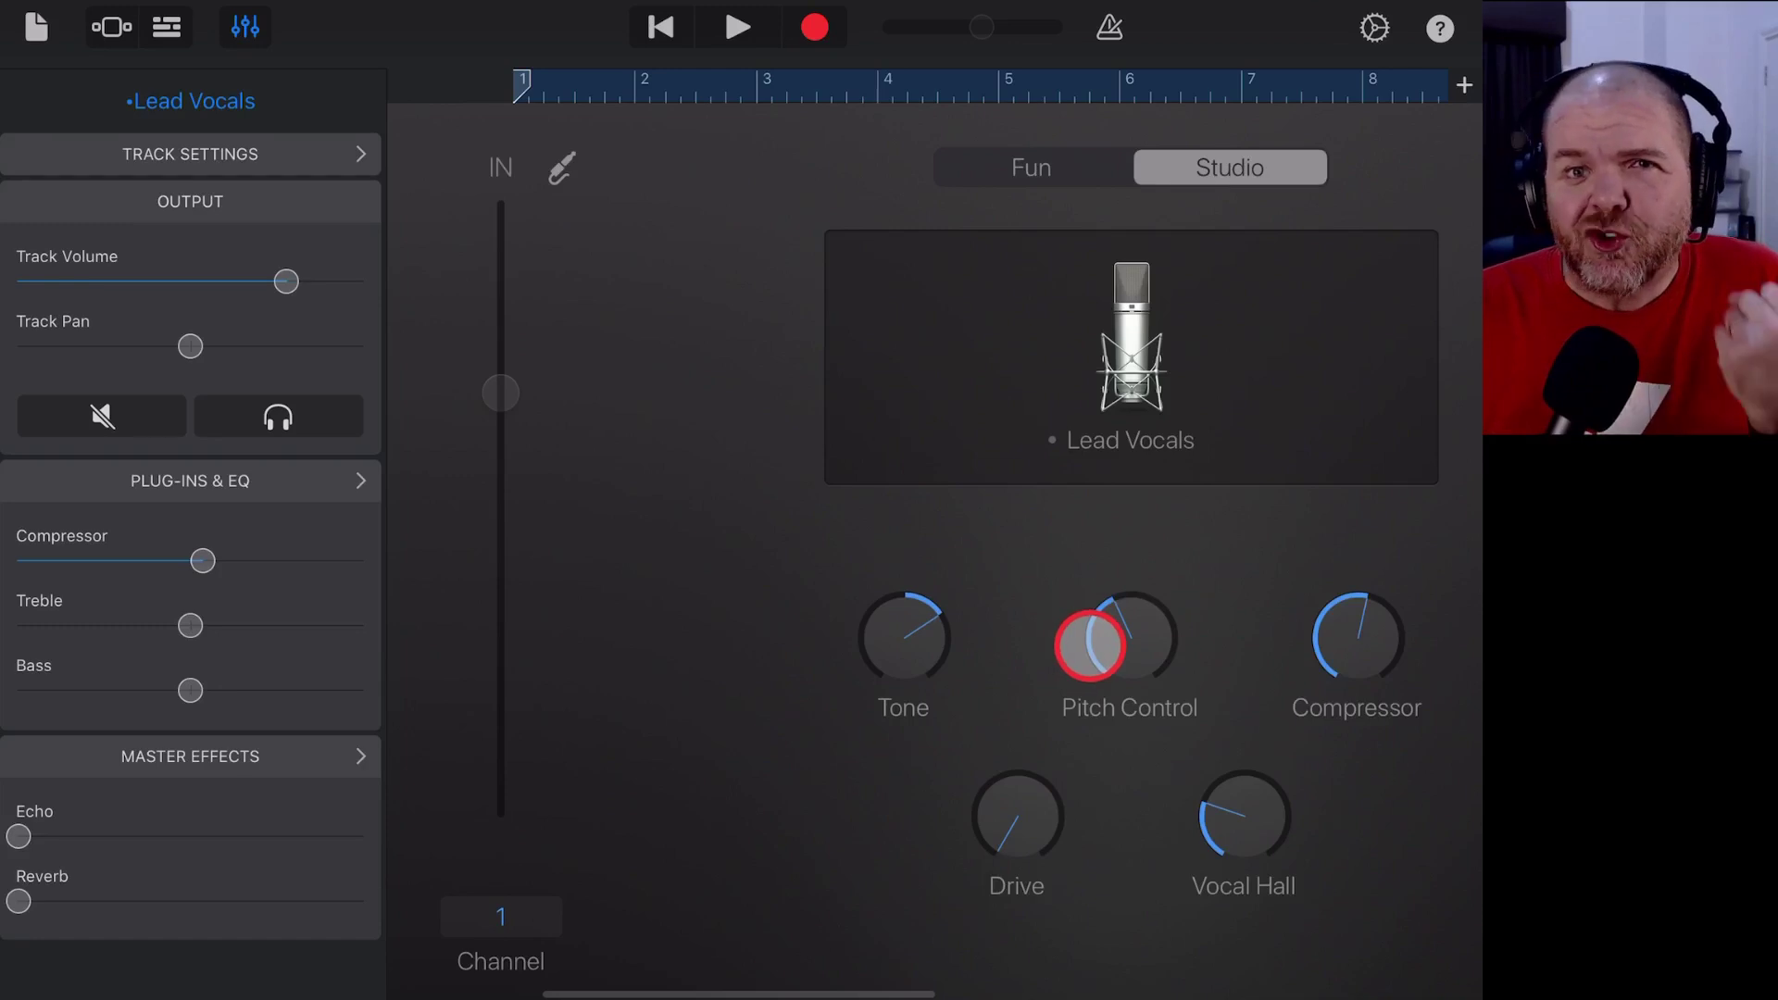
- Raise the Lead Vocals Pitch Control knob to a strong correction level
{"action": "left_click_drag", "start_coordinate": [1090, 645], "coordinate": [1157, 482]}
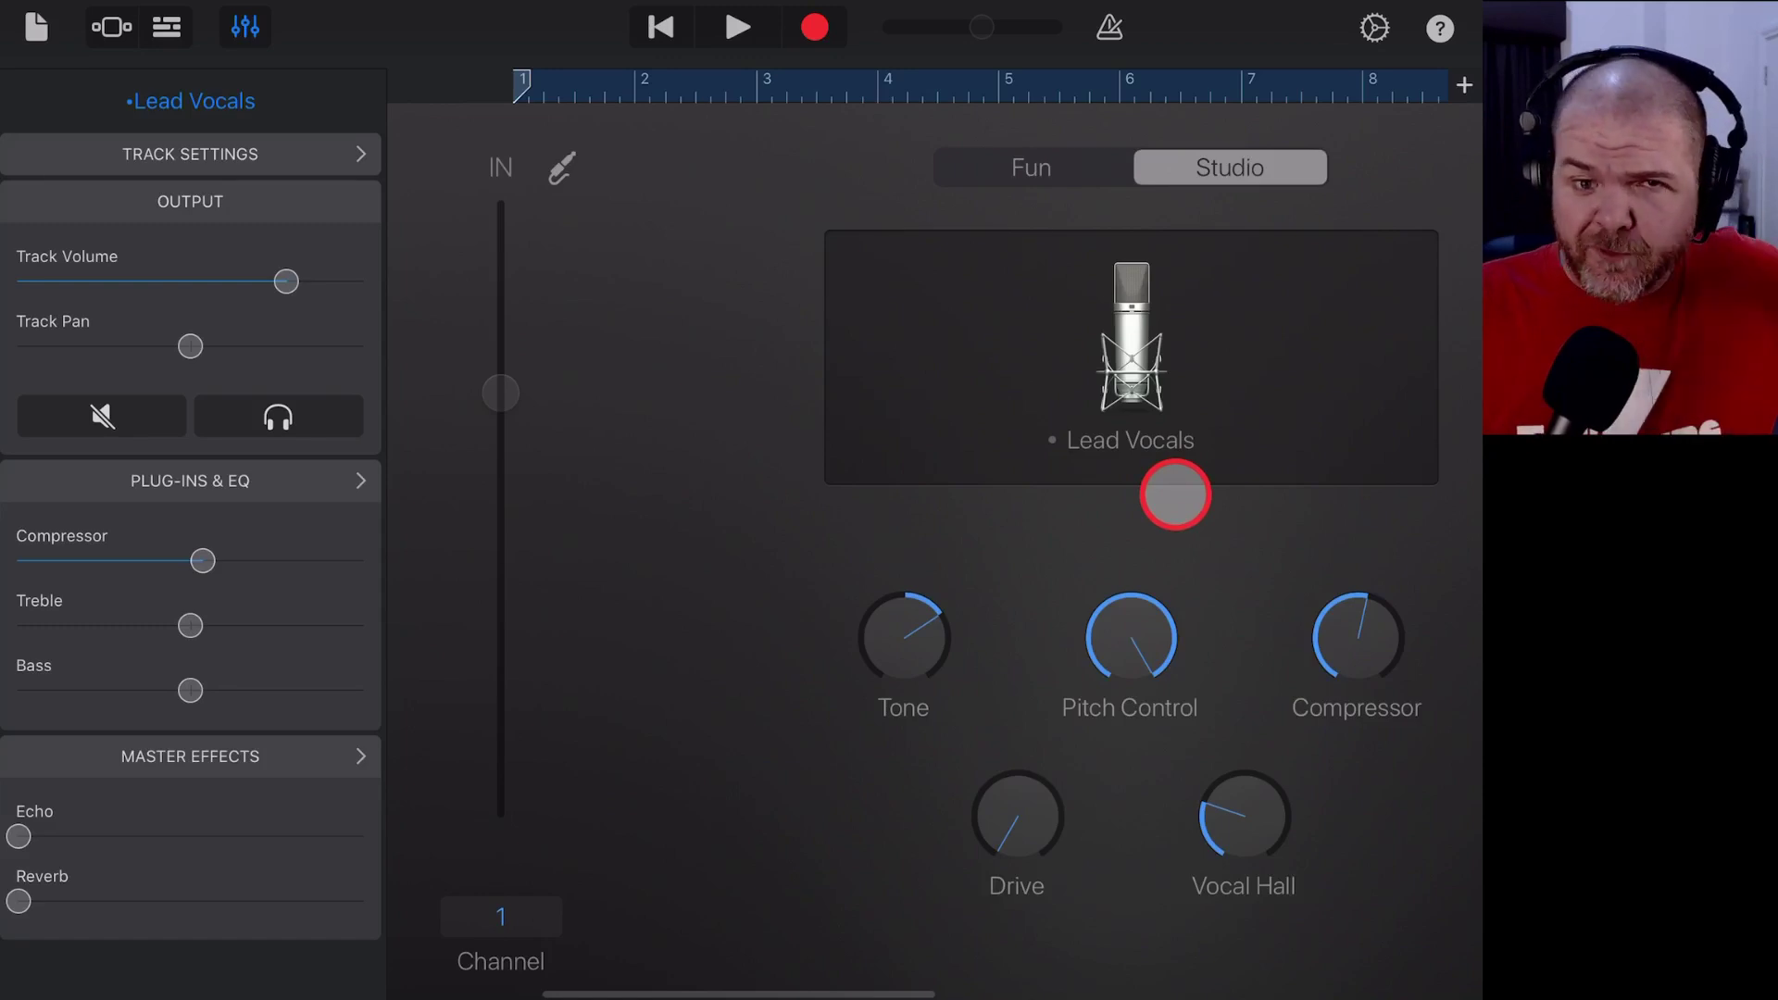
{"action": "left_click_drag", "start_coordinate": [1175, 503], "coordinate": [1131, 682]}
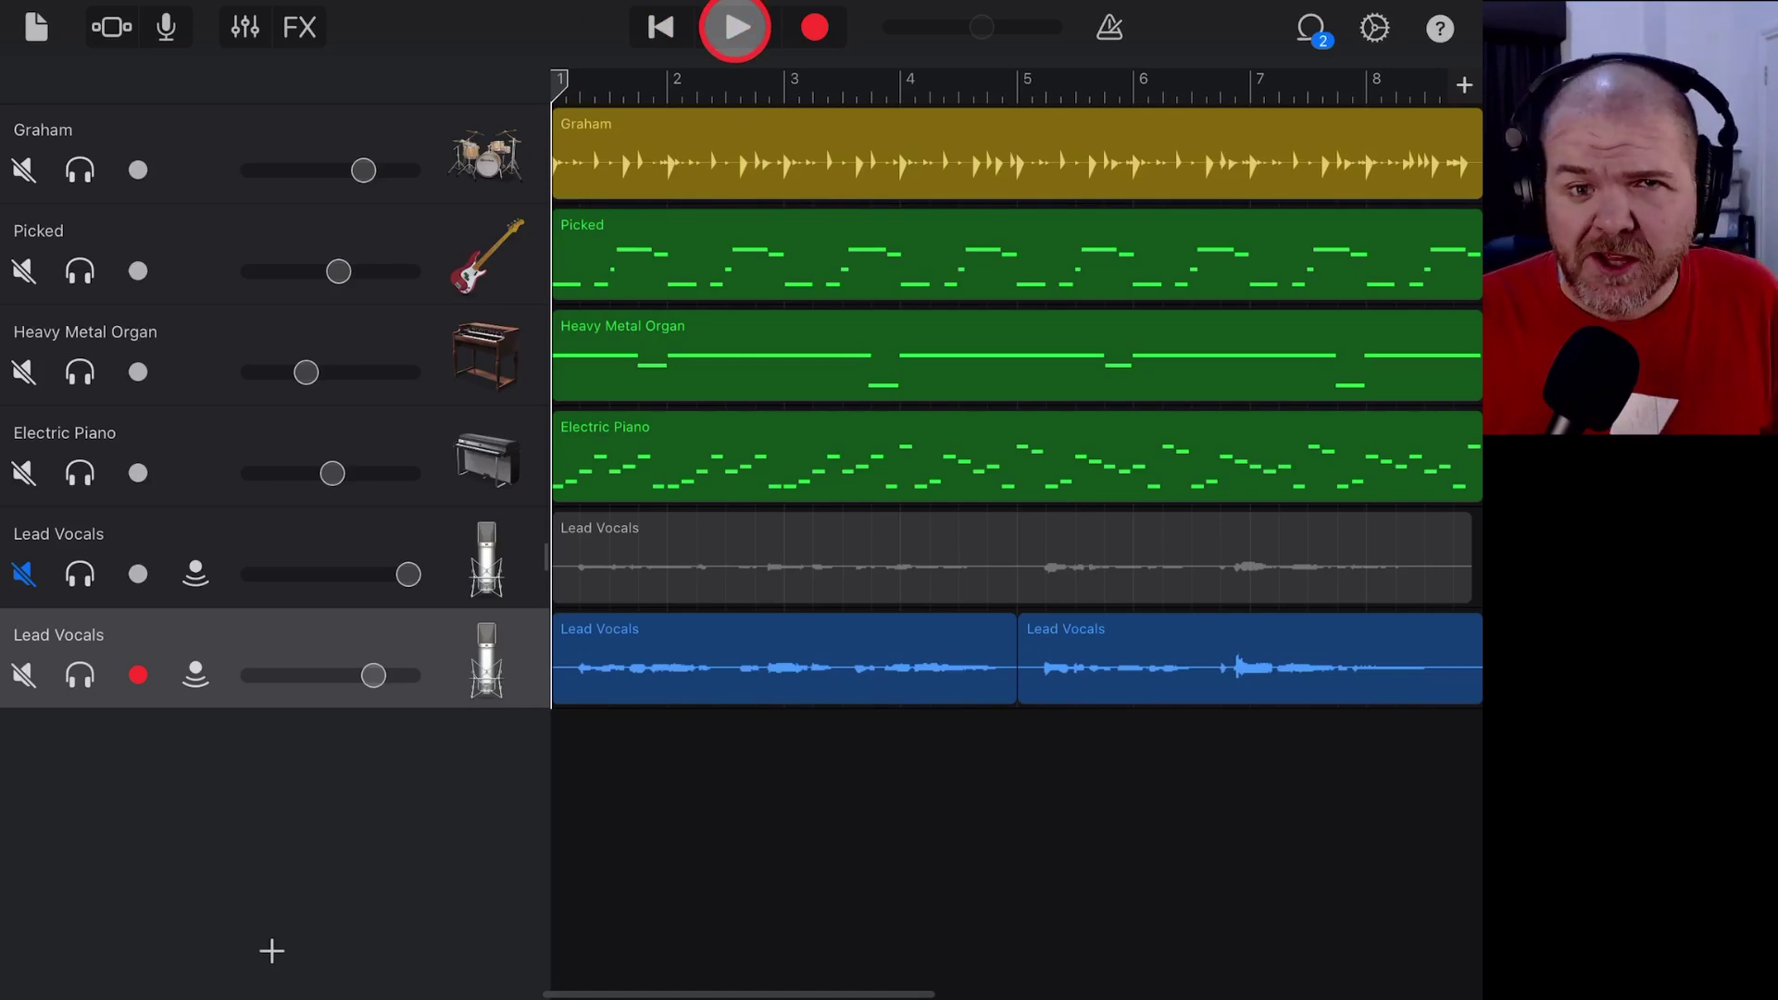
- Play the song to hear the pitch-corrected vocals, then stop playback
{"action": "left_click", "coordinate": [736, 27]}
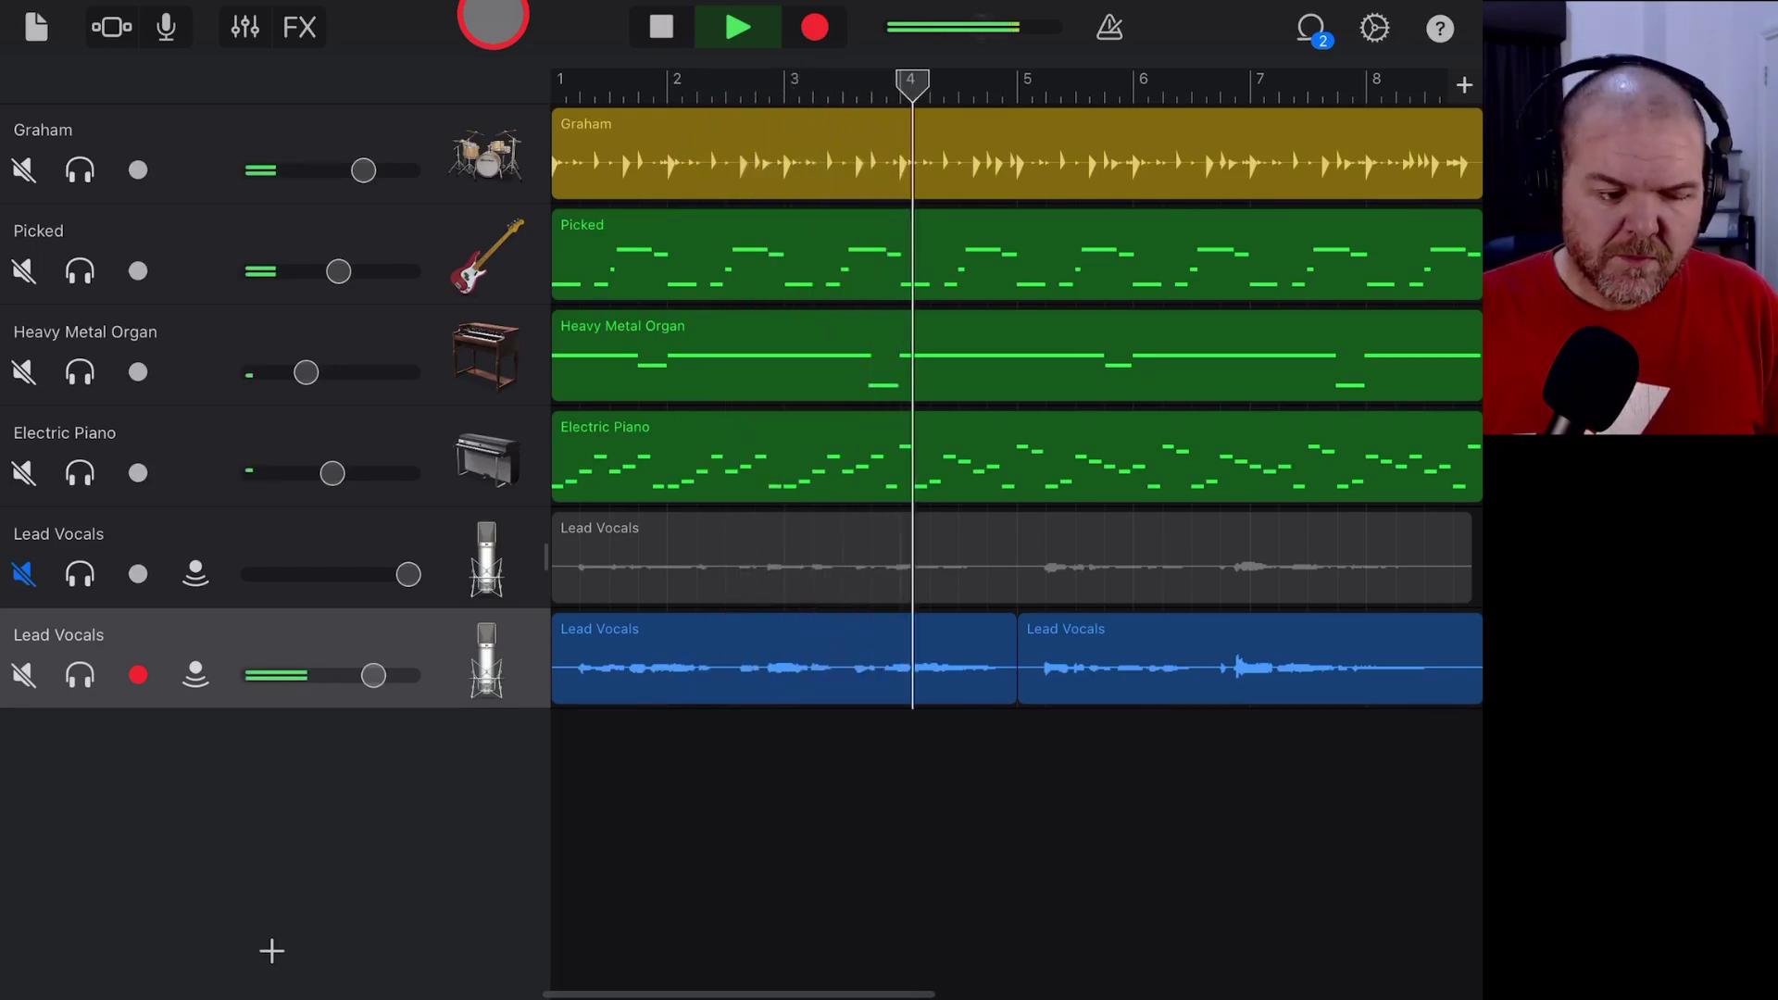
{"action": "left_click", "coordinate": [738, 28]}
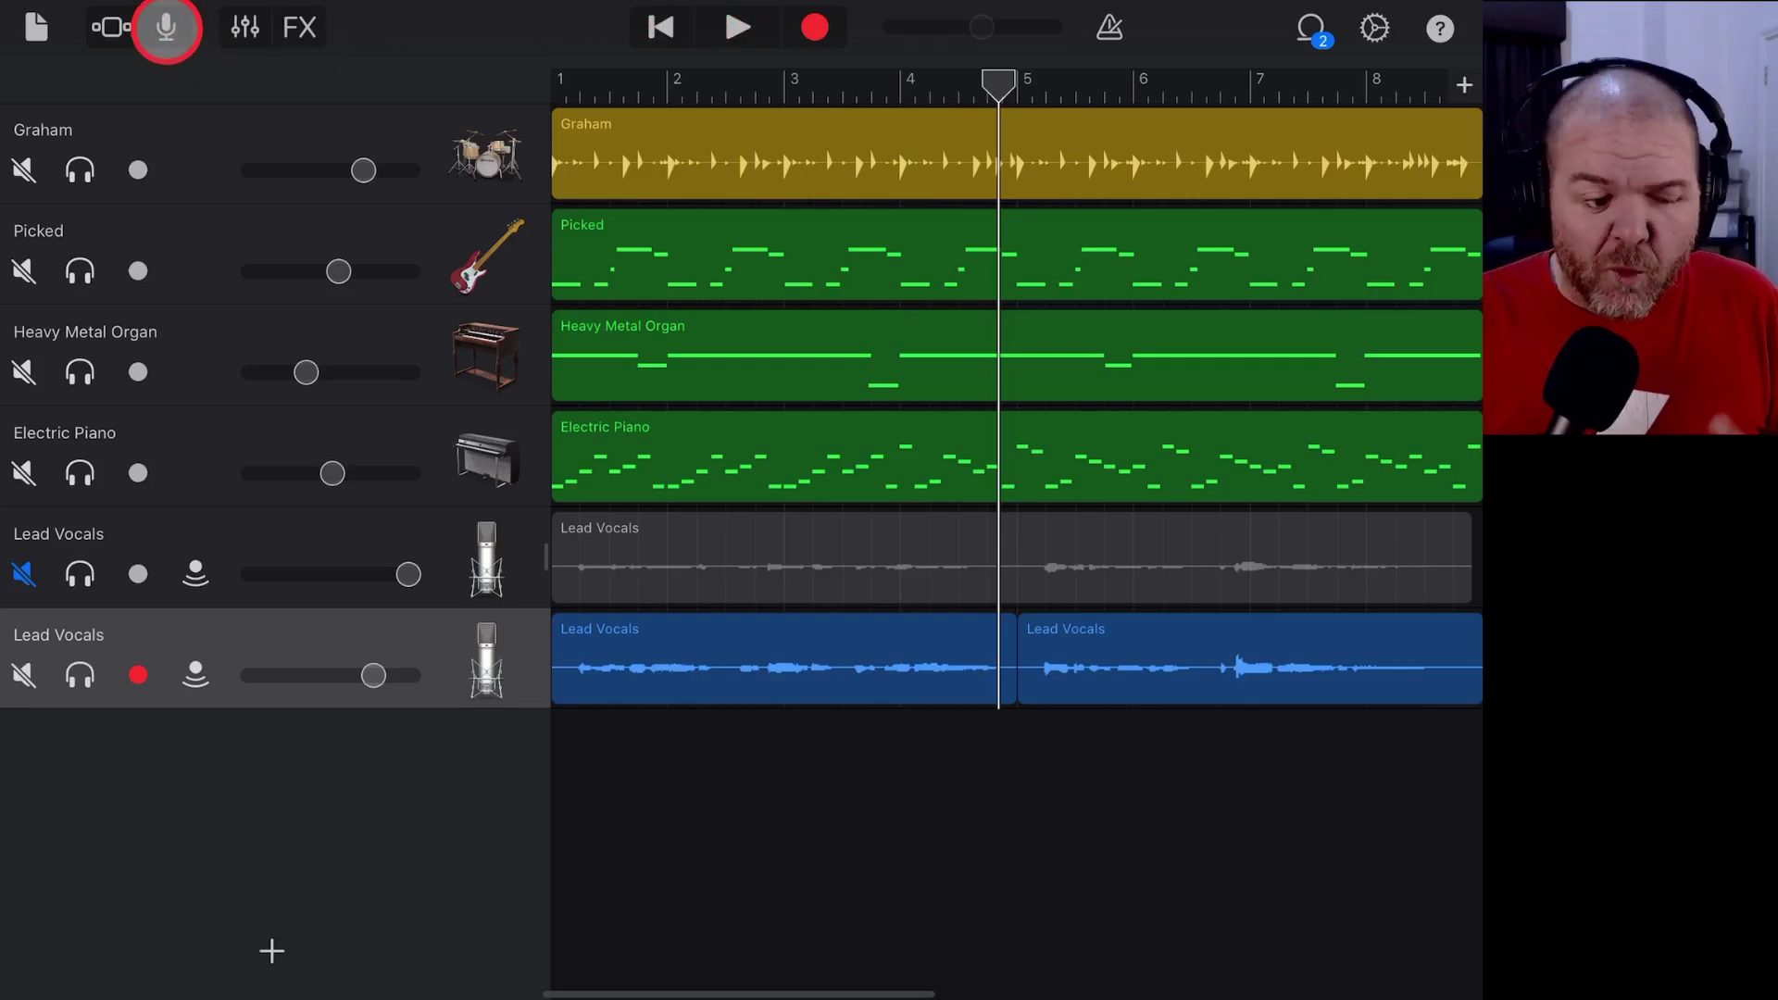
- Set Lead Vocals Pitch Control to about three o'clock and rewind to the start
{"action": "left_click", "coordinate": [166, 27]}
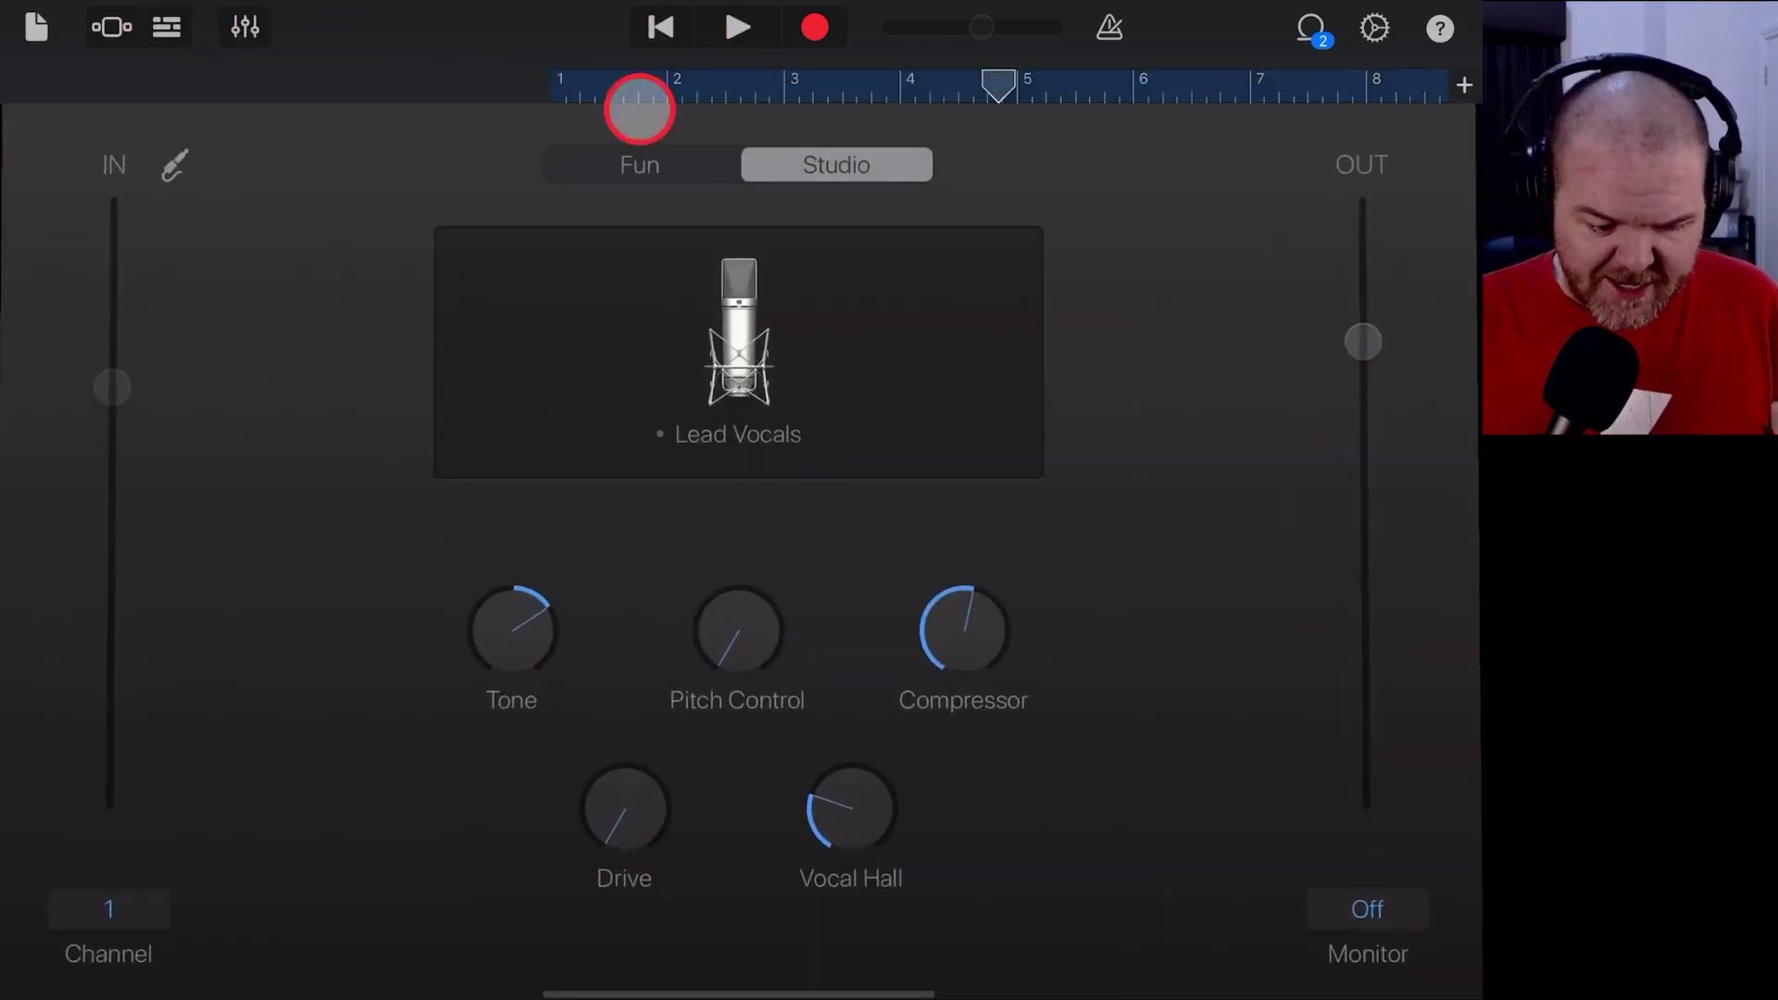
{"action": "left_click_drag", "start_coordinate": [730, 663], "coordinate": [757, 488]}
{"action": "left_click", "coordinate": [667, 27]}
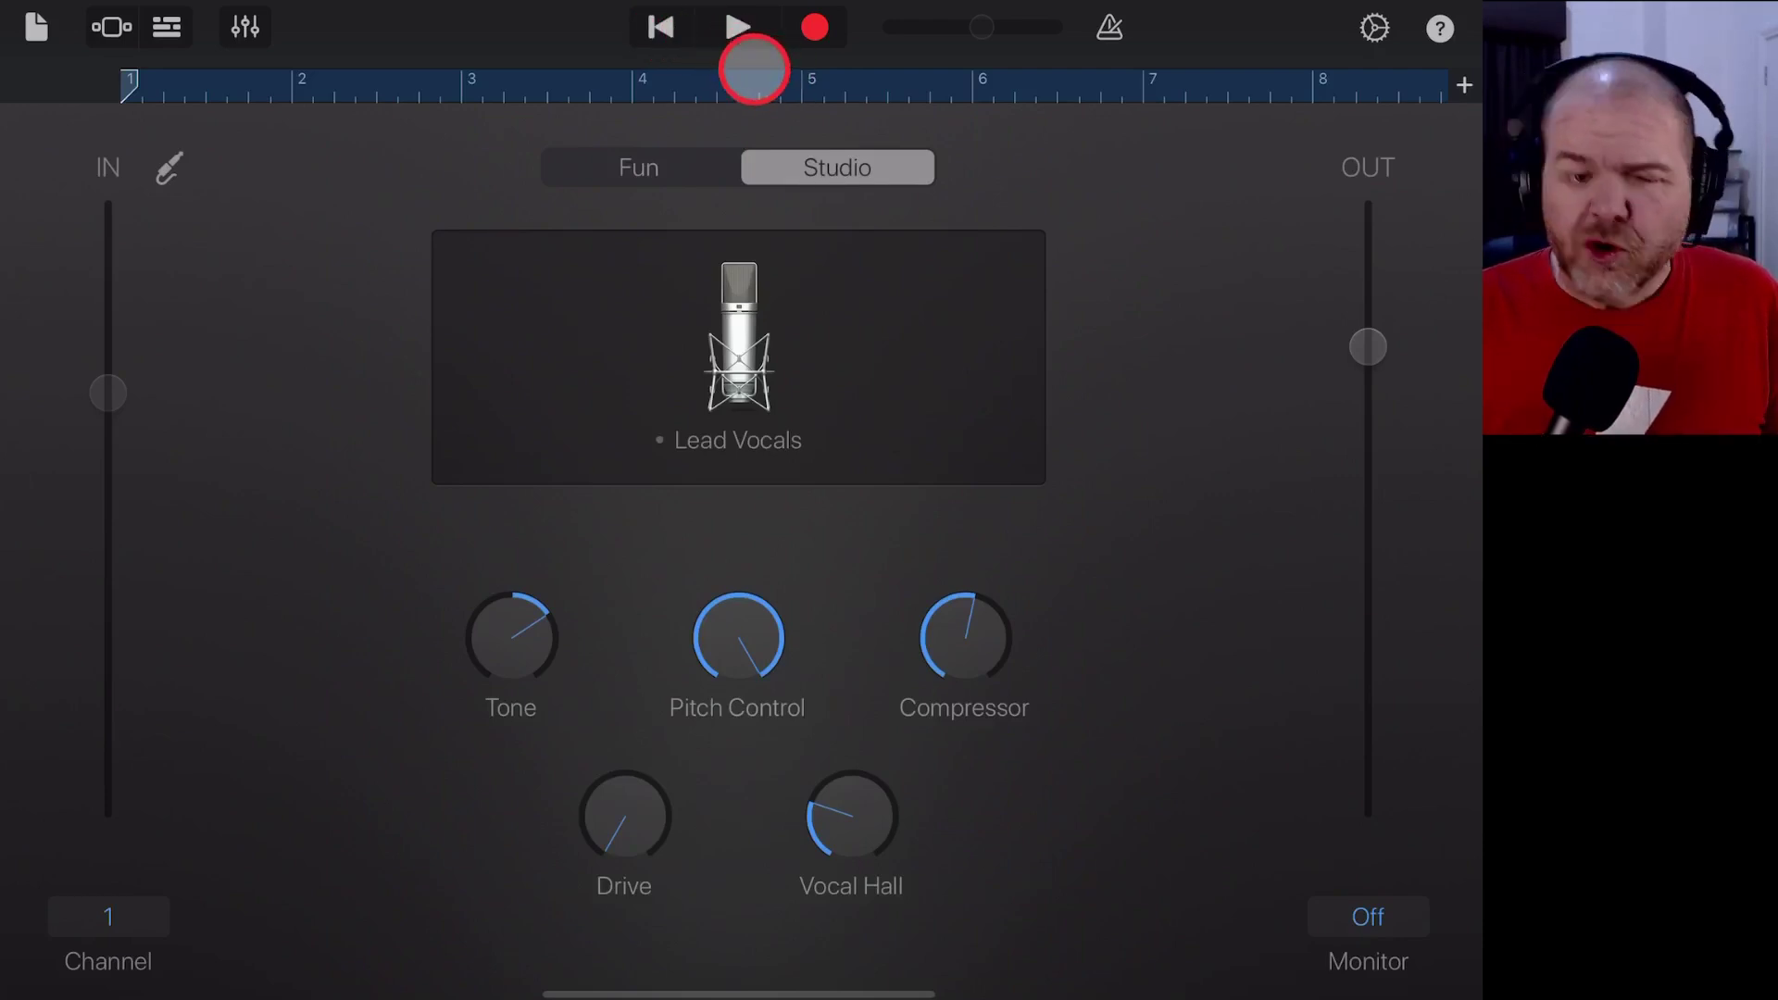
- Play the song from the track list through to the end, then stop
{"action": "left_click", "coordinate": [174, 28]}
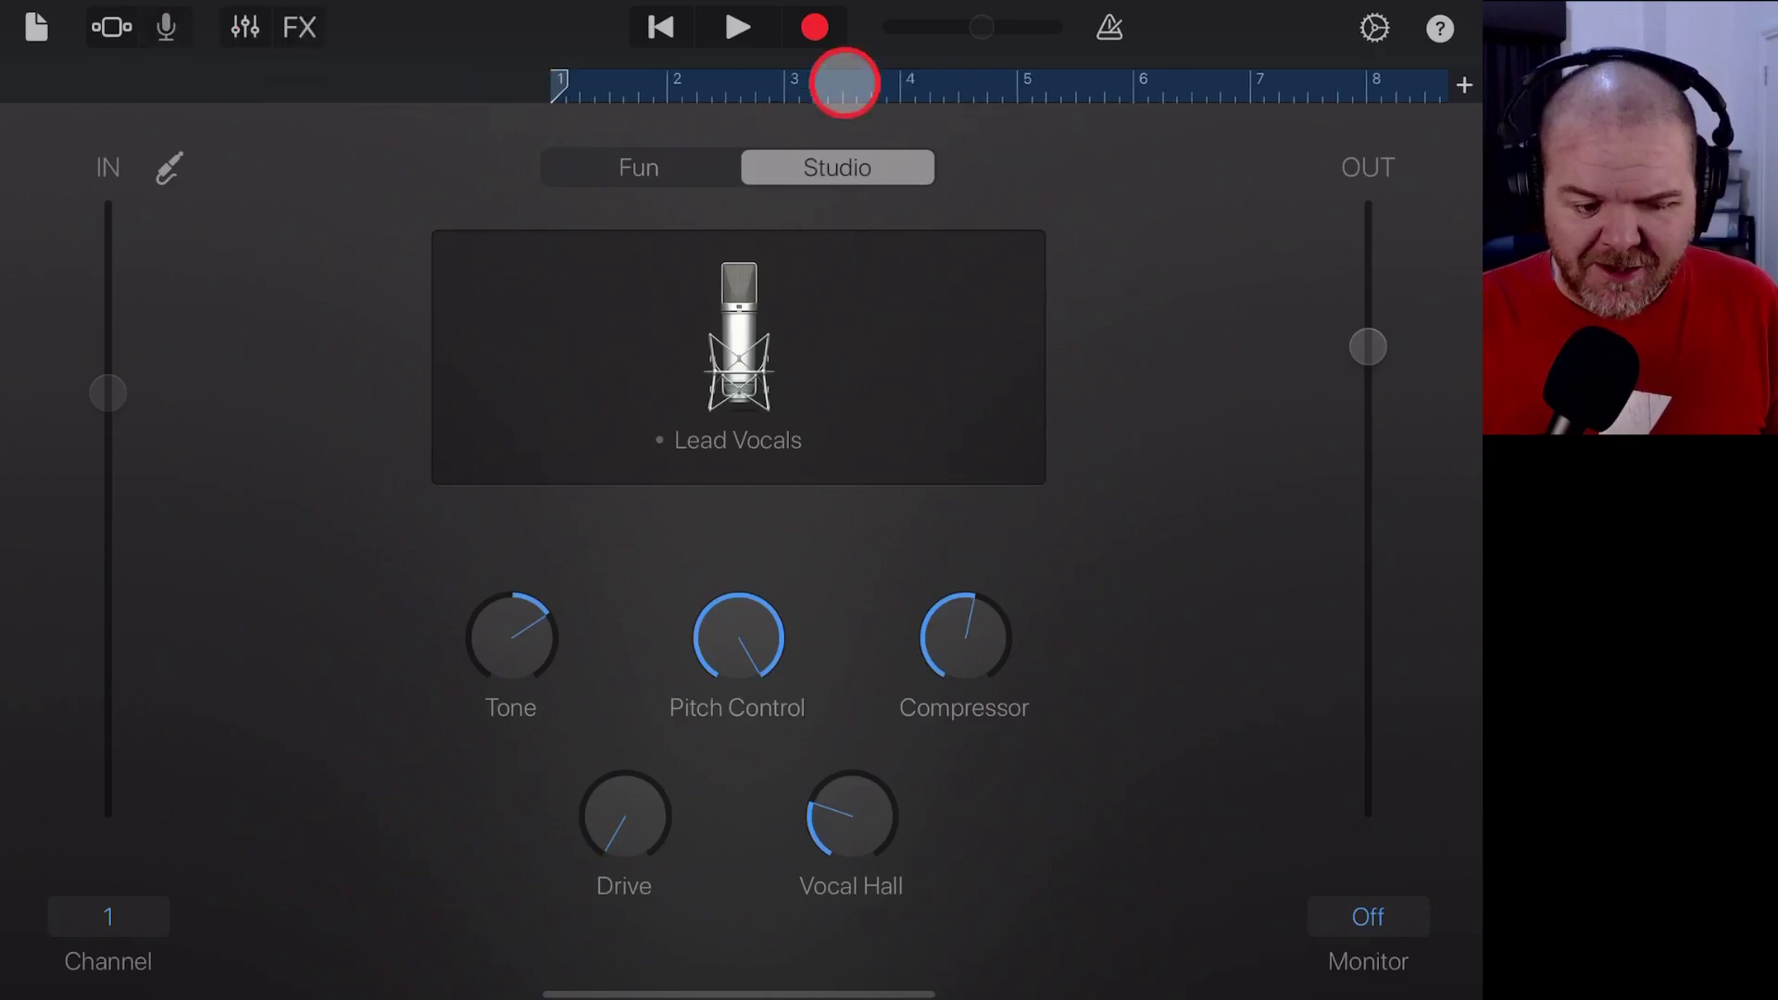
{"action": "left_click", "coordinate": [738, 28]}
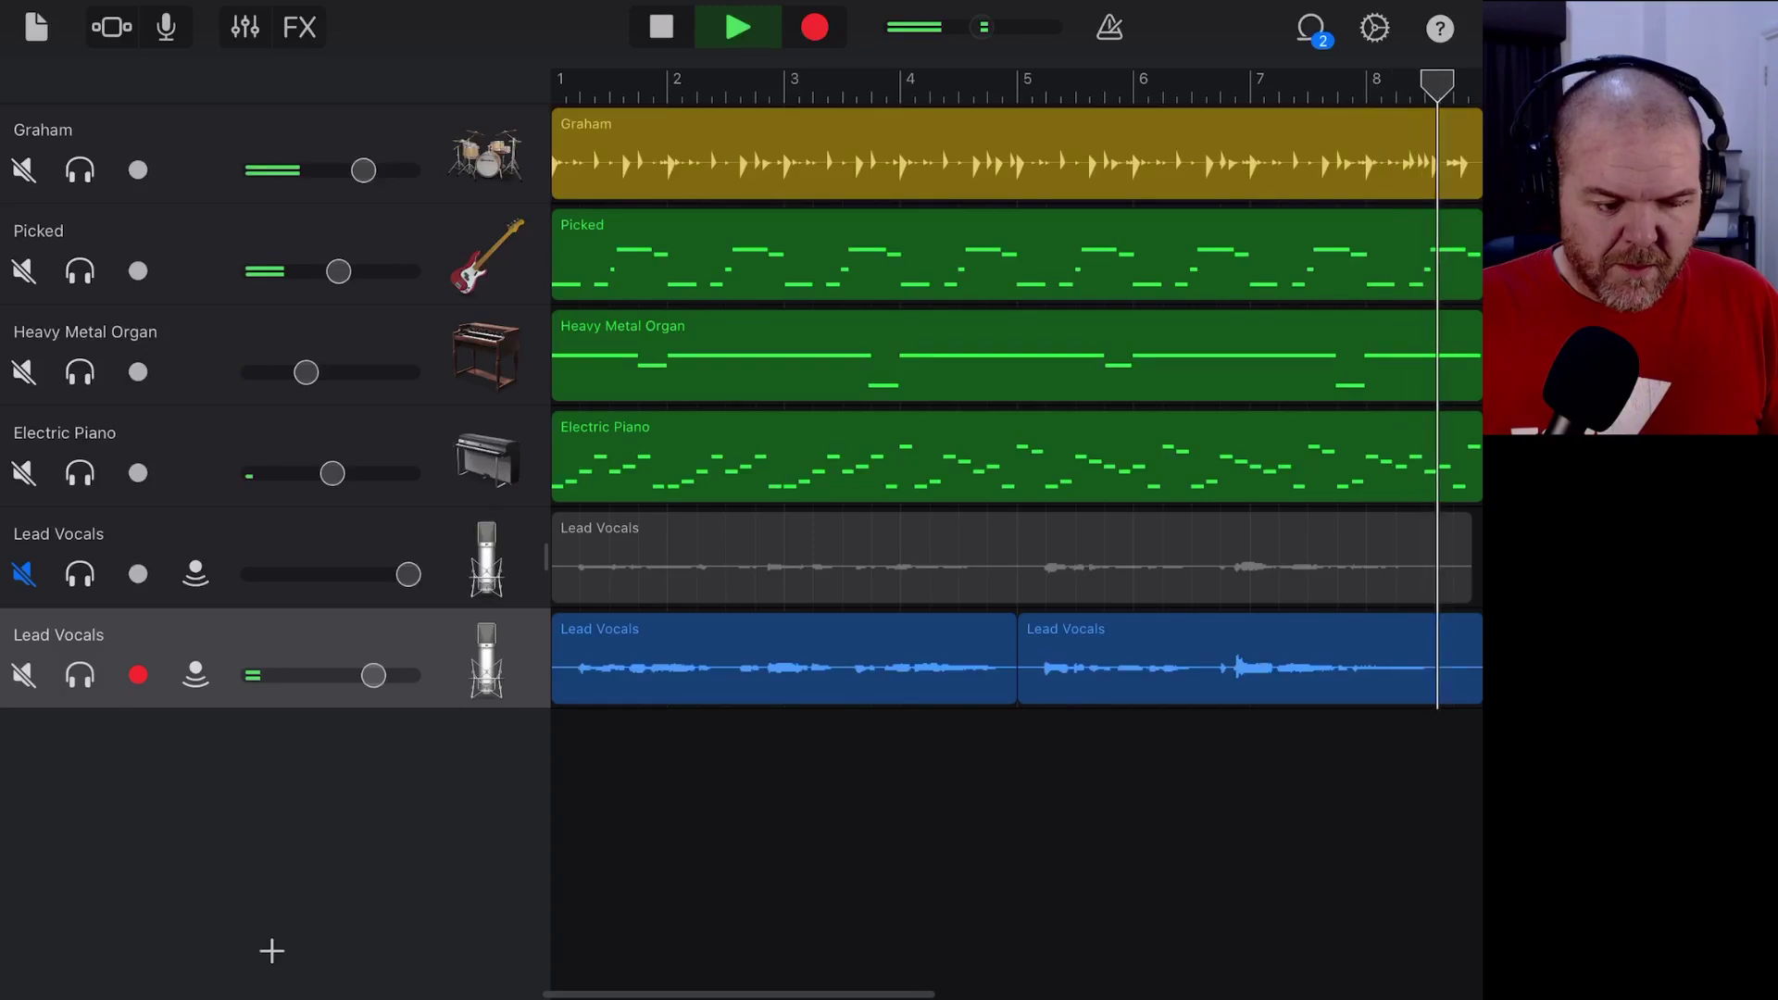
{"action": "left_click", "coordinate": [734, 28]}
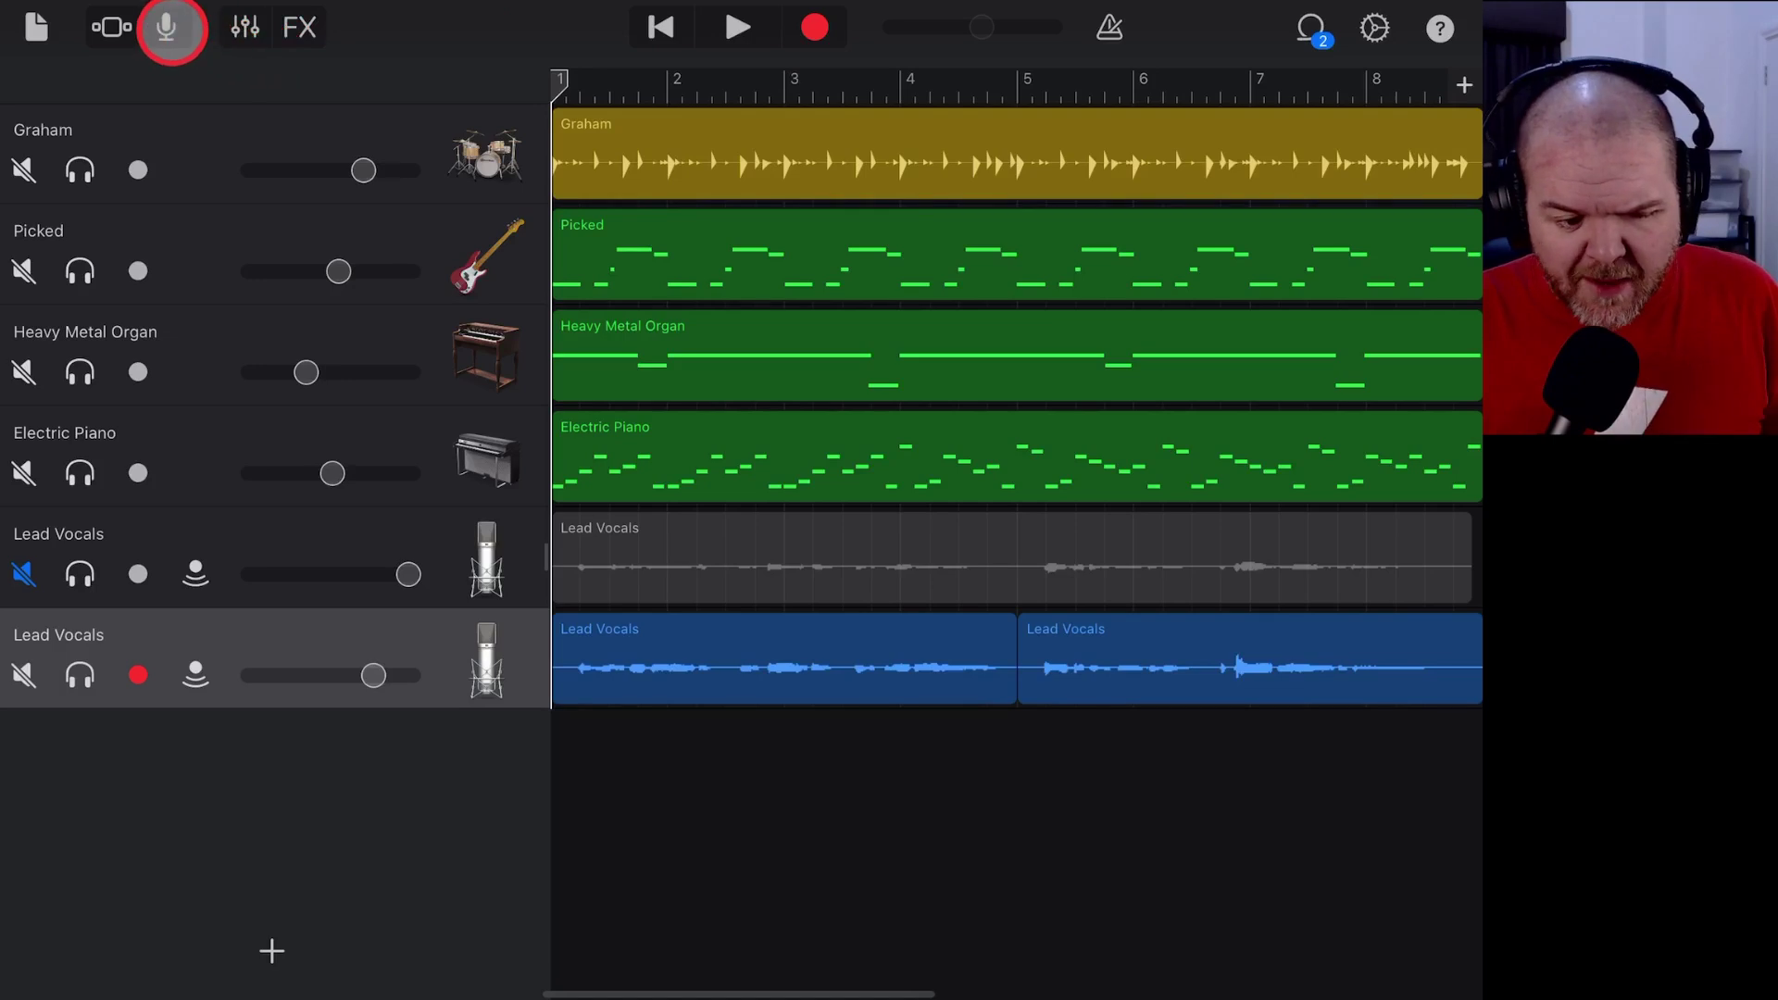
- Turn Lead Vocals Pitch Control down to a subtle nine o'clock setting
{"action": "left_click", "coordinate": [172, 31]}
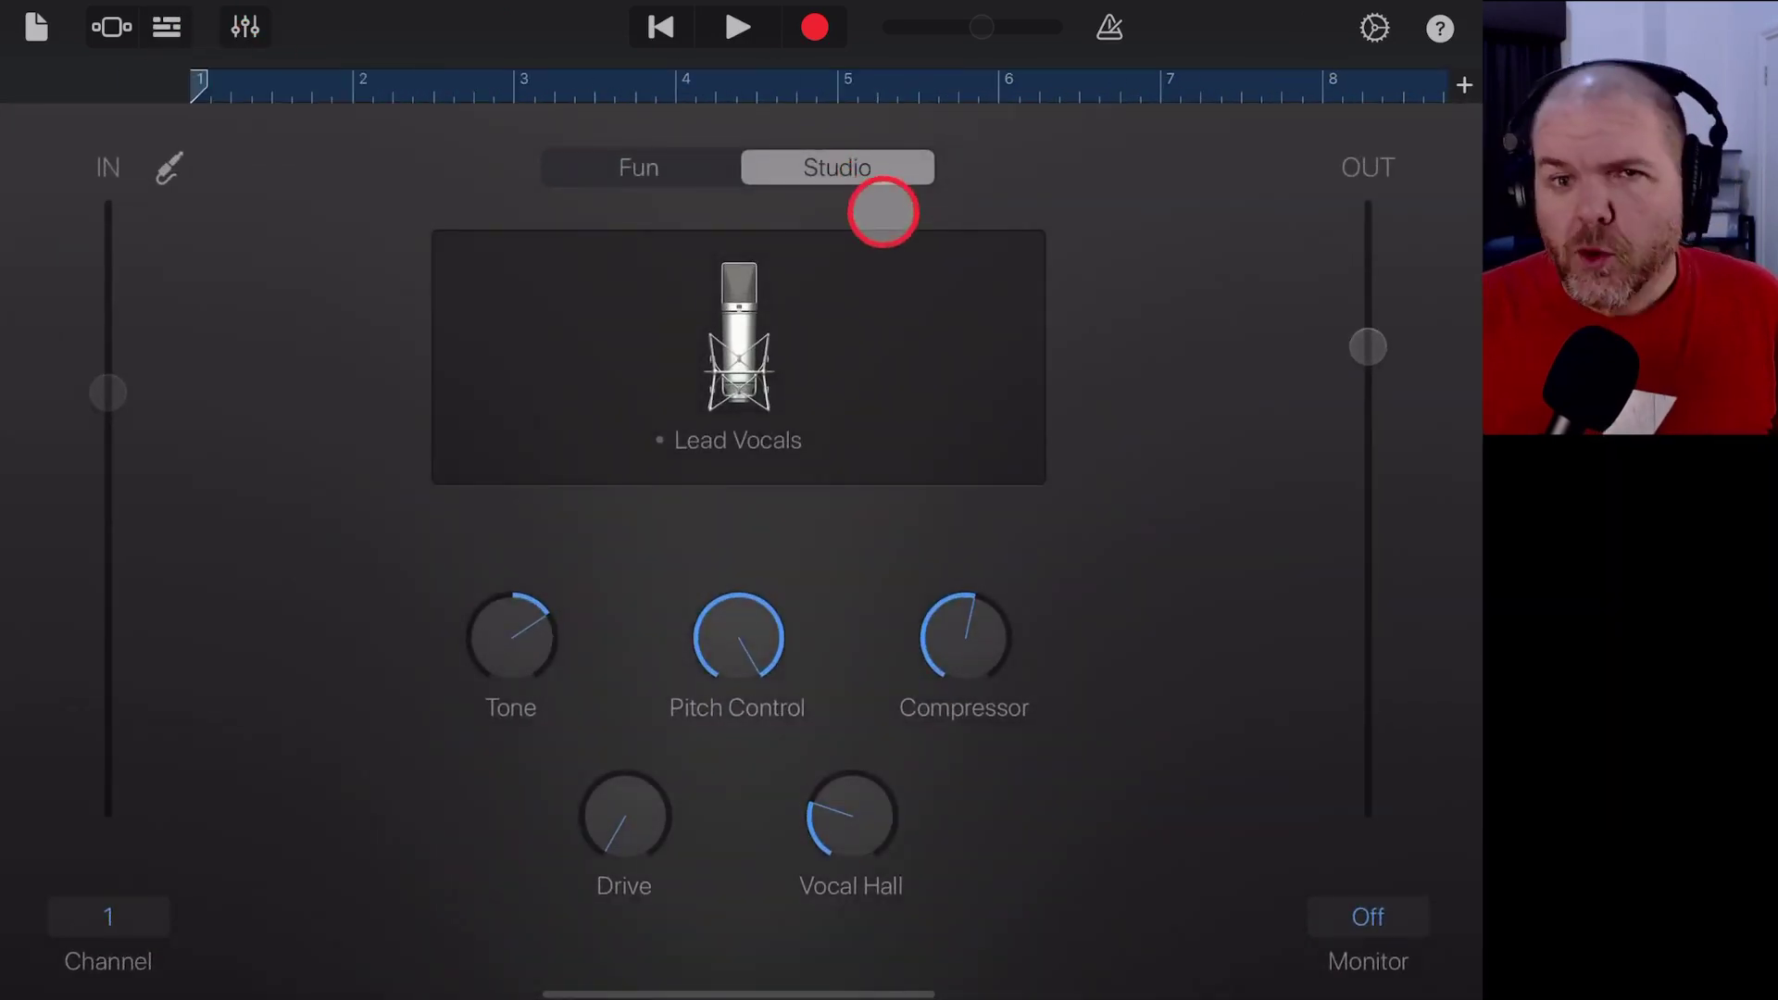
{"action": "left_click_drag", "start_coordinate": [746, 636], "coordinate": [723, 660]}
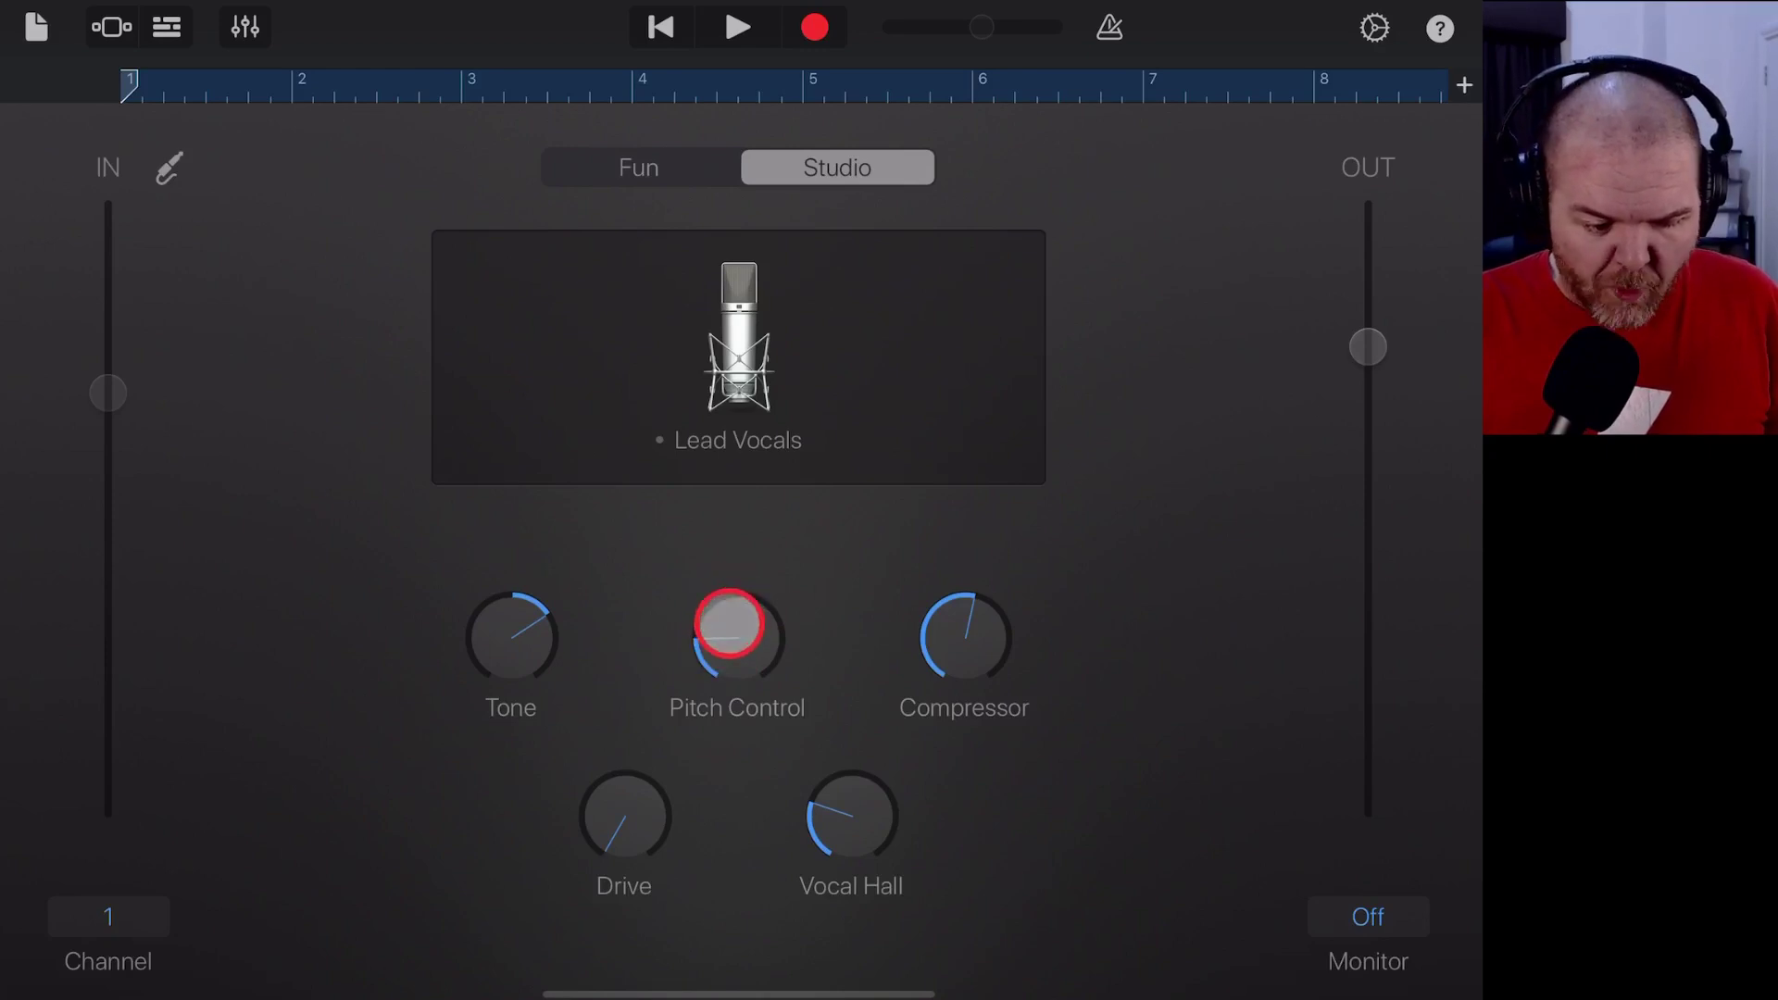
{"action": "mouse_move", "coordinate": [723, 661]}
{"action": "left_mouse_down"}
{"action": "mouse_move", "coordinate": [804, 578]}
{"action": "mouse_move", "coordinate": [748, 645]}
{"action": "mouse_move", "coordinate": [742, 617]}
{"action": "mouse_move", "coordinate": [727, 621]}
{"action": "left_mouse_up"}
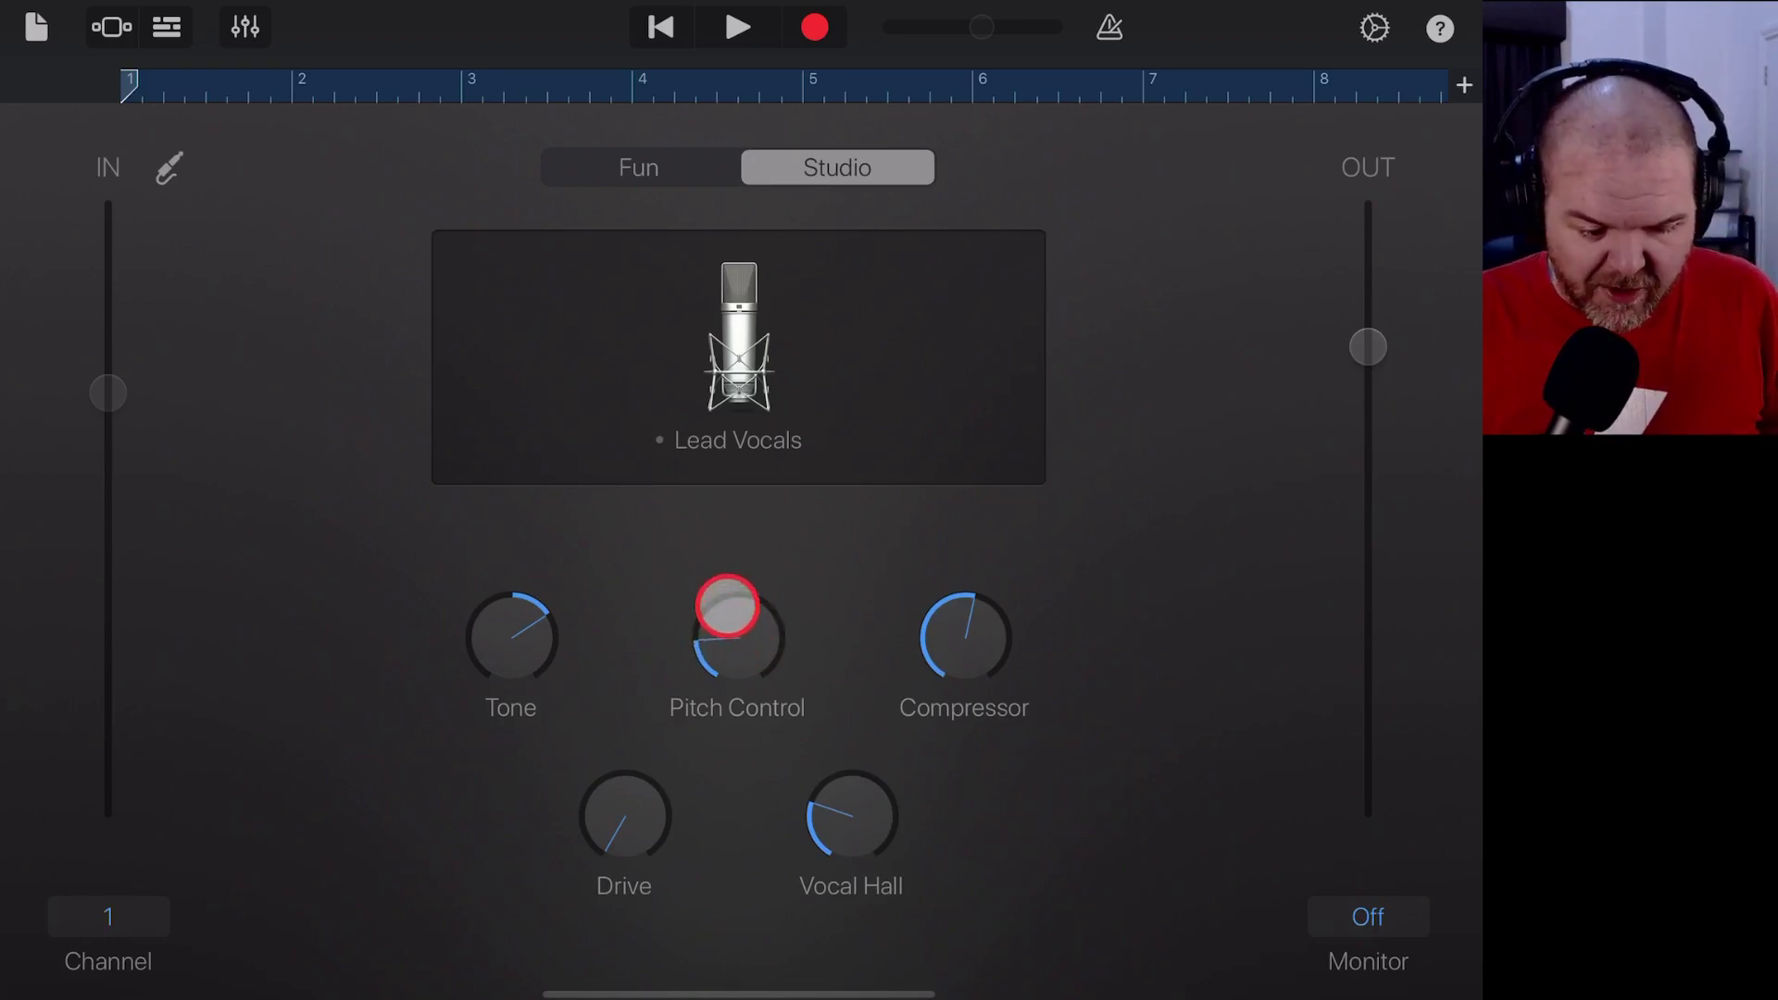
- Audition the subtler correction from the start, stopping near bar five
{"action": "left_click", "coordinate": [655, 28]}
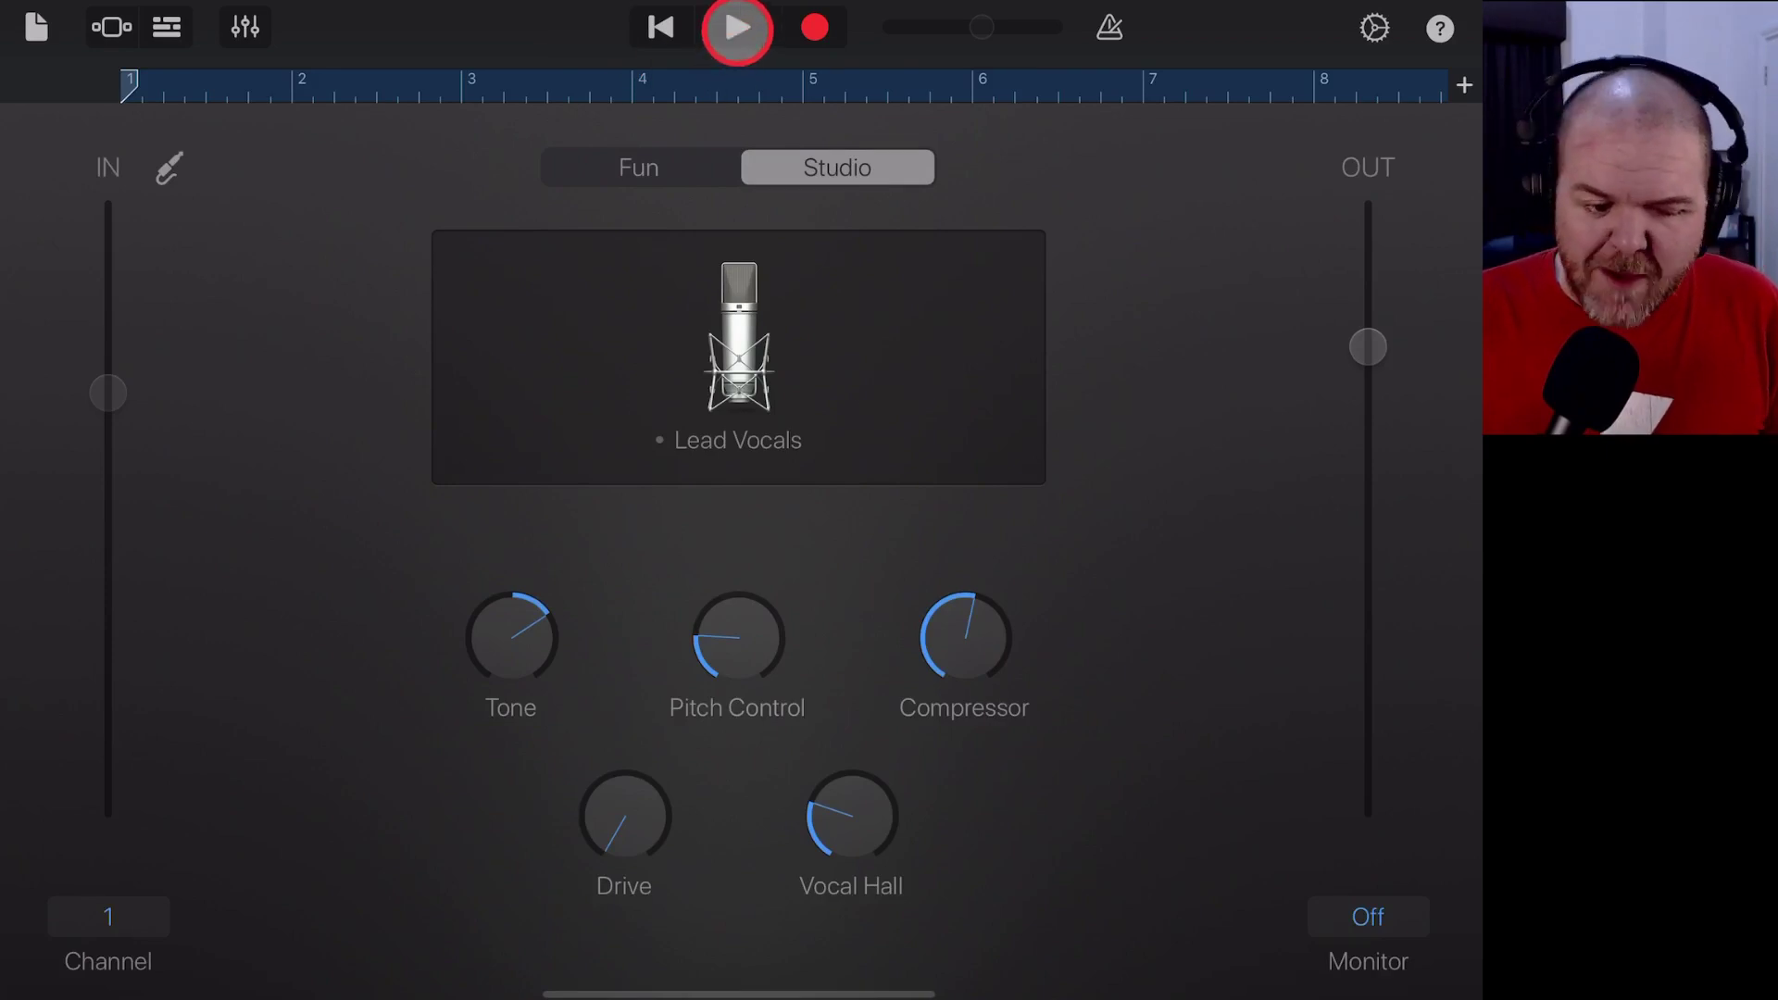
{"action": "left_click", "coordinate": [737, 28]}
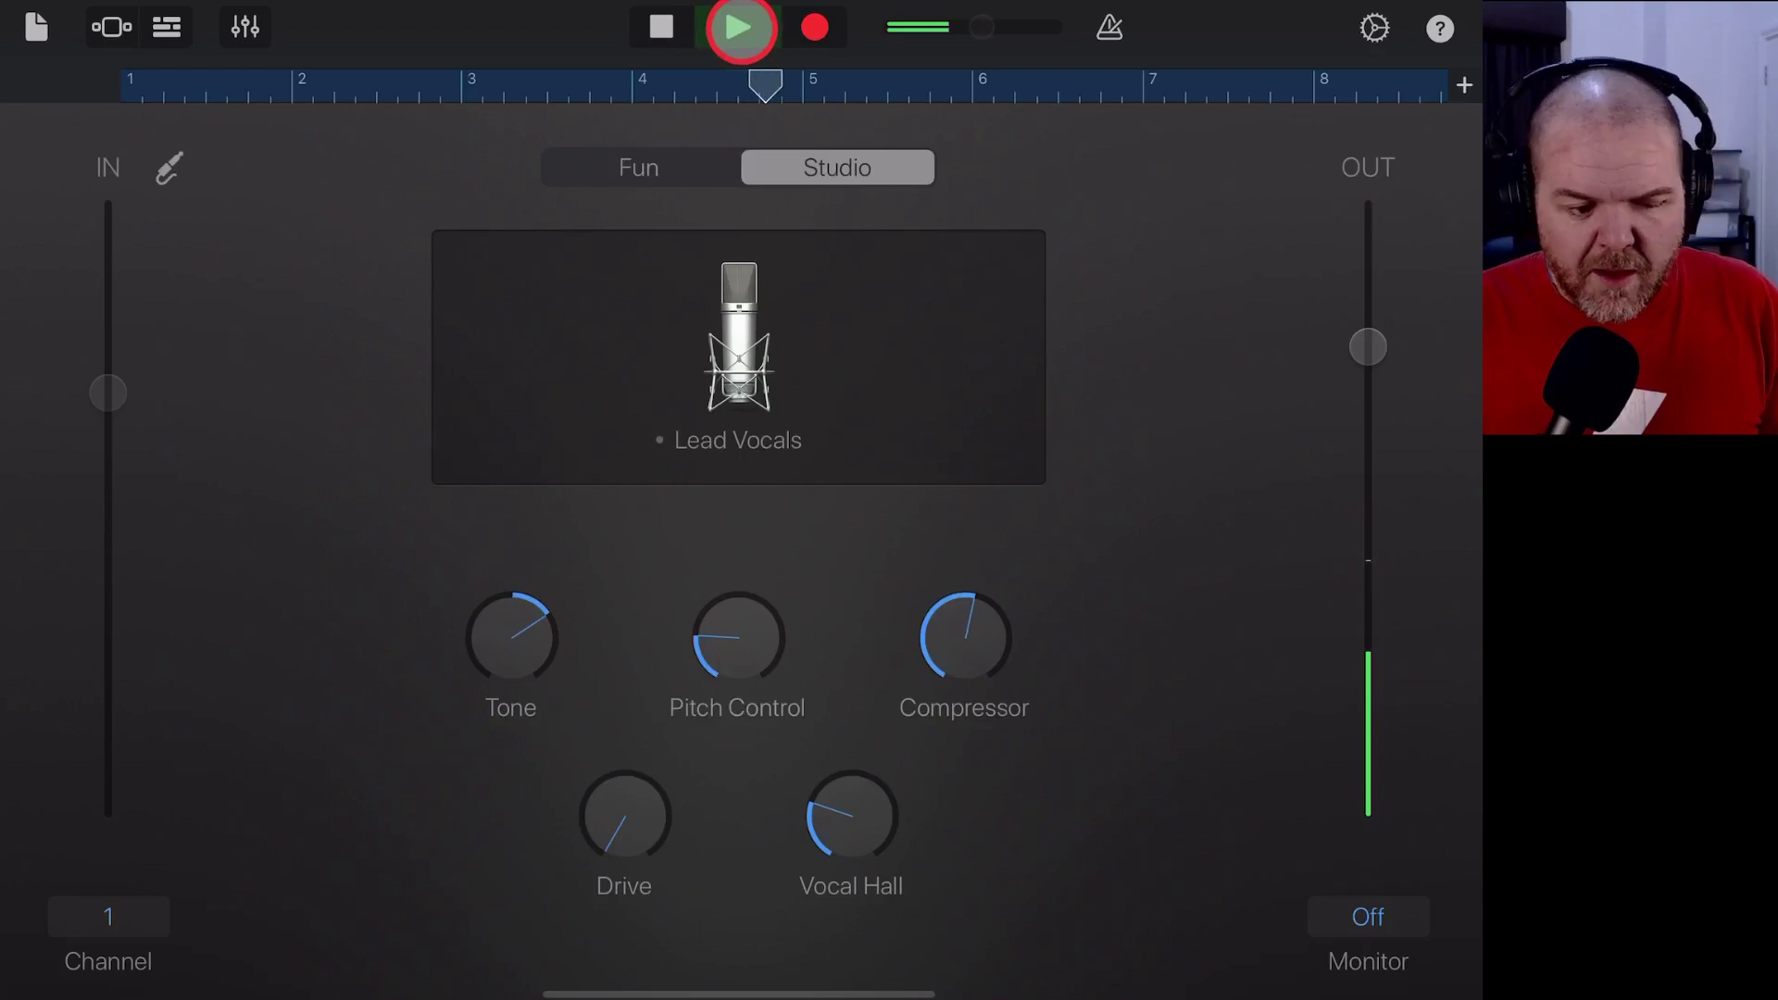
{"action": "left_click", "coordinate": [741, 28]}
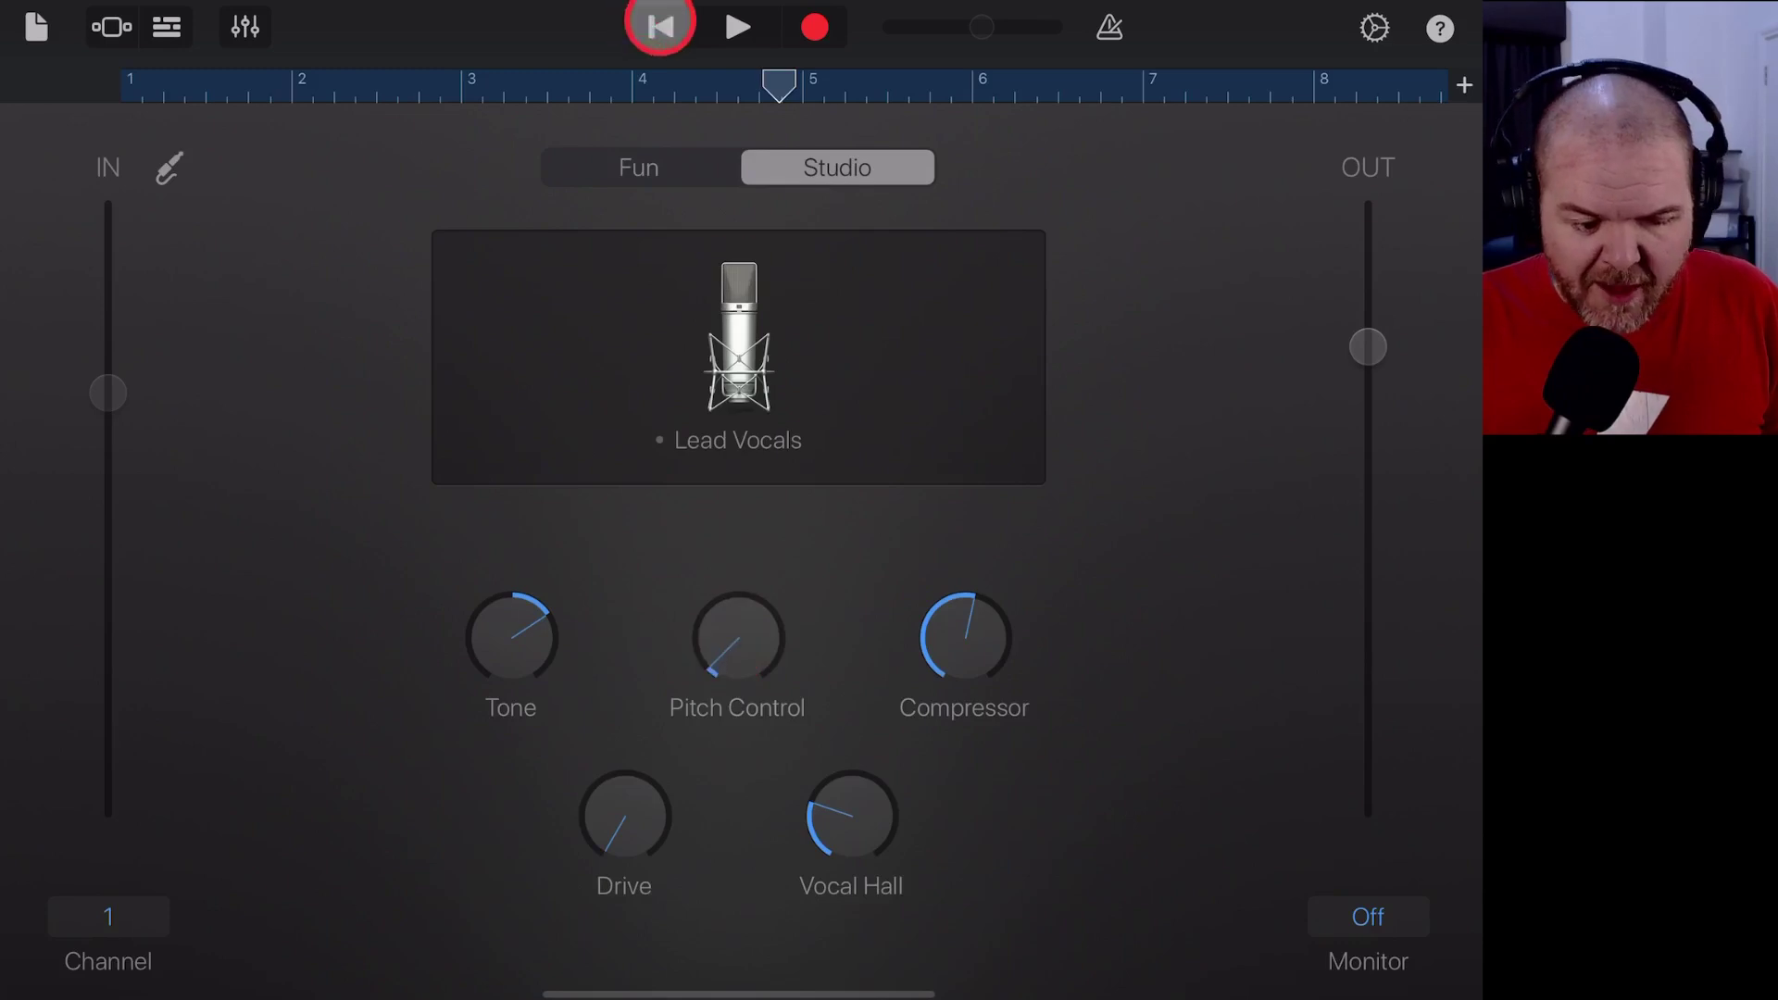
- Replay the song from the start, stop just past bar four, and return to the track list
{"action": "left_click", "coordinate": [659, 26]}
{"action": "left_click", "coordinate": [731, 28]}
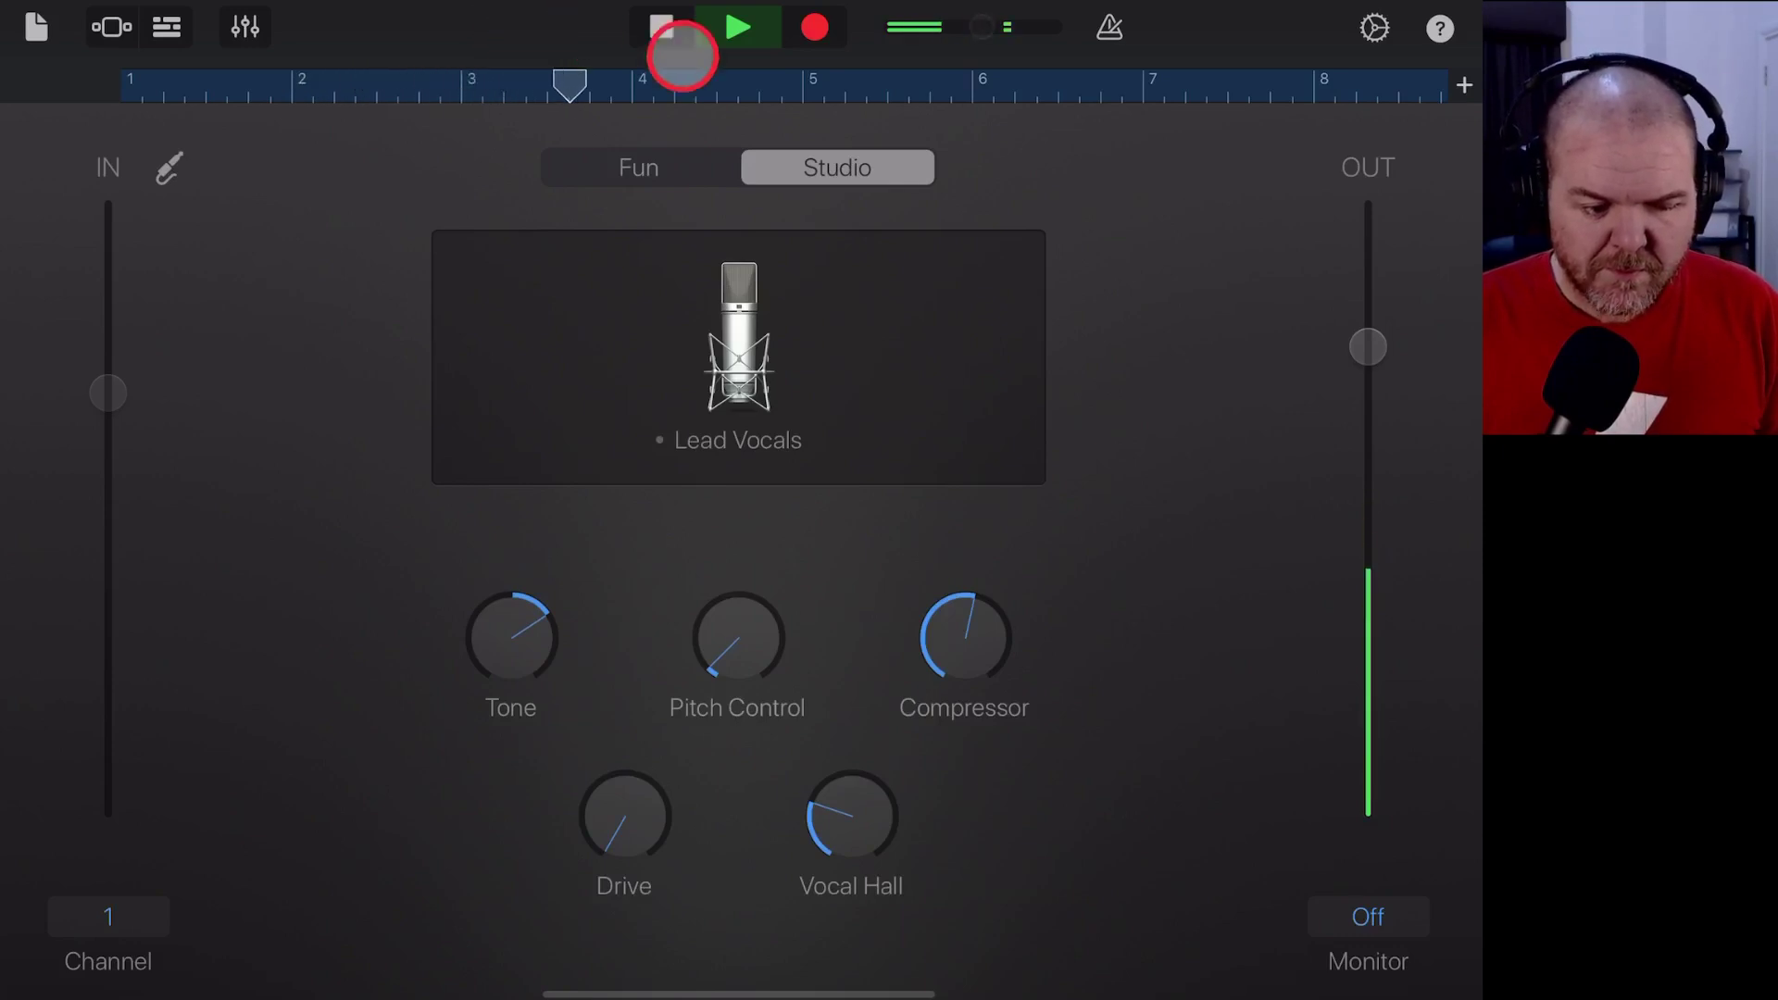
{"action": "left_click", "coordinate": [738, 28]}
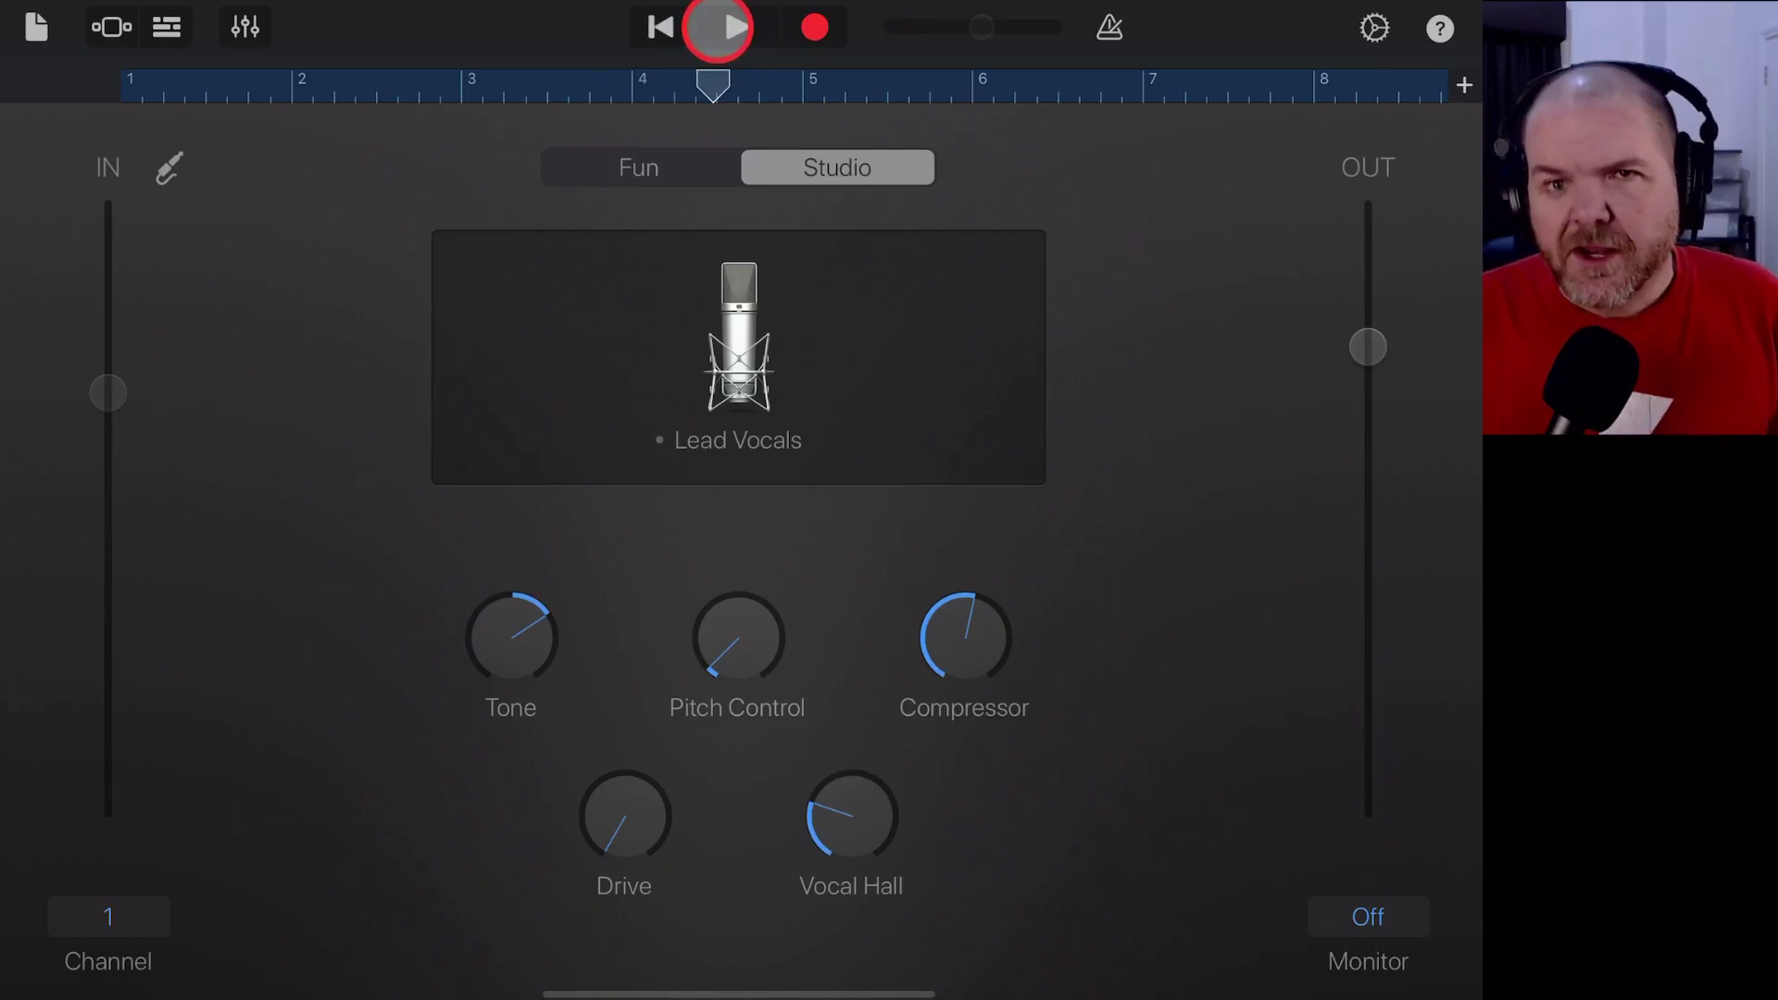
{"action": "left_click", "coordinate": [168, 26]}
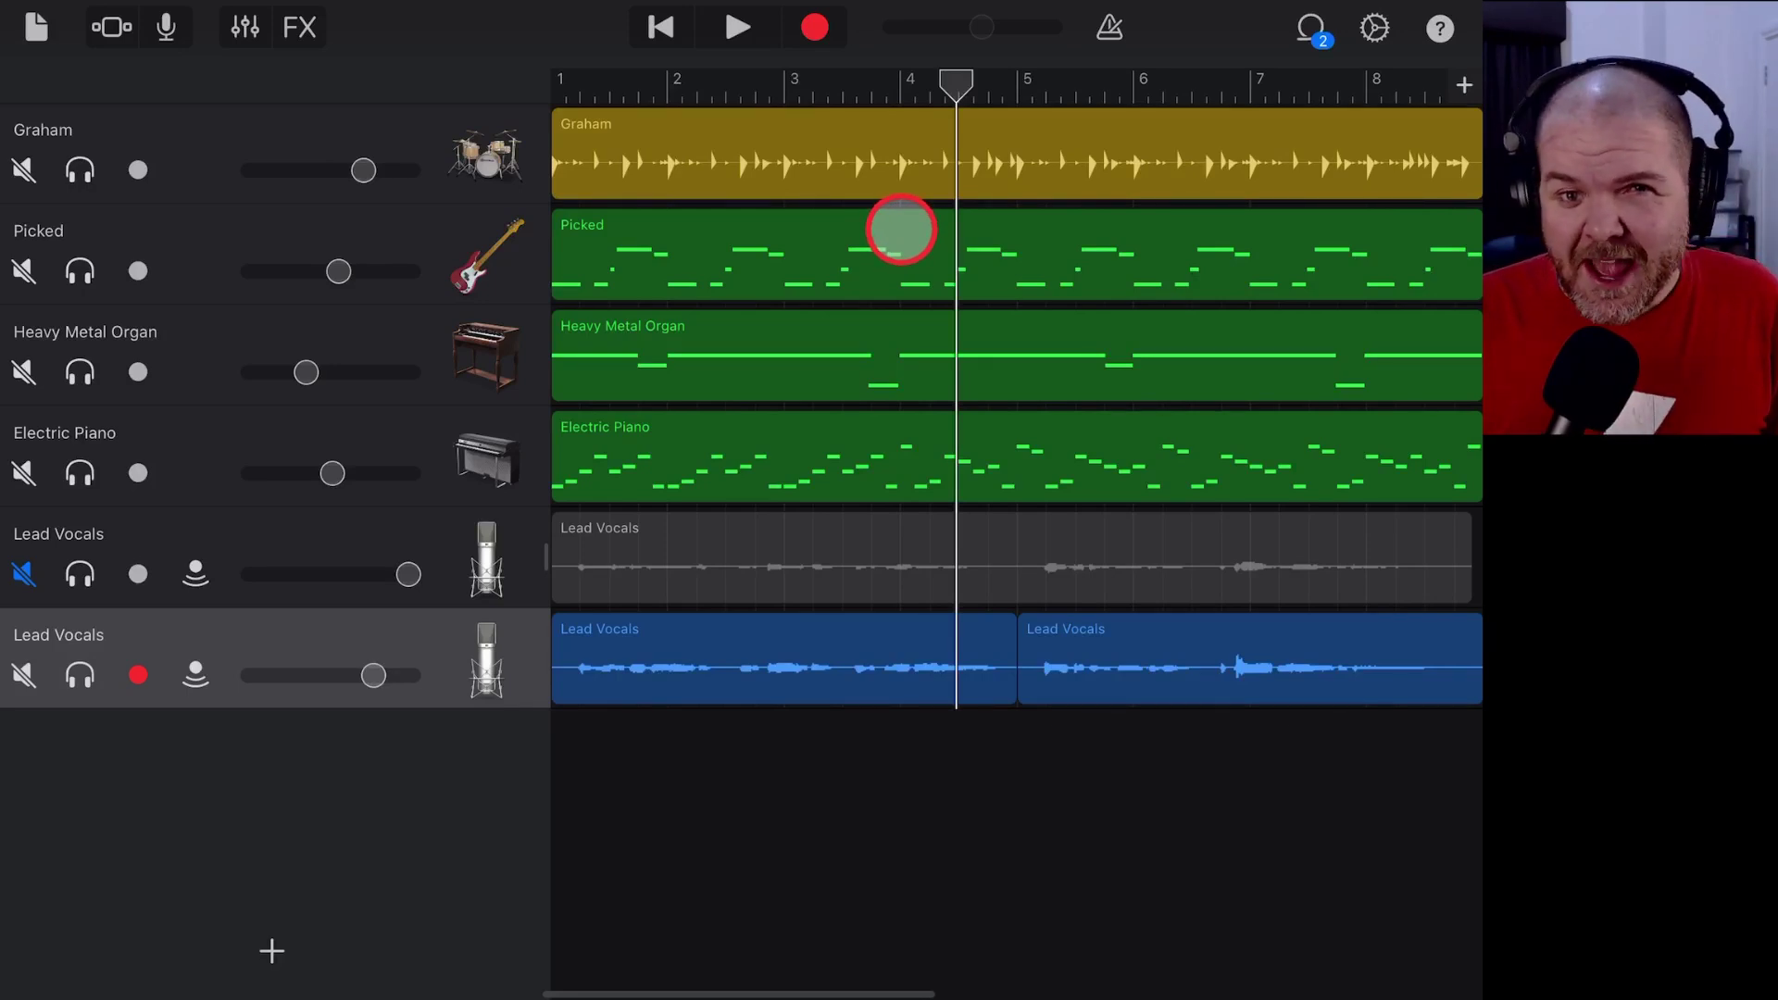
- Replay from the start, stop near bar 3, zoom into bars 2–5, and move the playhead back before bar 3
{"action": "key", "text": "Return"}
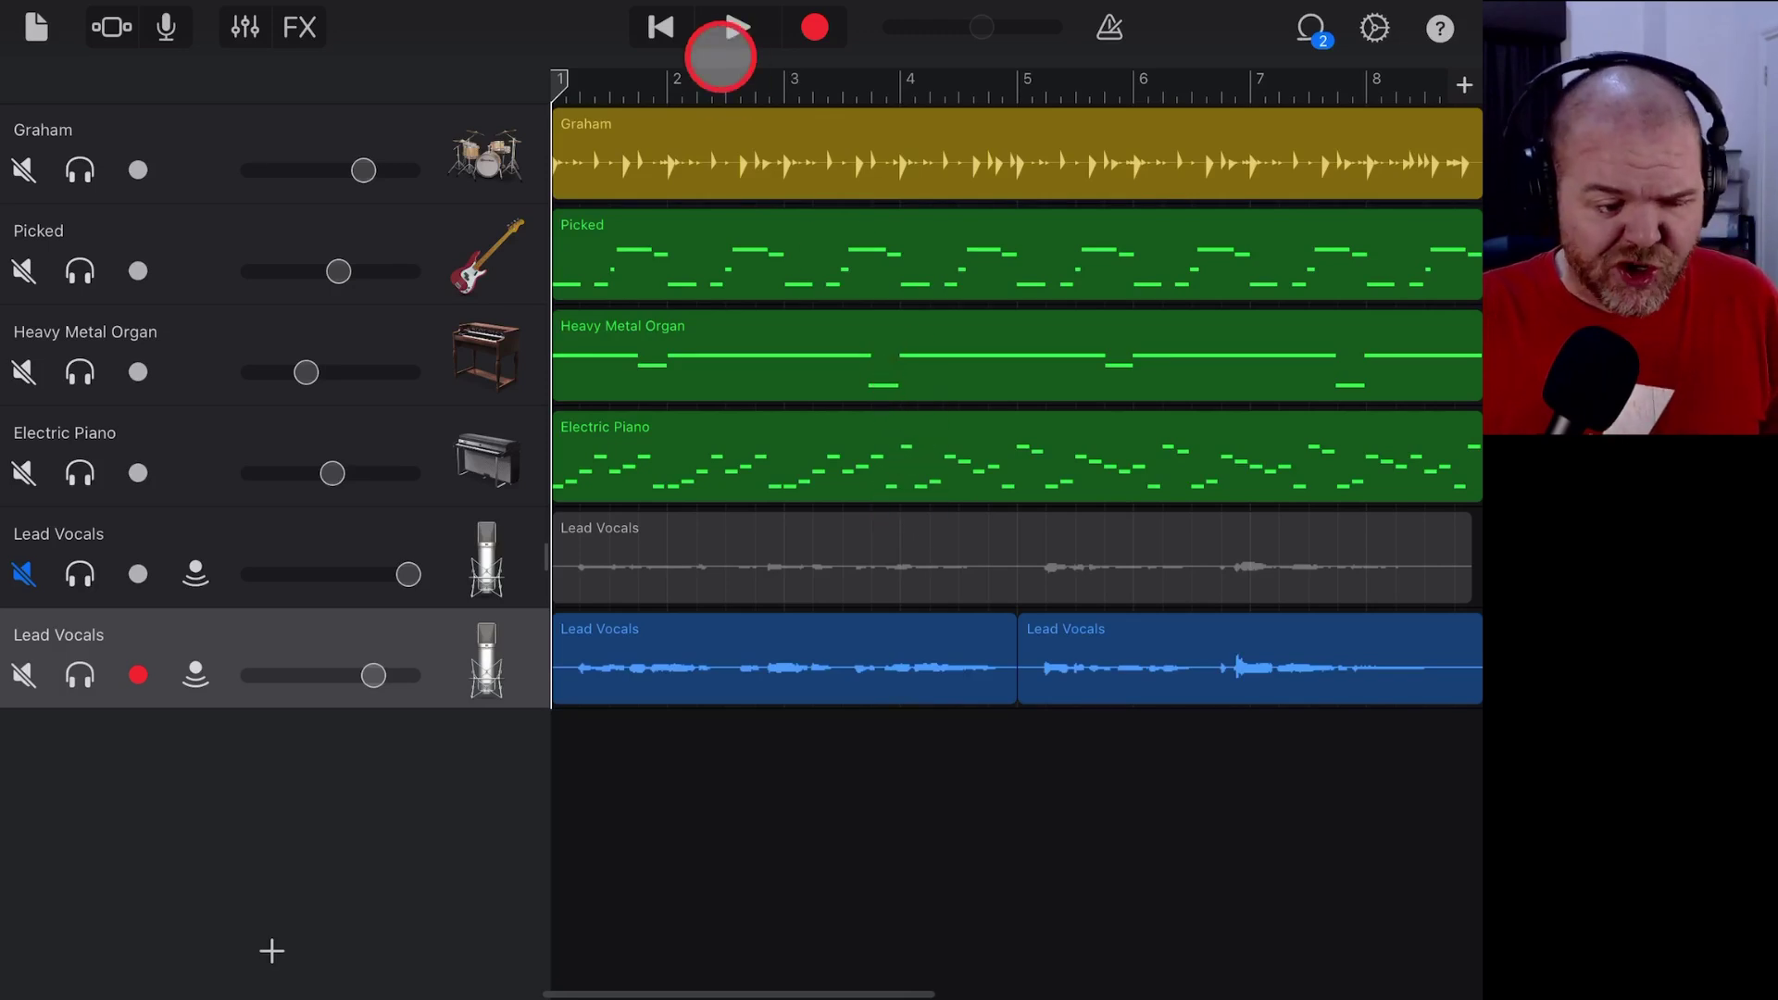
{"action": "left_click", "coordinate": [731, 27]}
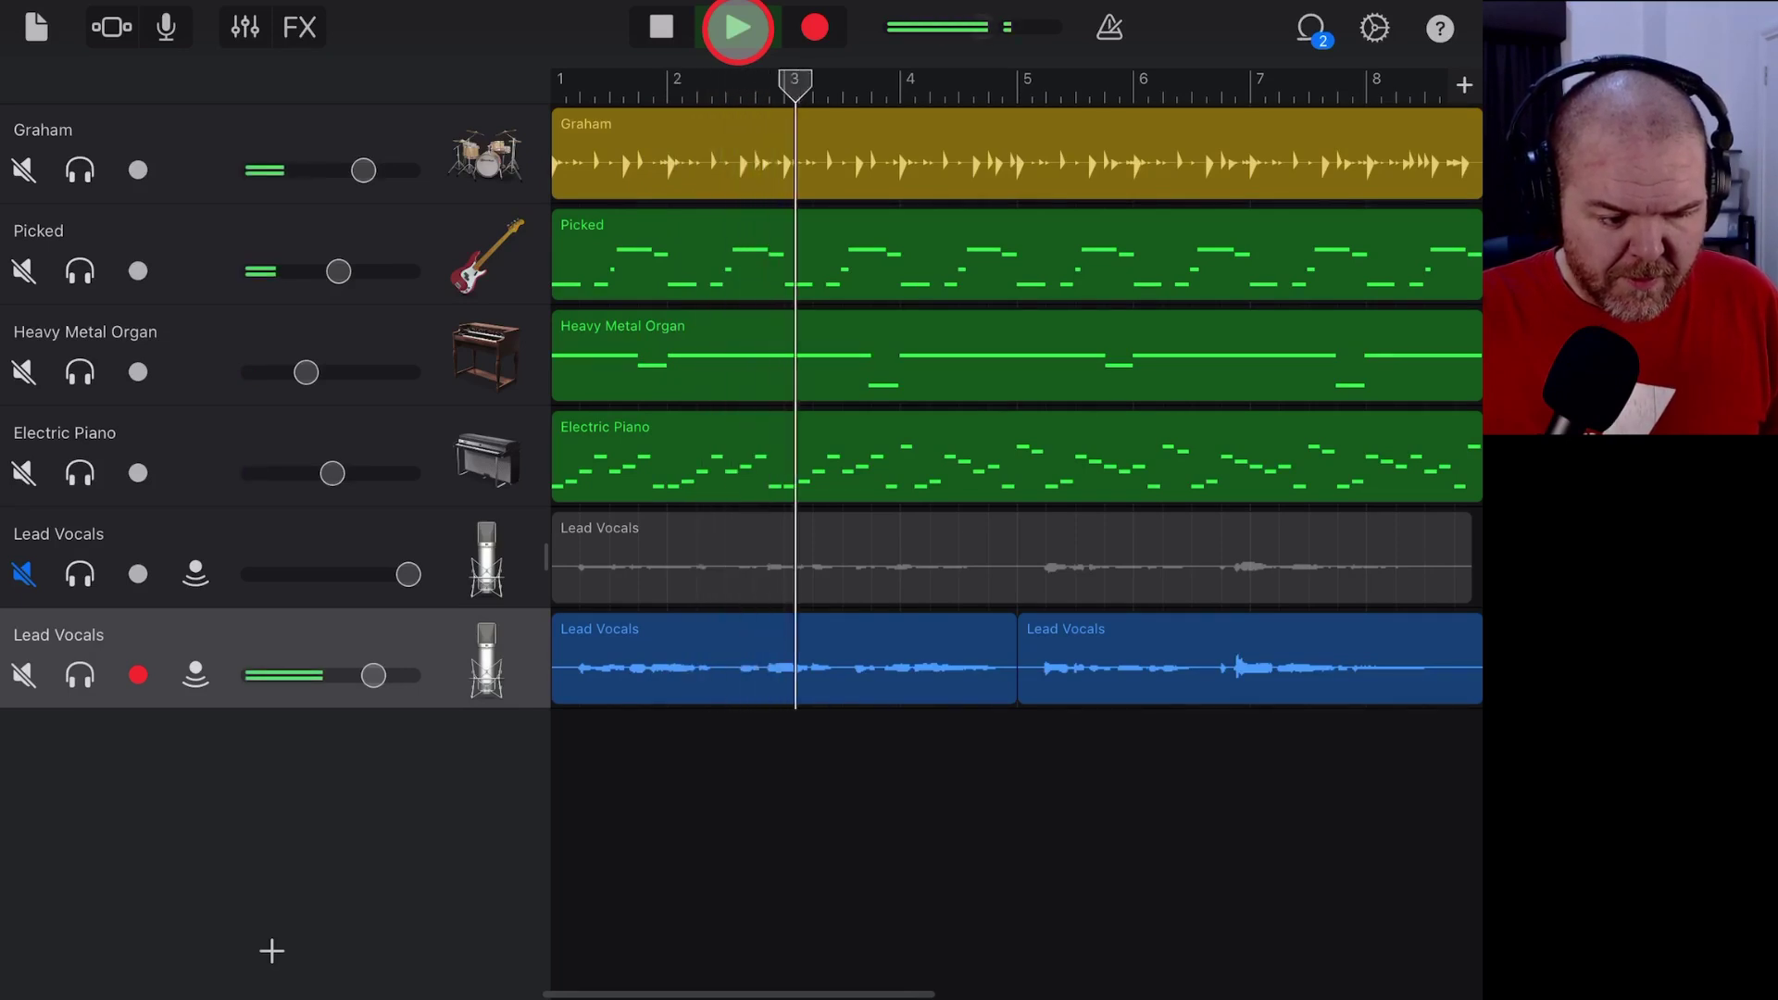
{"action": "left_click", "coordinate": [738, 27]}
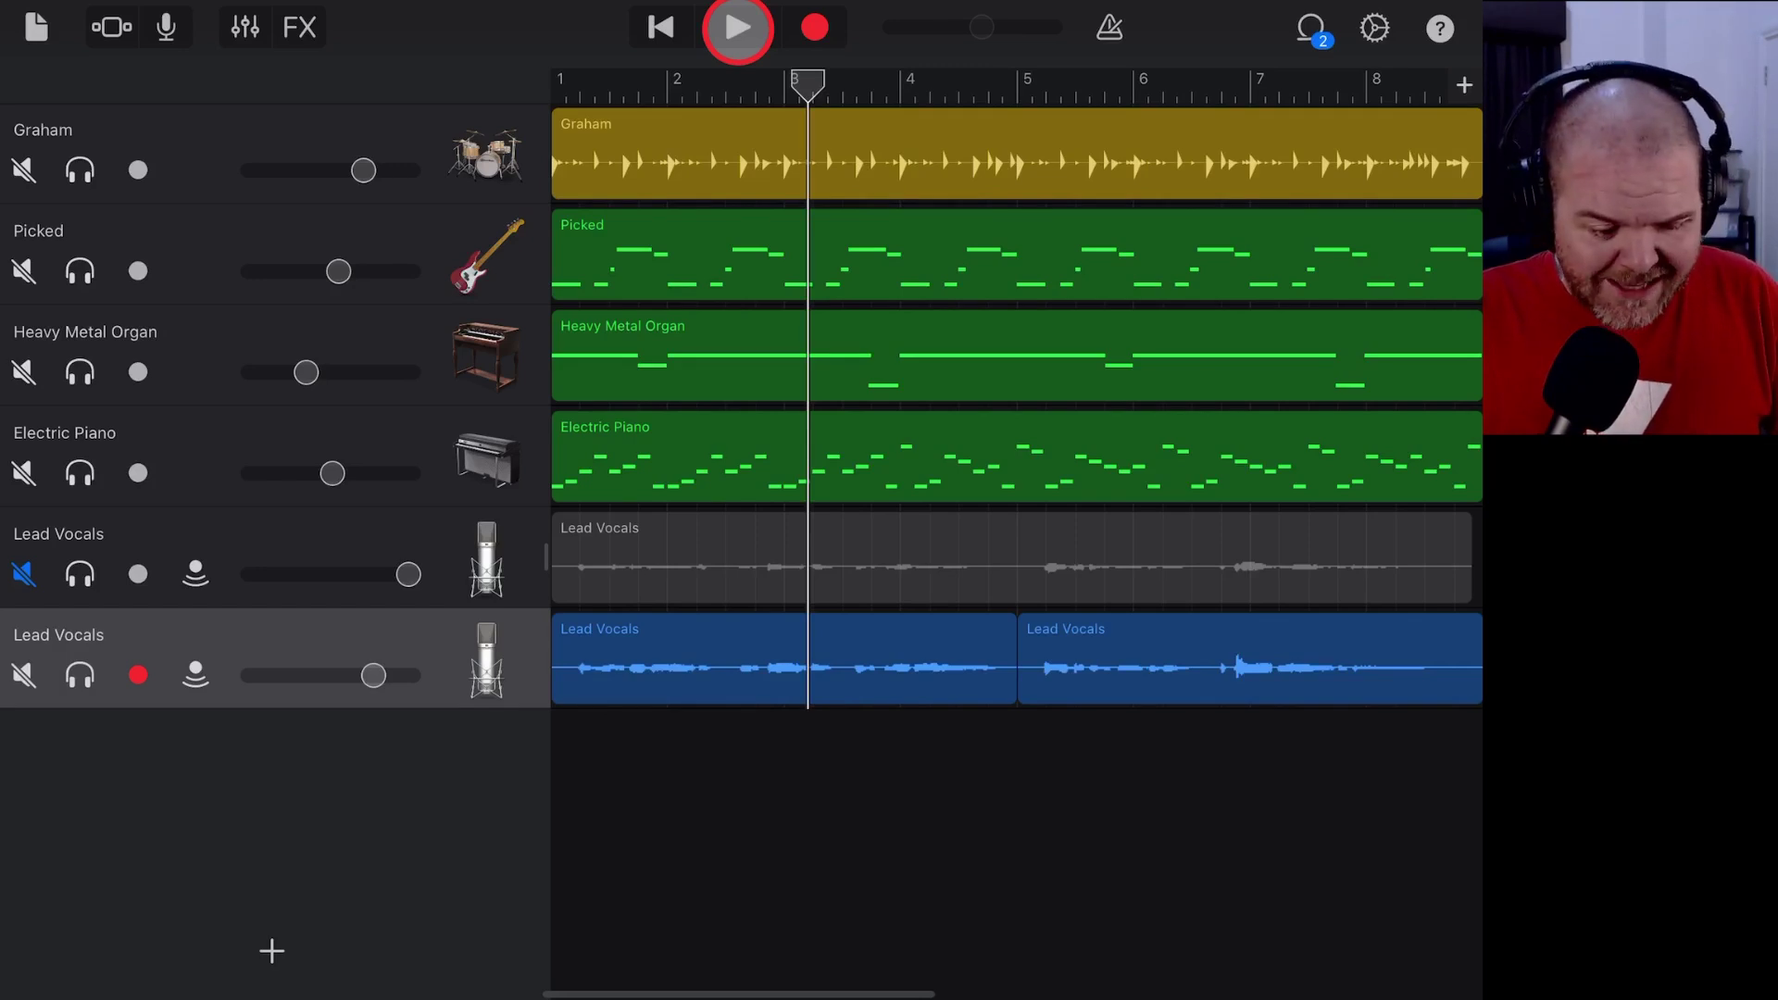
{"action": "left_click_drag", "start_coordinate": [766, 139], "coordinate": [904, 154]}
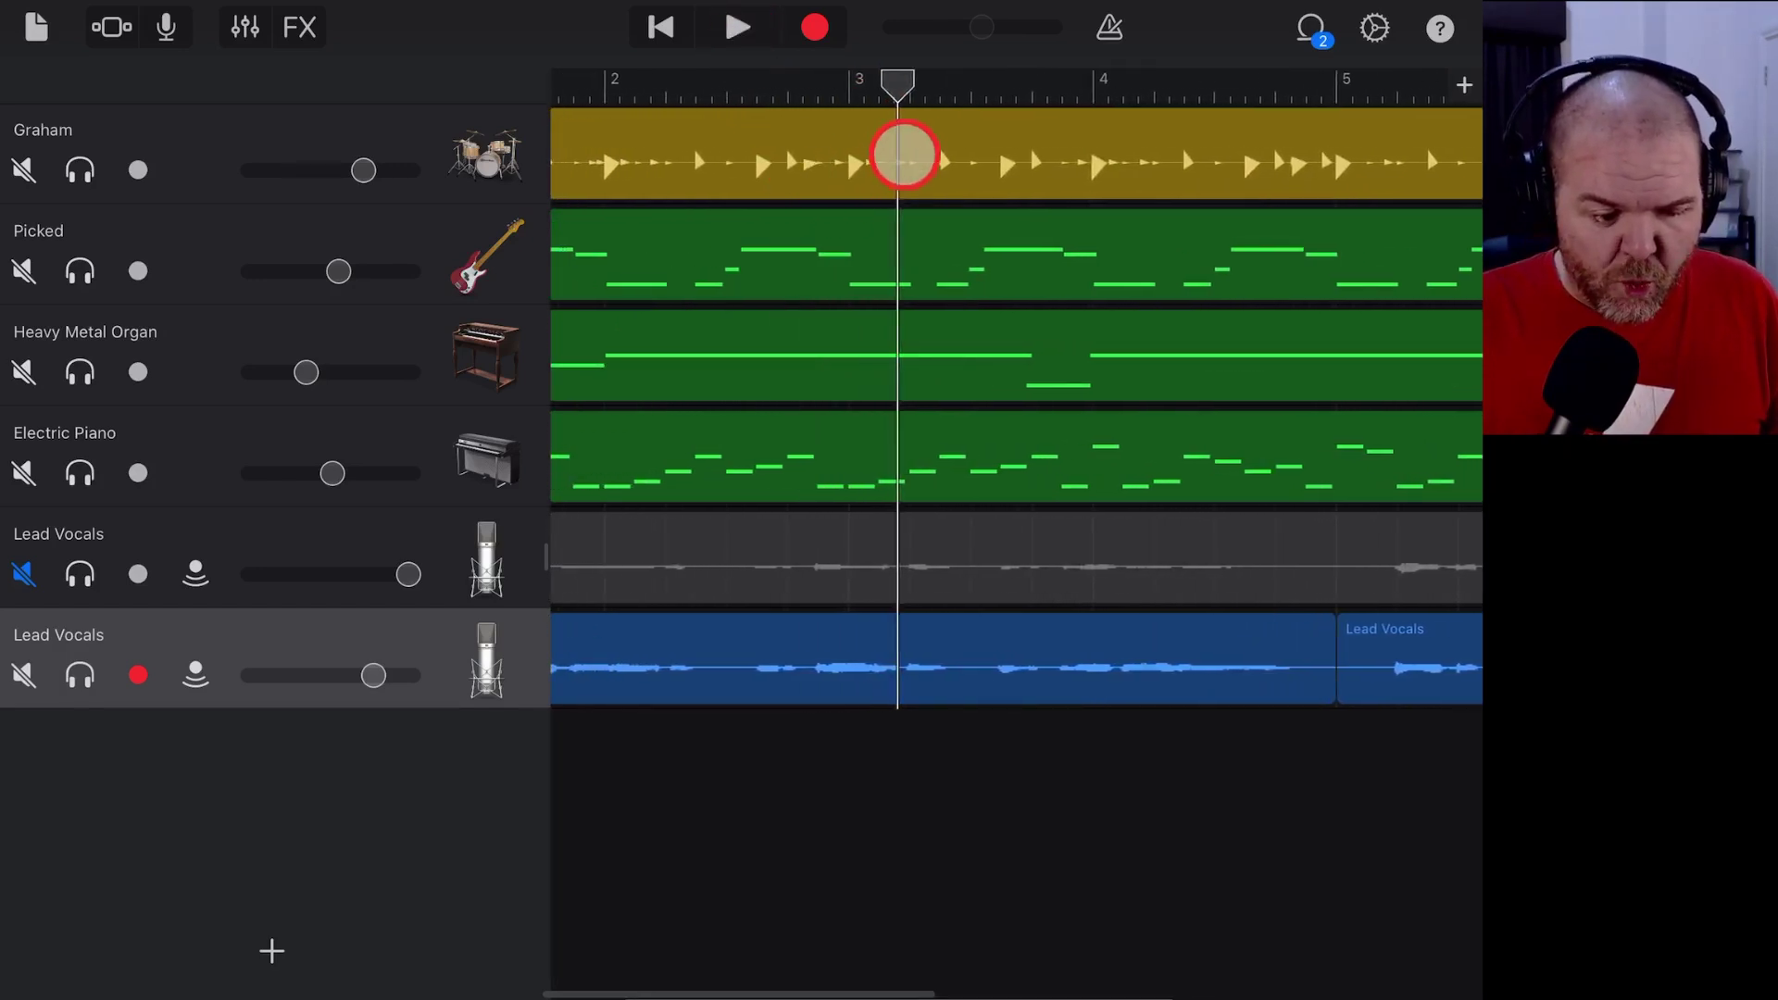
{"action": "left_click_drag", "start_coordinate": [896, 85], "coordinate": [795, 97]}
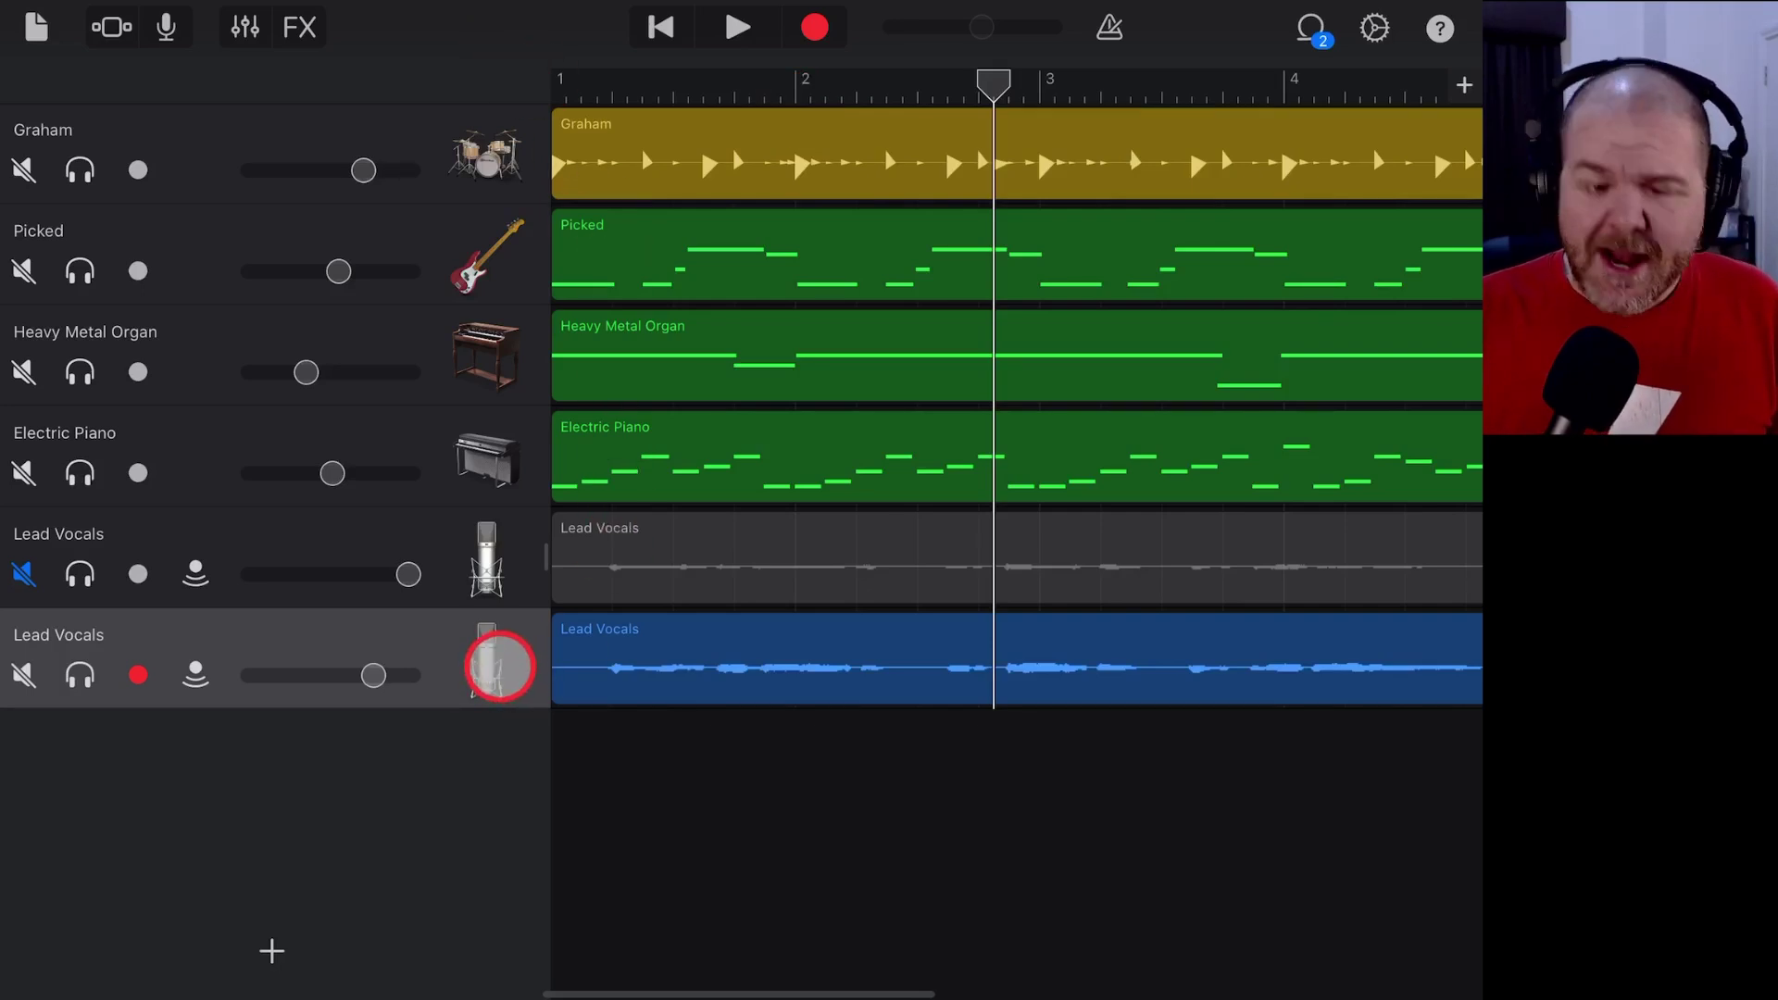
- Duplicate the Lead Vocals track to create a third vocal track
{"action": "left_click", "coordinate": [490, 662]}
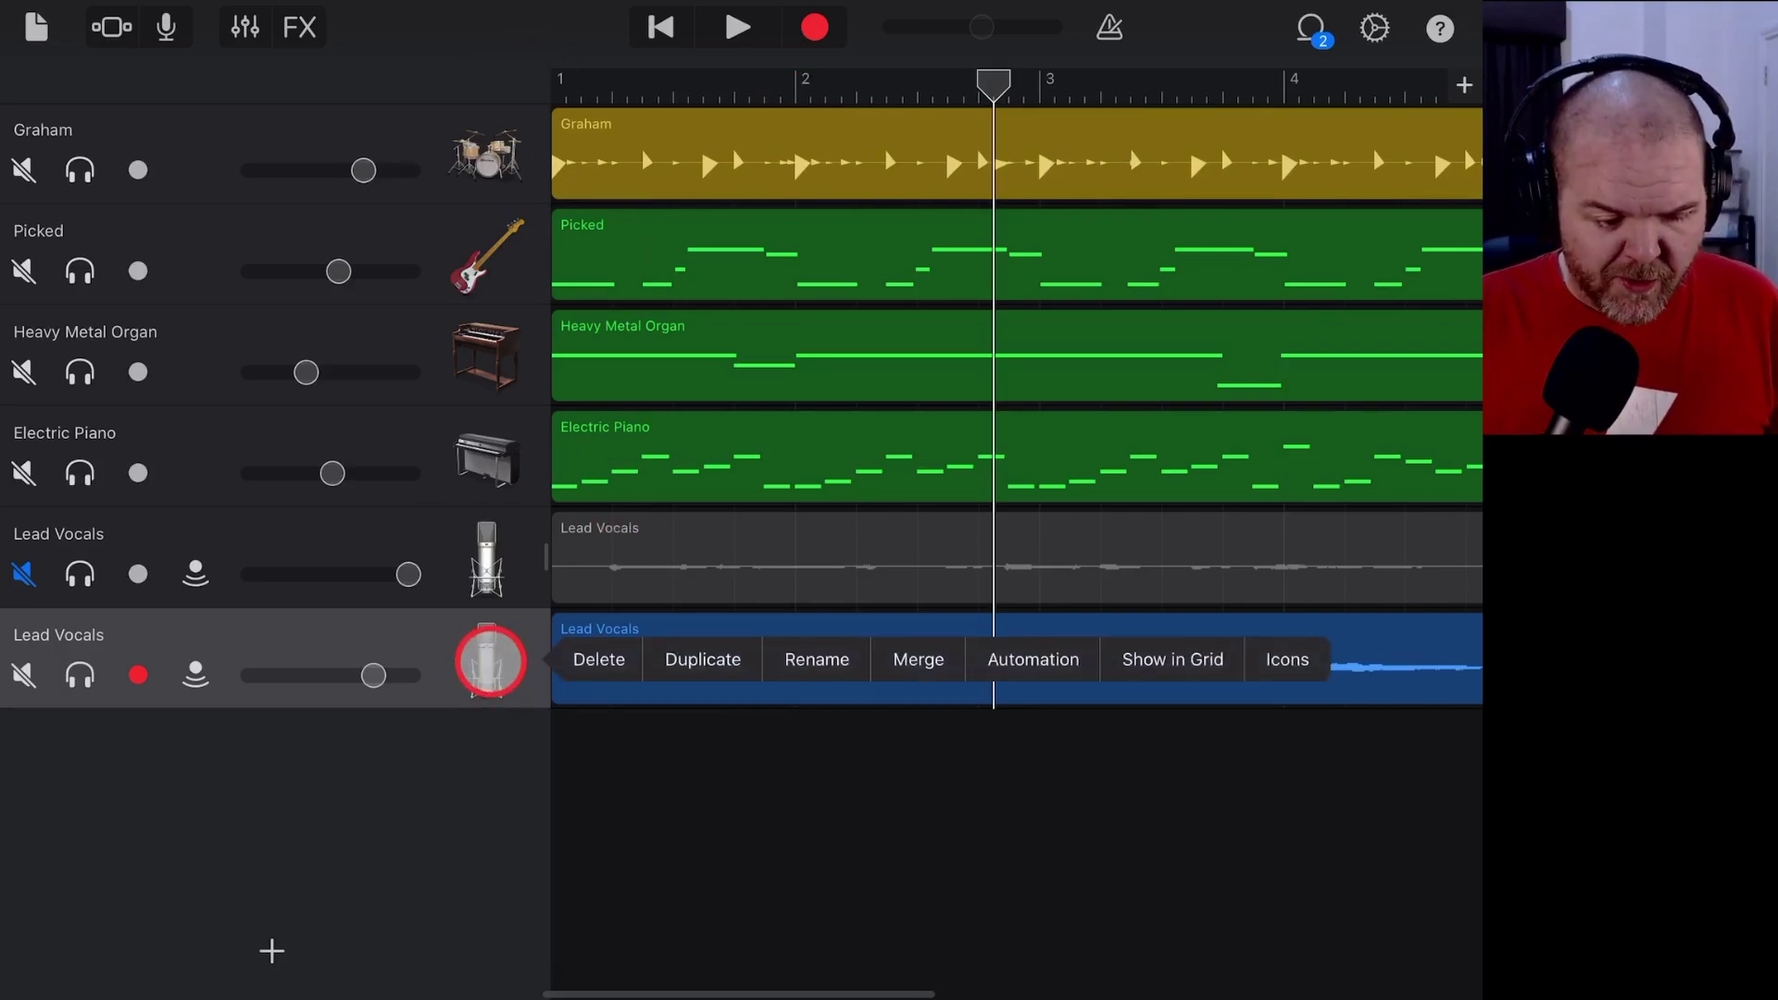
{"action": "left_click", "coordinate": [702, 659]}
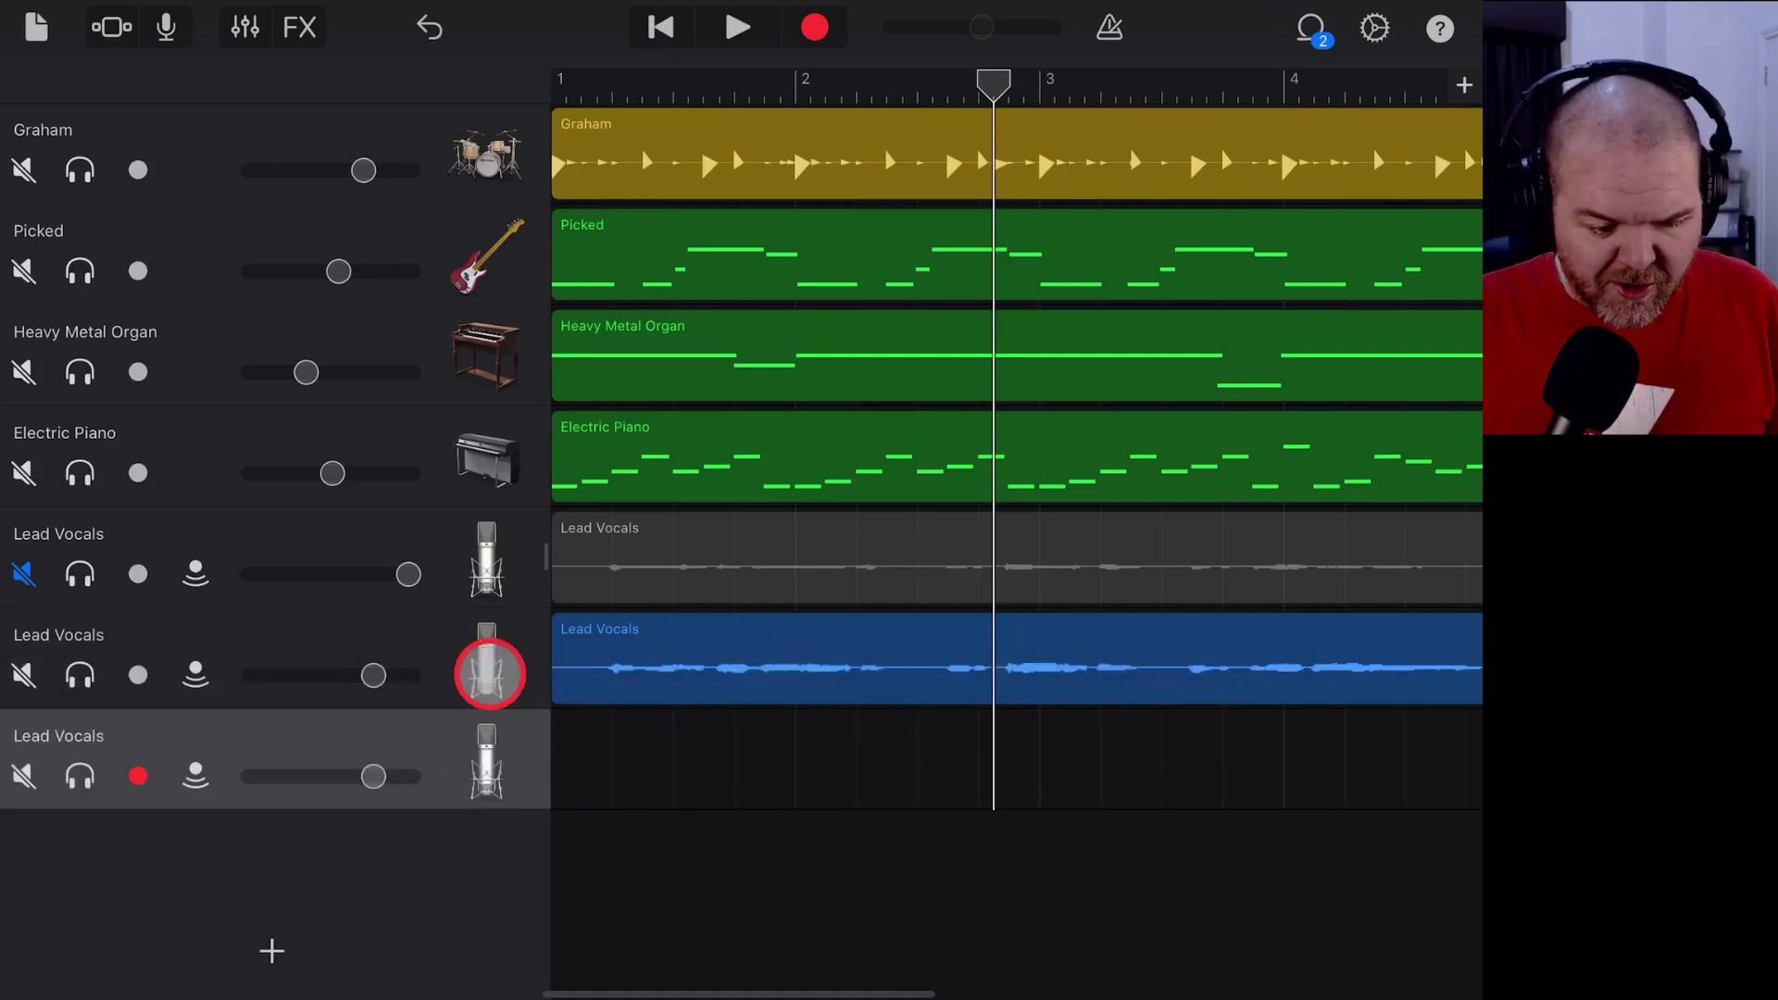
{"action": "left_click", "coordinate": [483, 630]}
- Select the new bottom Lead Vocals track and show its recorder and effect controls
{"action": "left_click", "coordinate": [482, 758]}
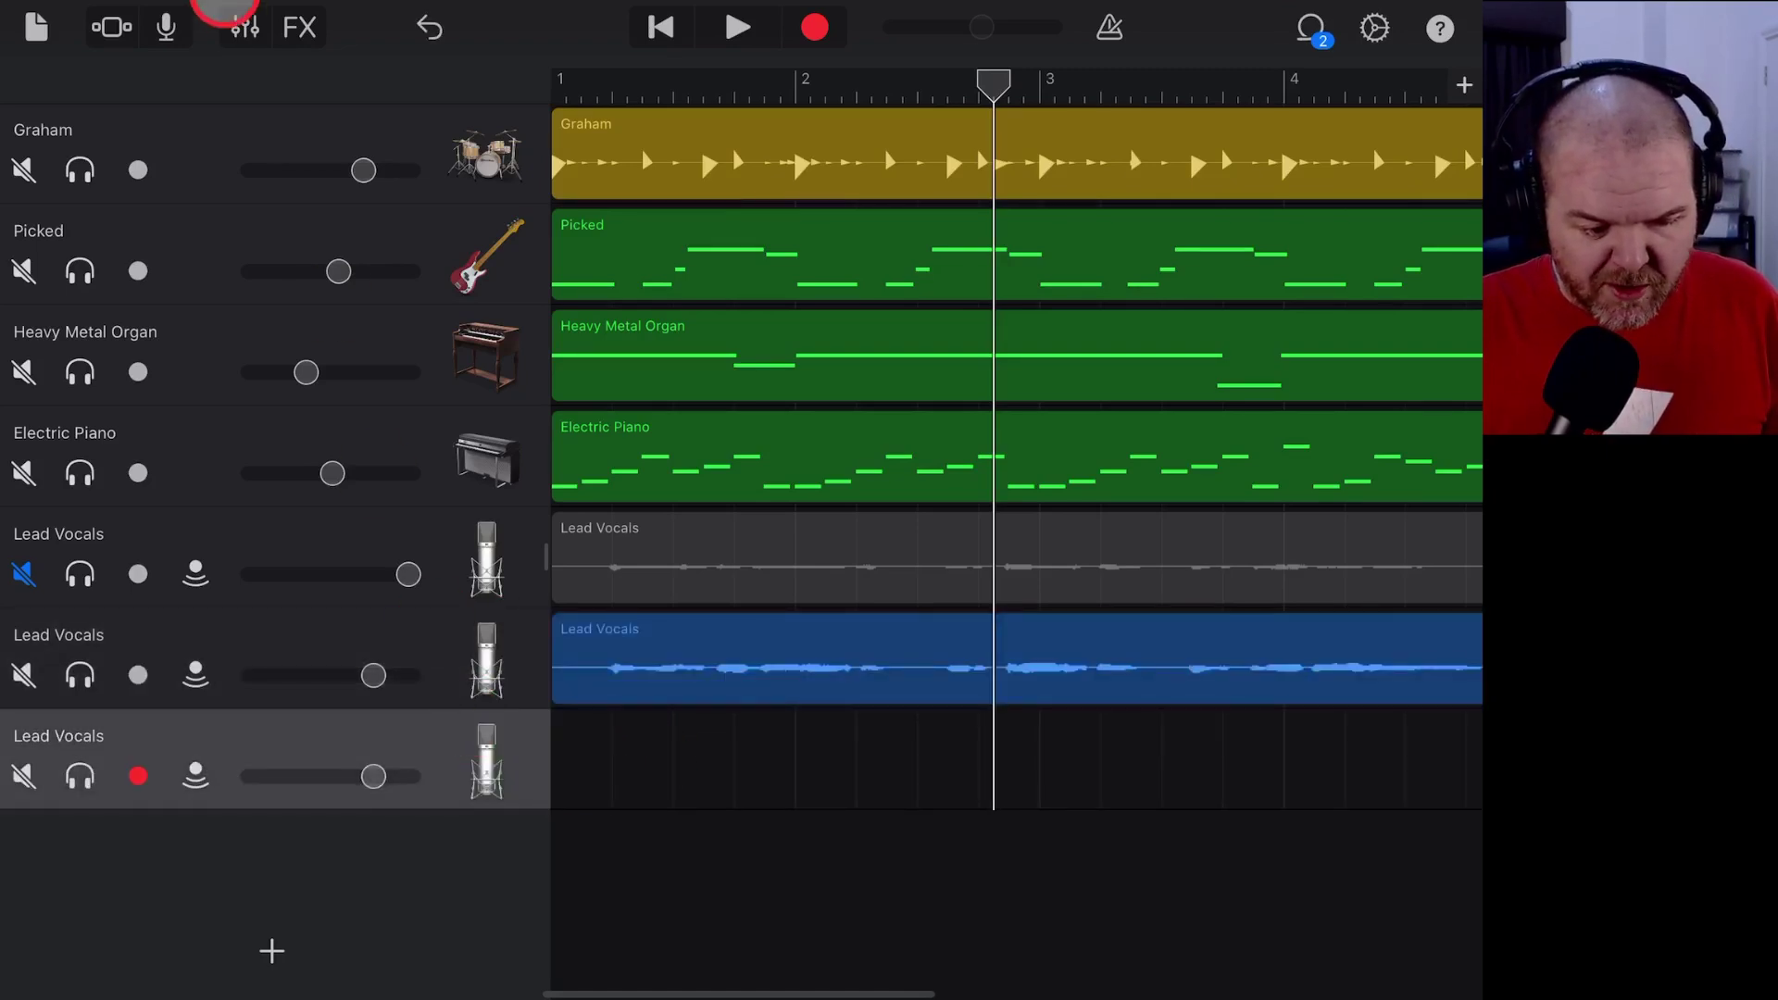
{"action": "left_click", "coordinate": [238, 26]}
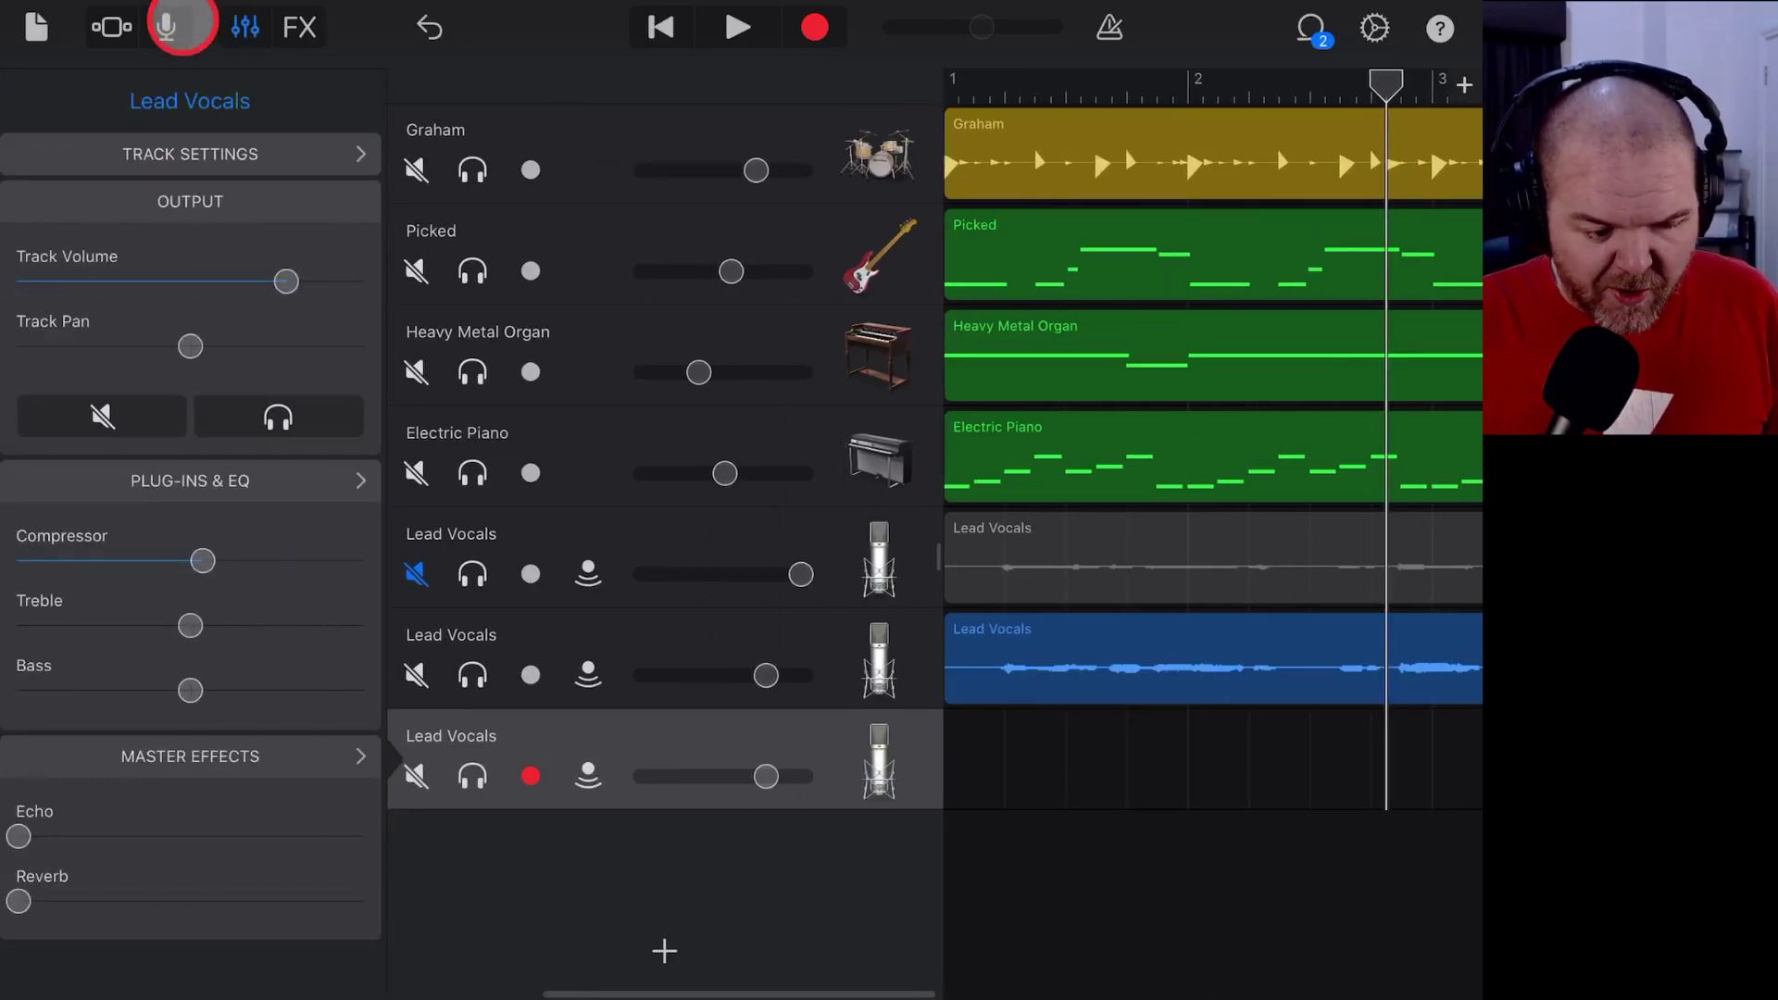
{"action": "left_click", "coordinate": [167, 27]}
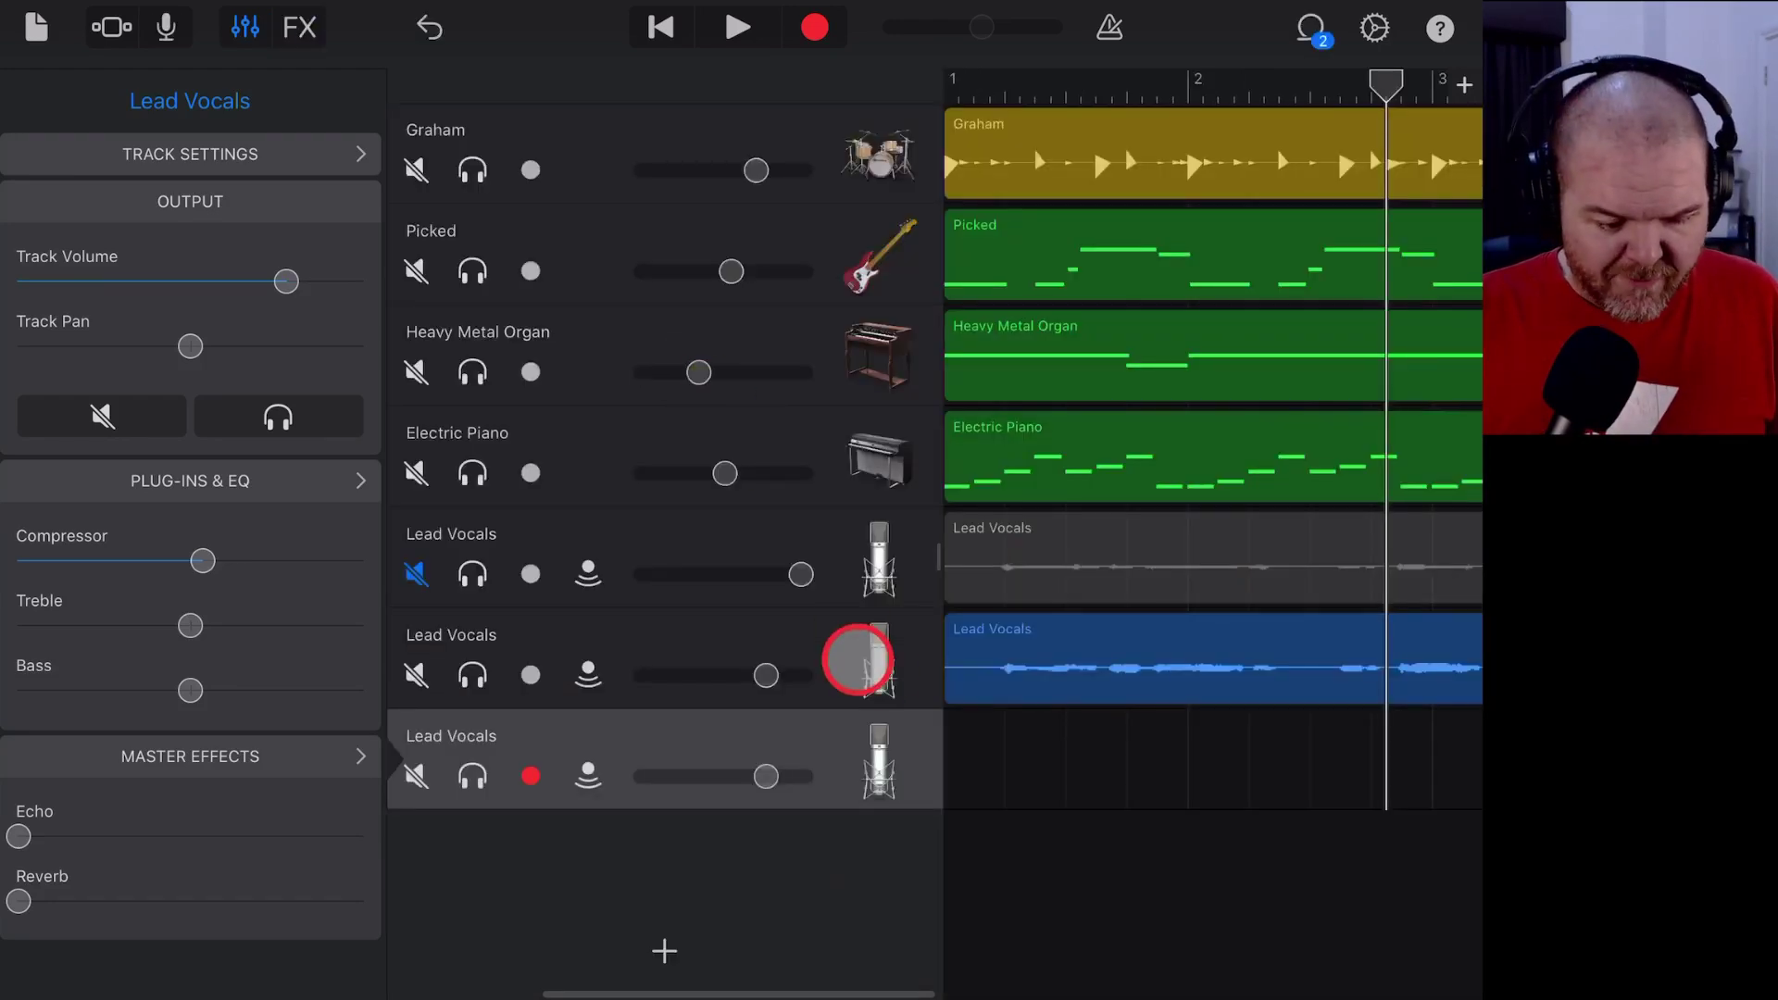
- Set the second Lead Vocals track's Pitch Control to zero and go back to the track list
{"action": "left_click", "coordinate": [861, 657]}
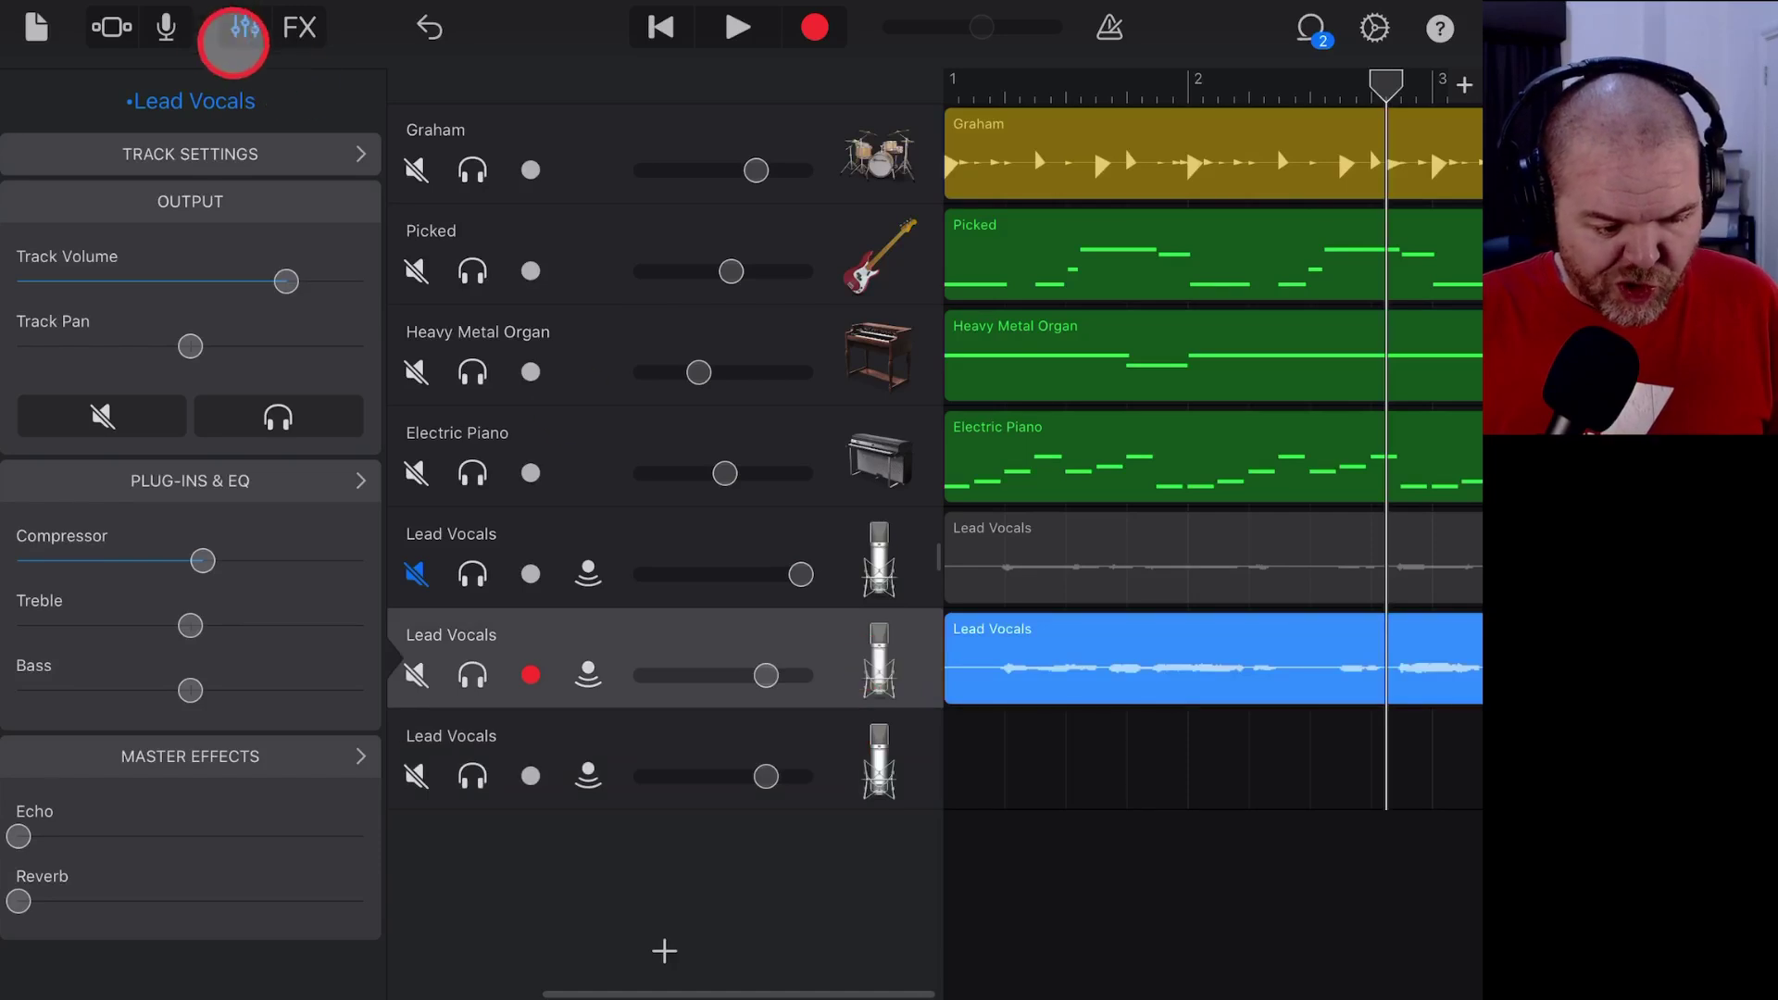
{"action": "left_click", "coordinate": [166, 28]}
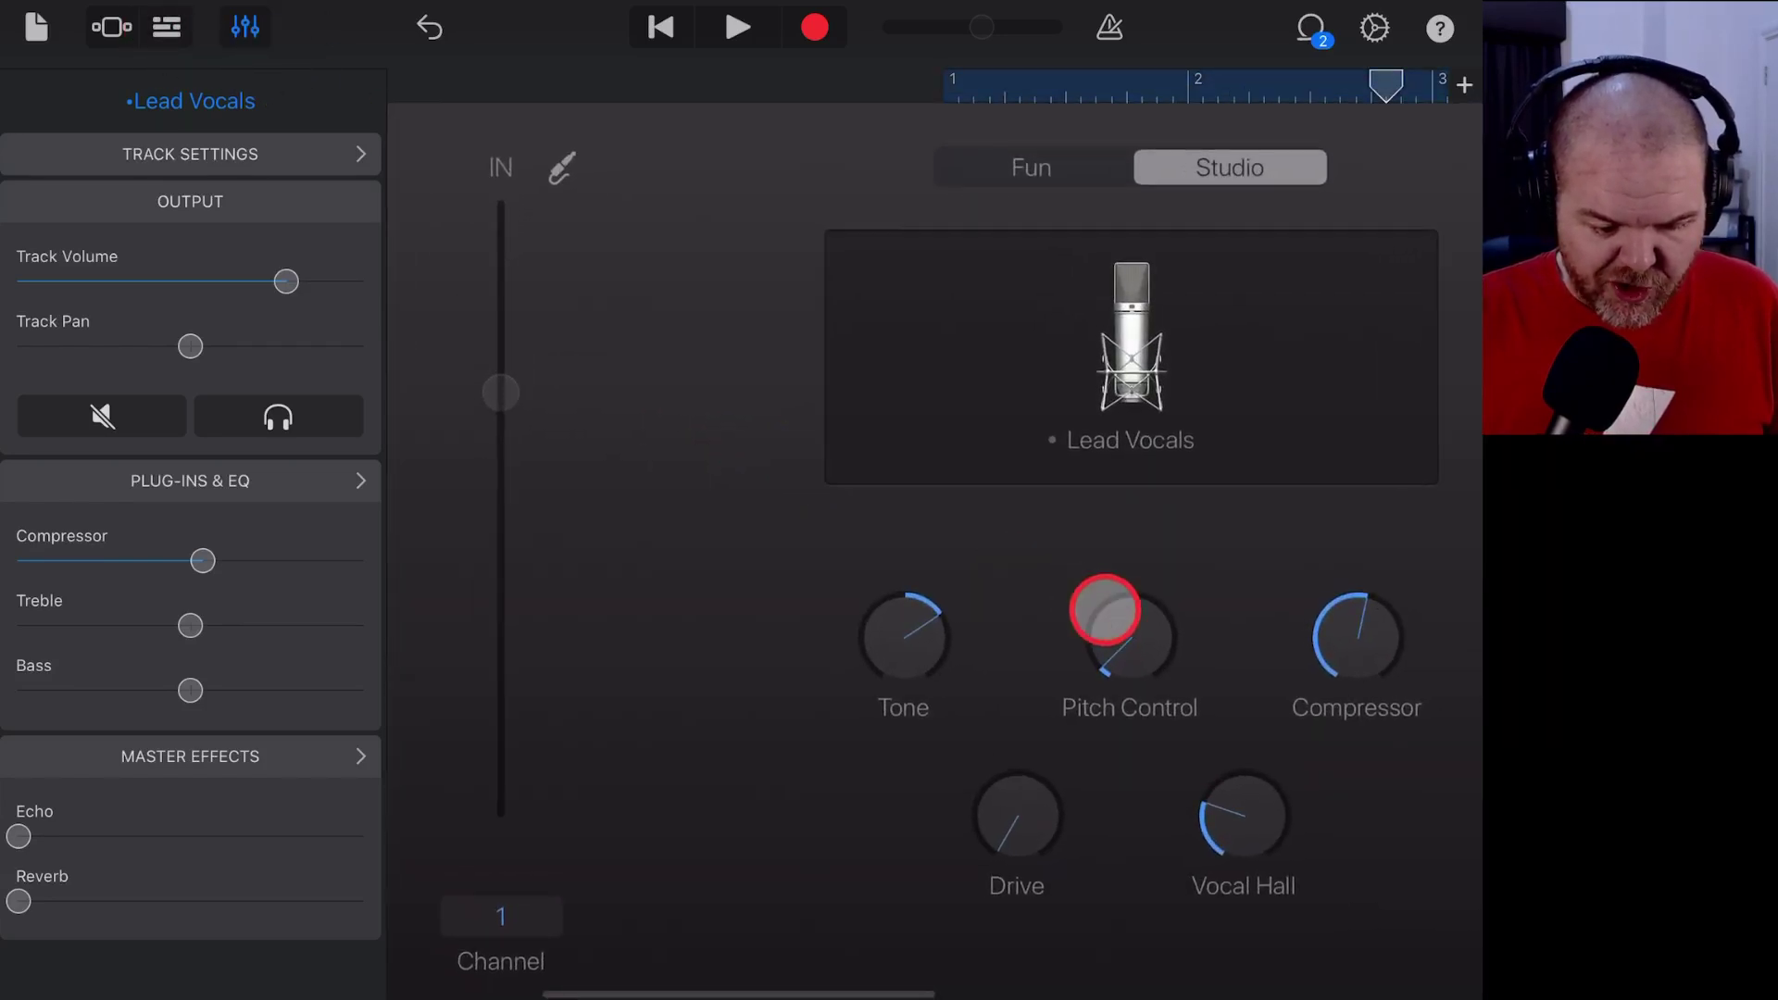
{"action": "left_click_drag", "start_coordinate": [1105, 609], "coordinate": [1127, 682]}
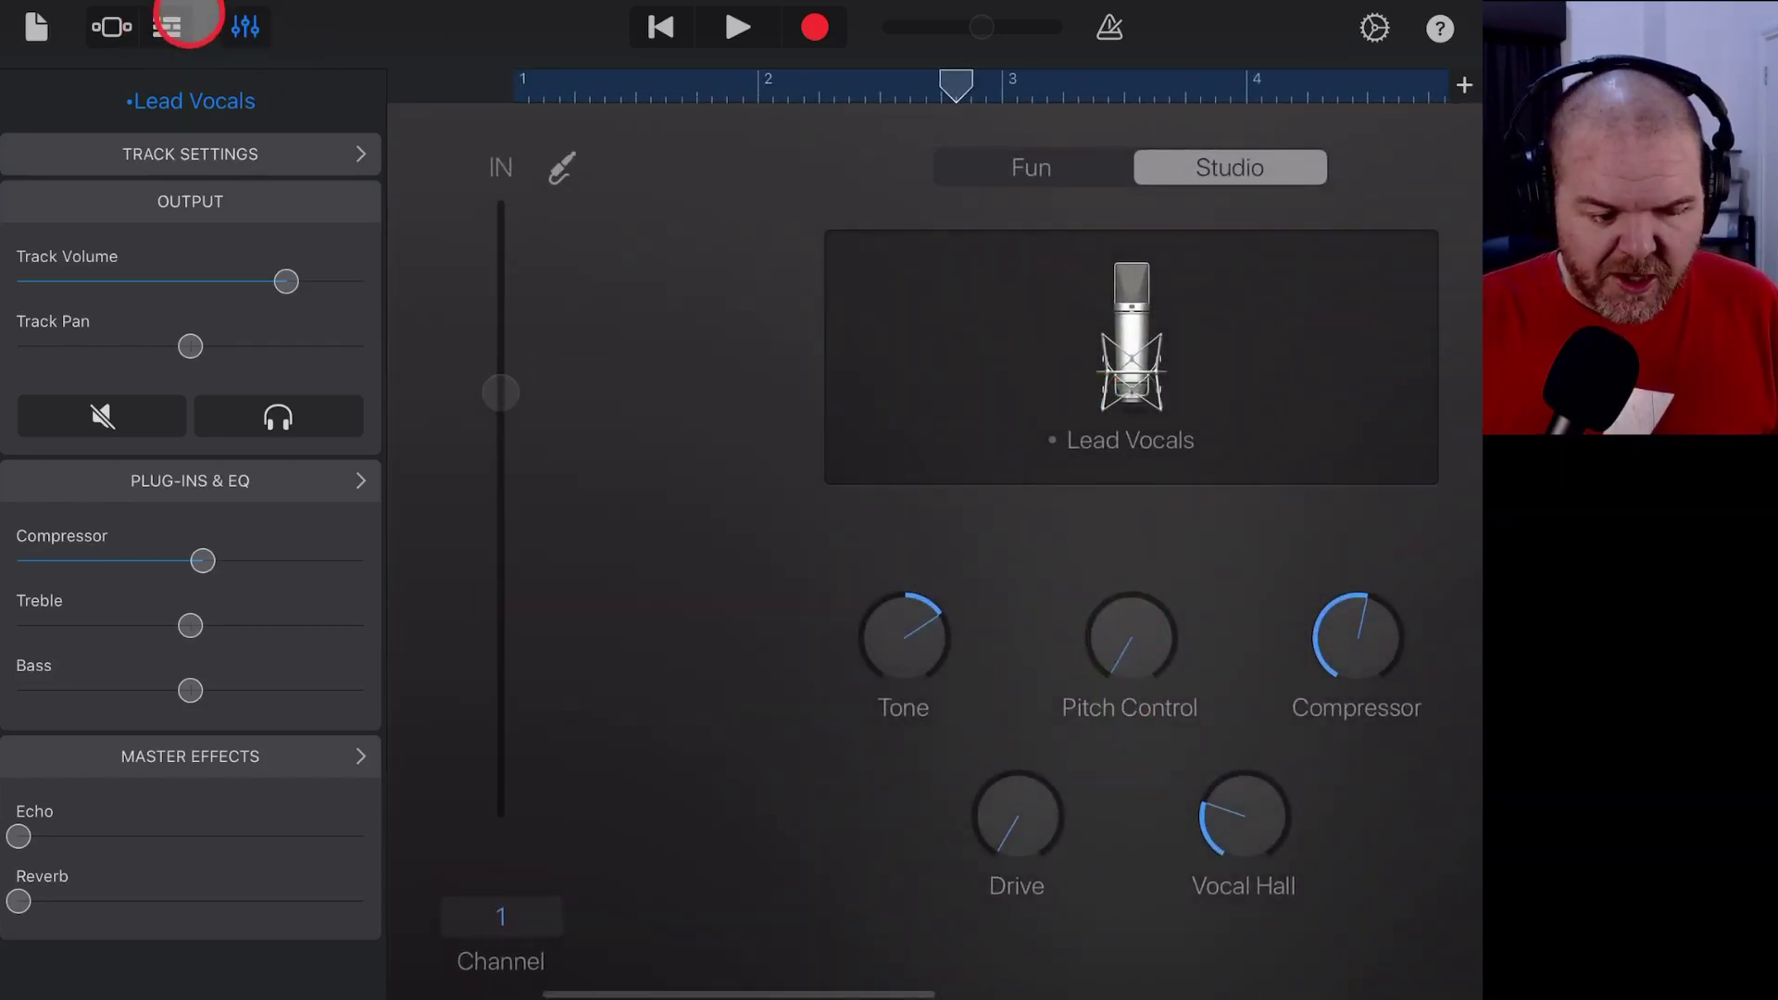
{"action": "left_click", "coordinate": [171, 26]}
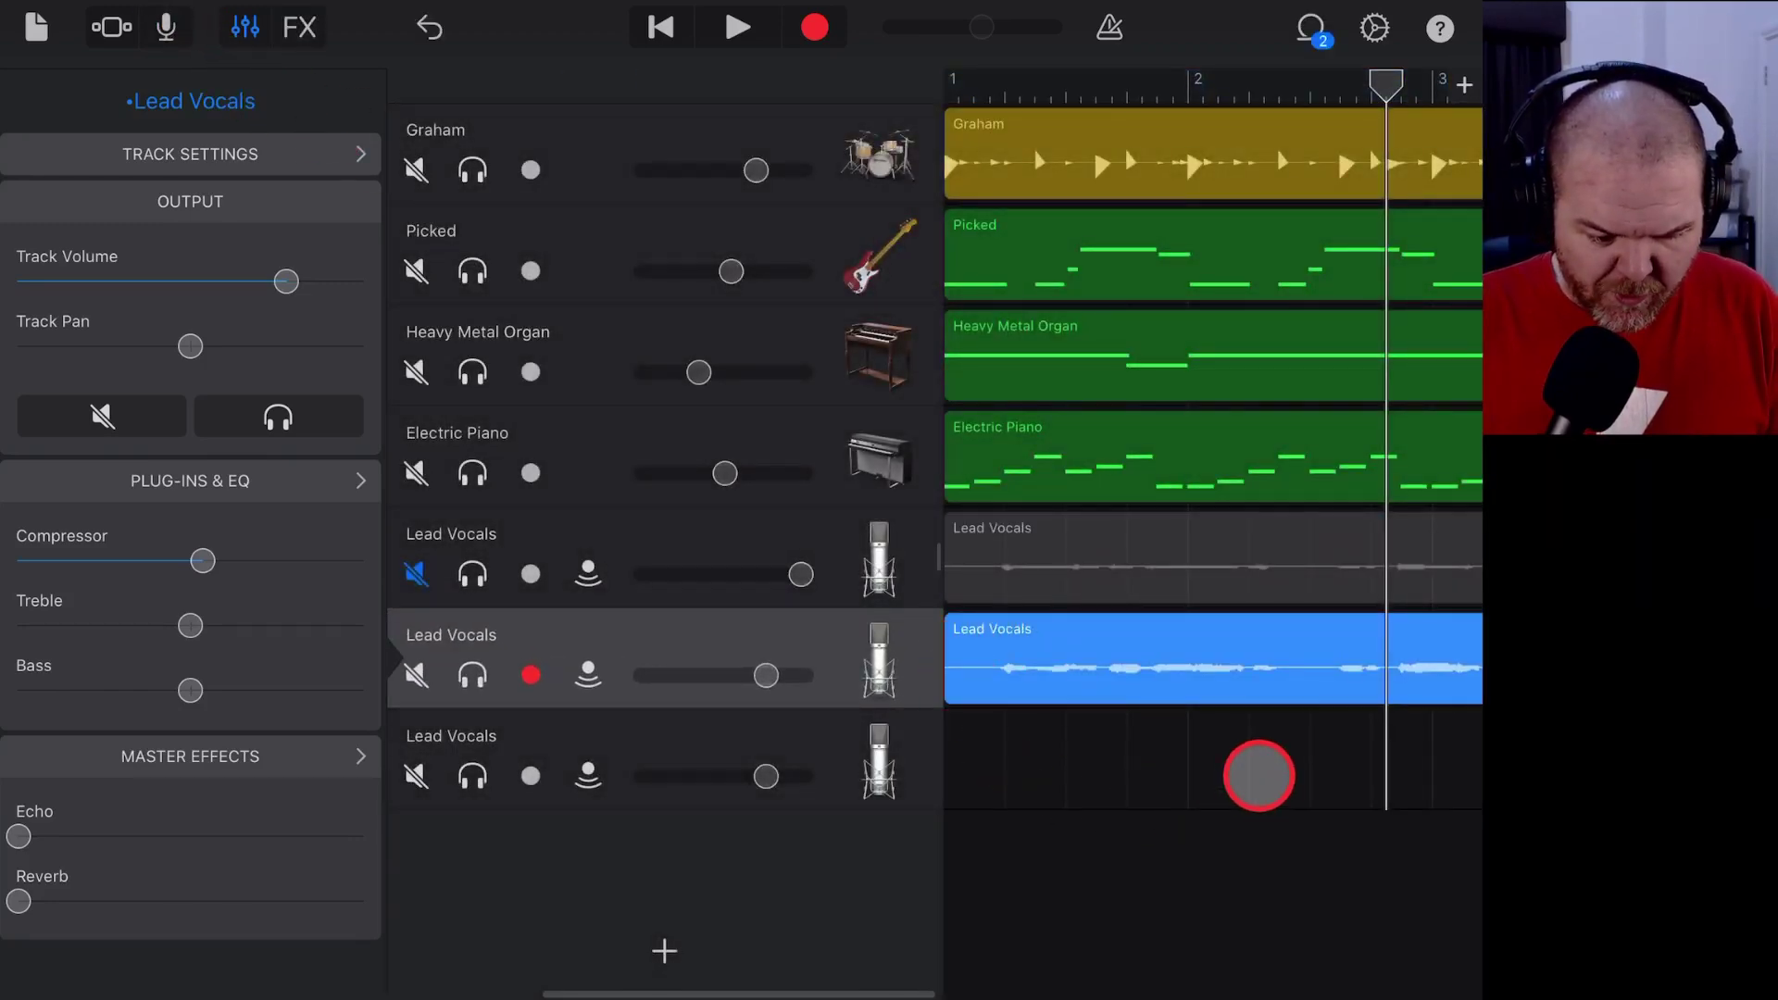
- Split the second Lead Vocals region at the playhead just before bar 3
{"action": "scroll", "coordinate": [1257, 769], "scroll_direction": "right", "scroll_amount": 3}
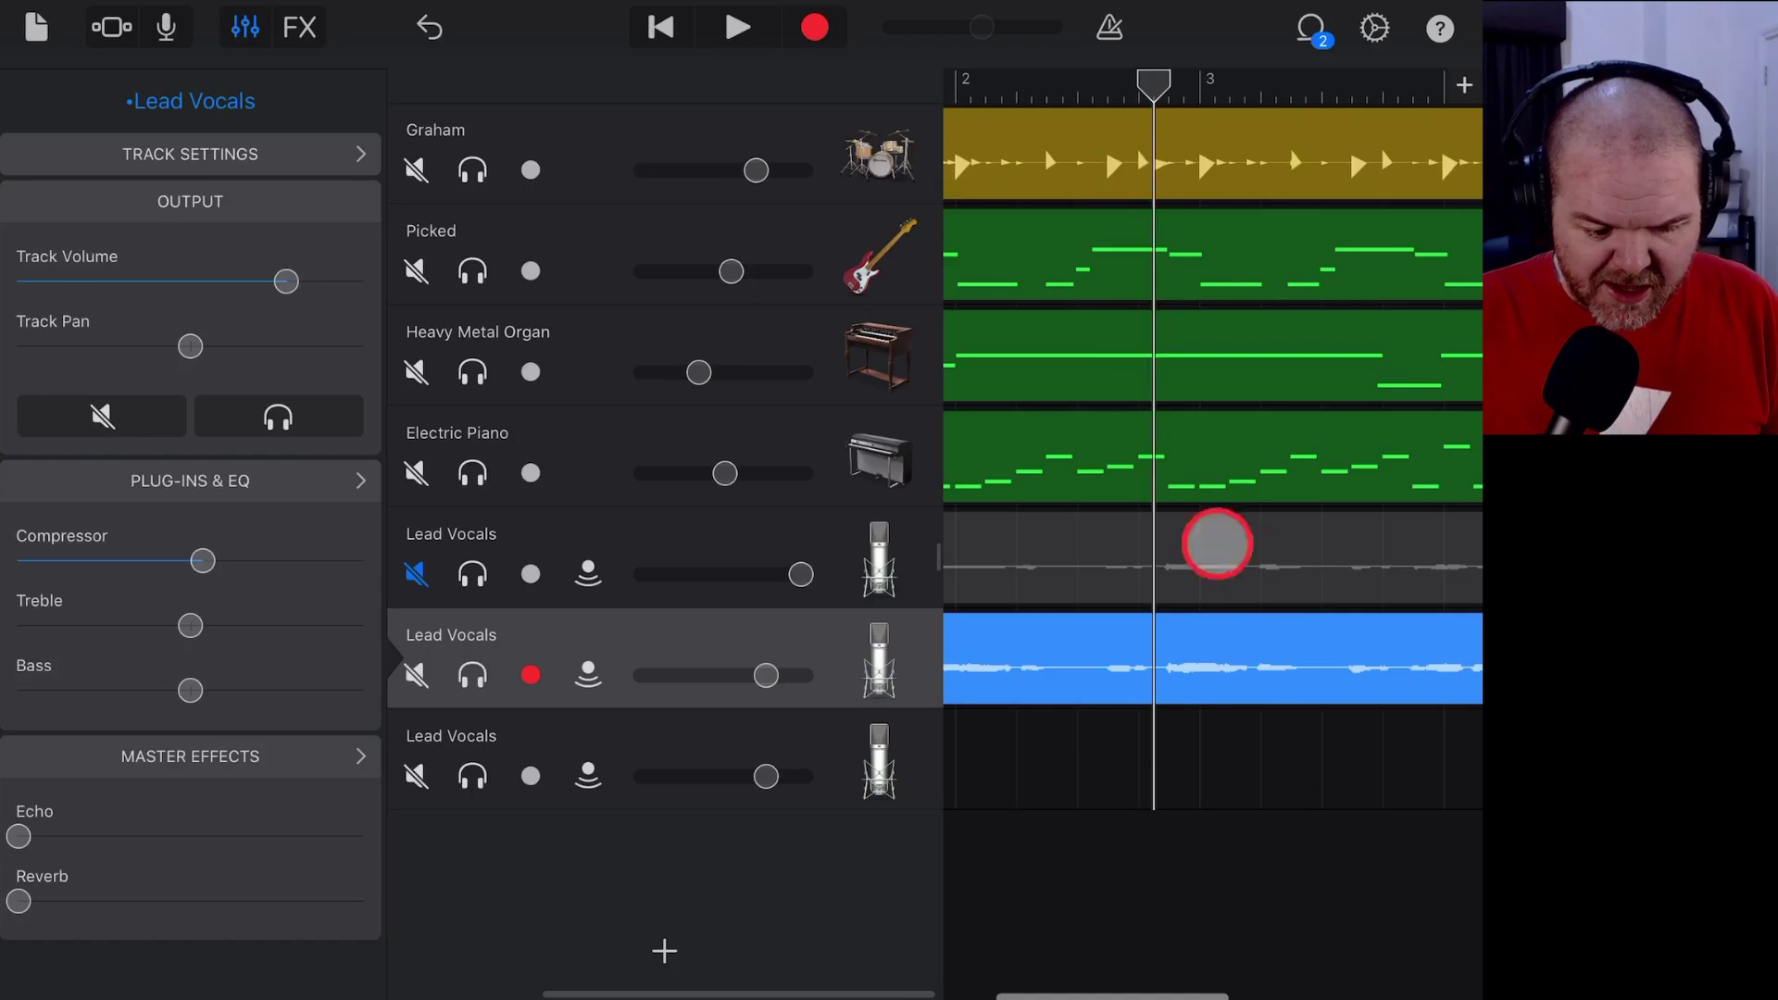
{"action": "left_click", "coordinate": [1201, 699]}
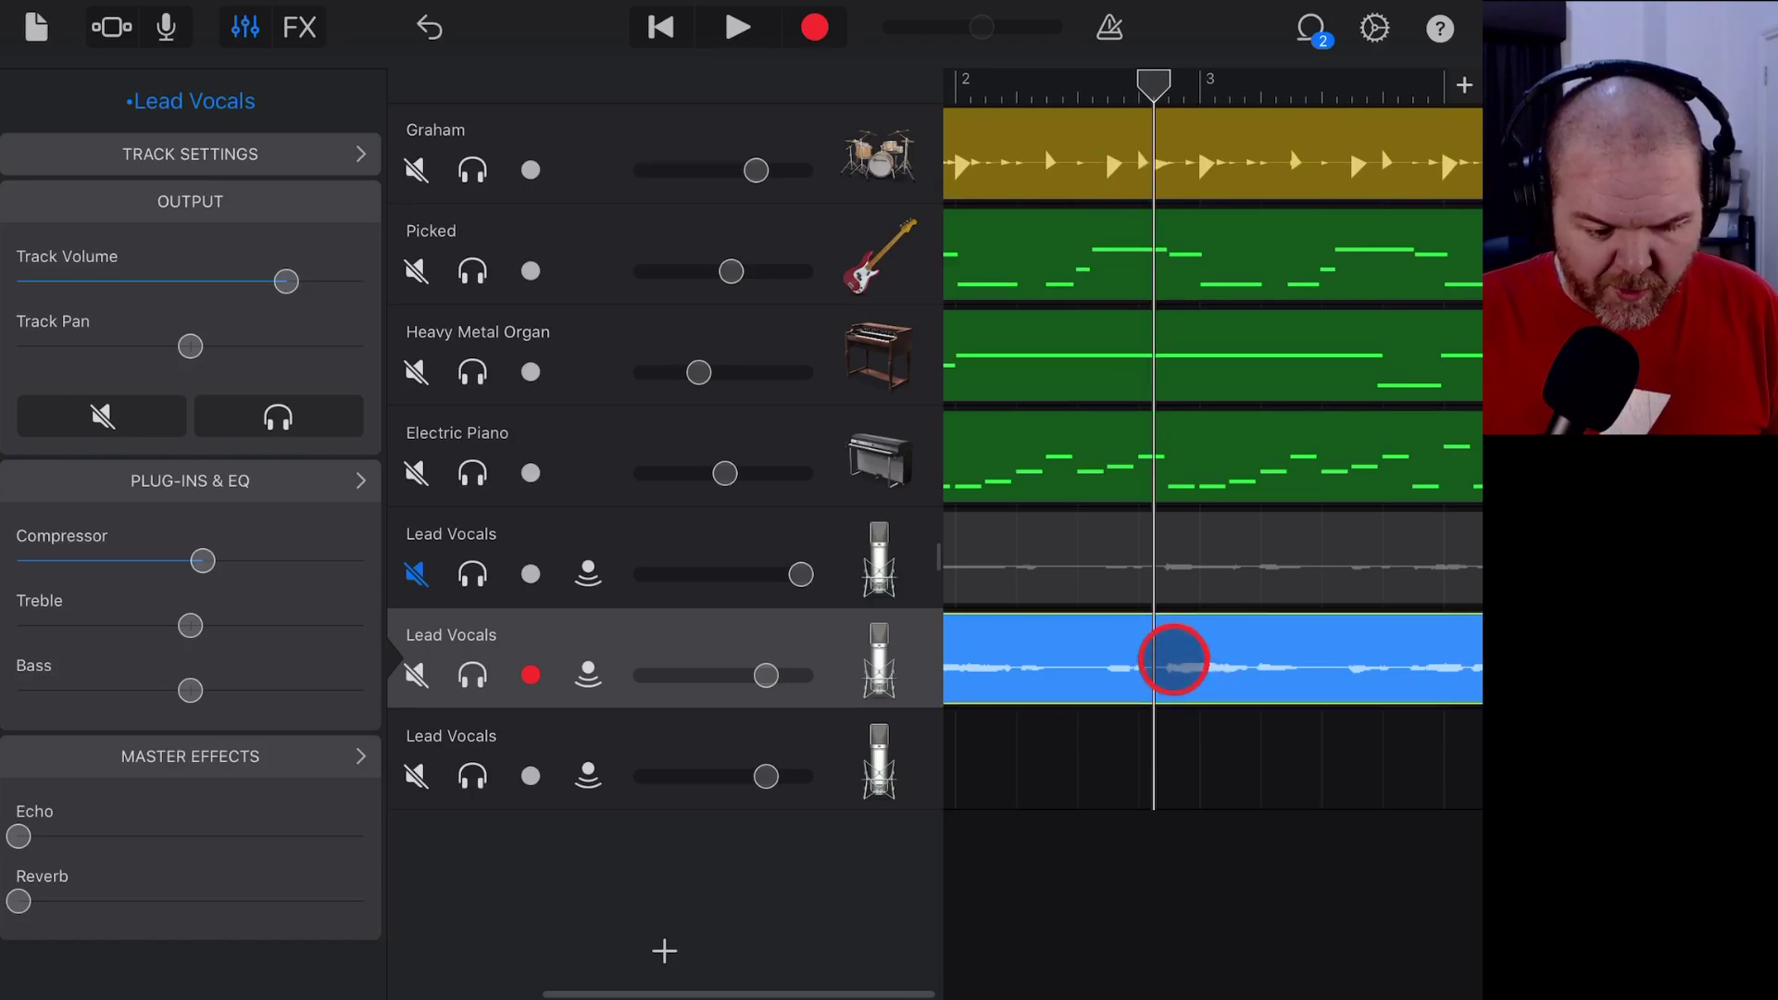
{"action": "left_click", "coordinate": [1173, 660]}
{"action": "left_click", "coordinate": [1210, 568]}
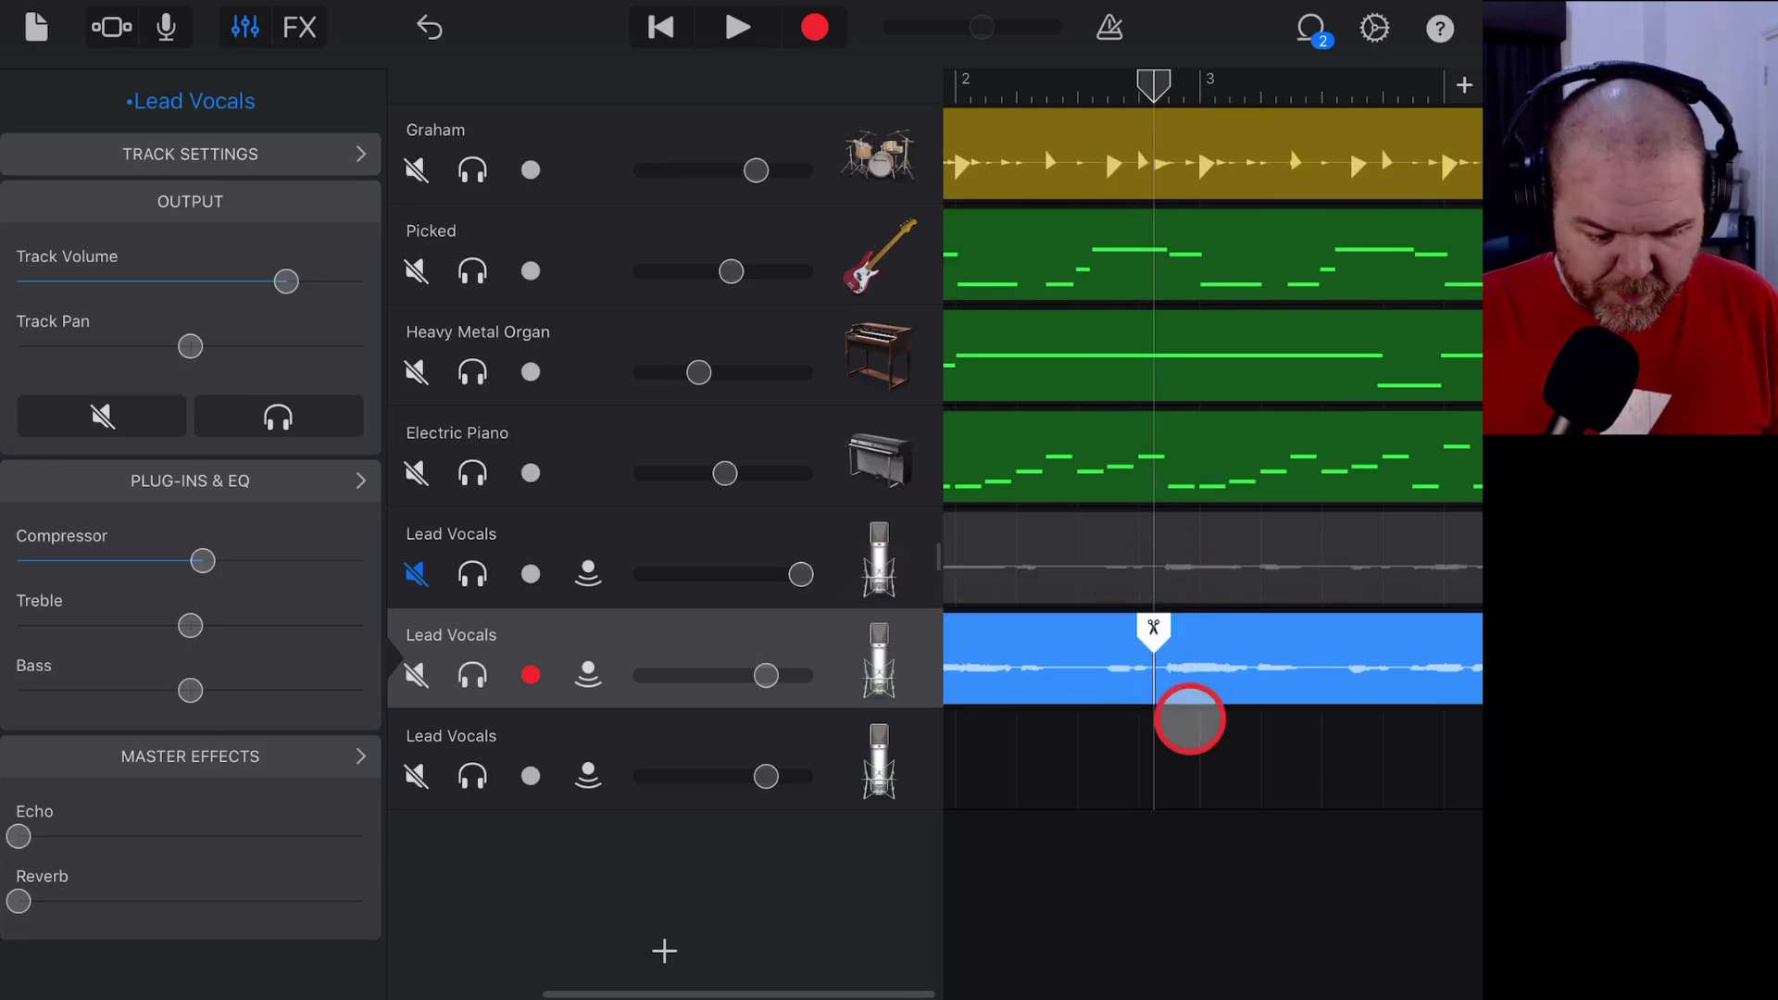
{"action": "left_click_drag", "start_coordinate": [1153, 627], "coordinate": [1151, 726]}
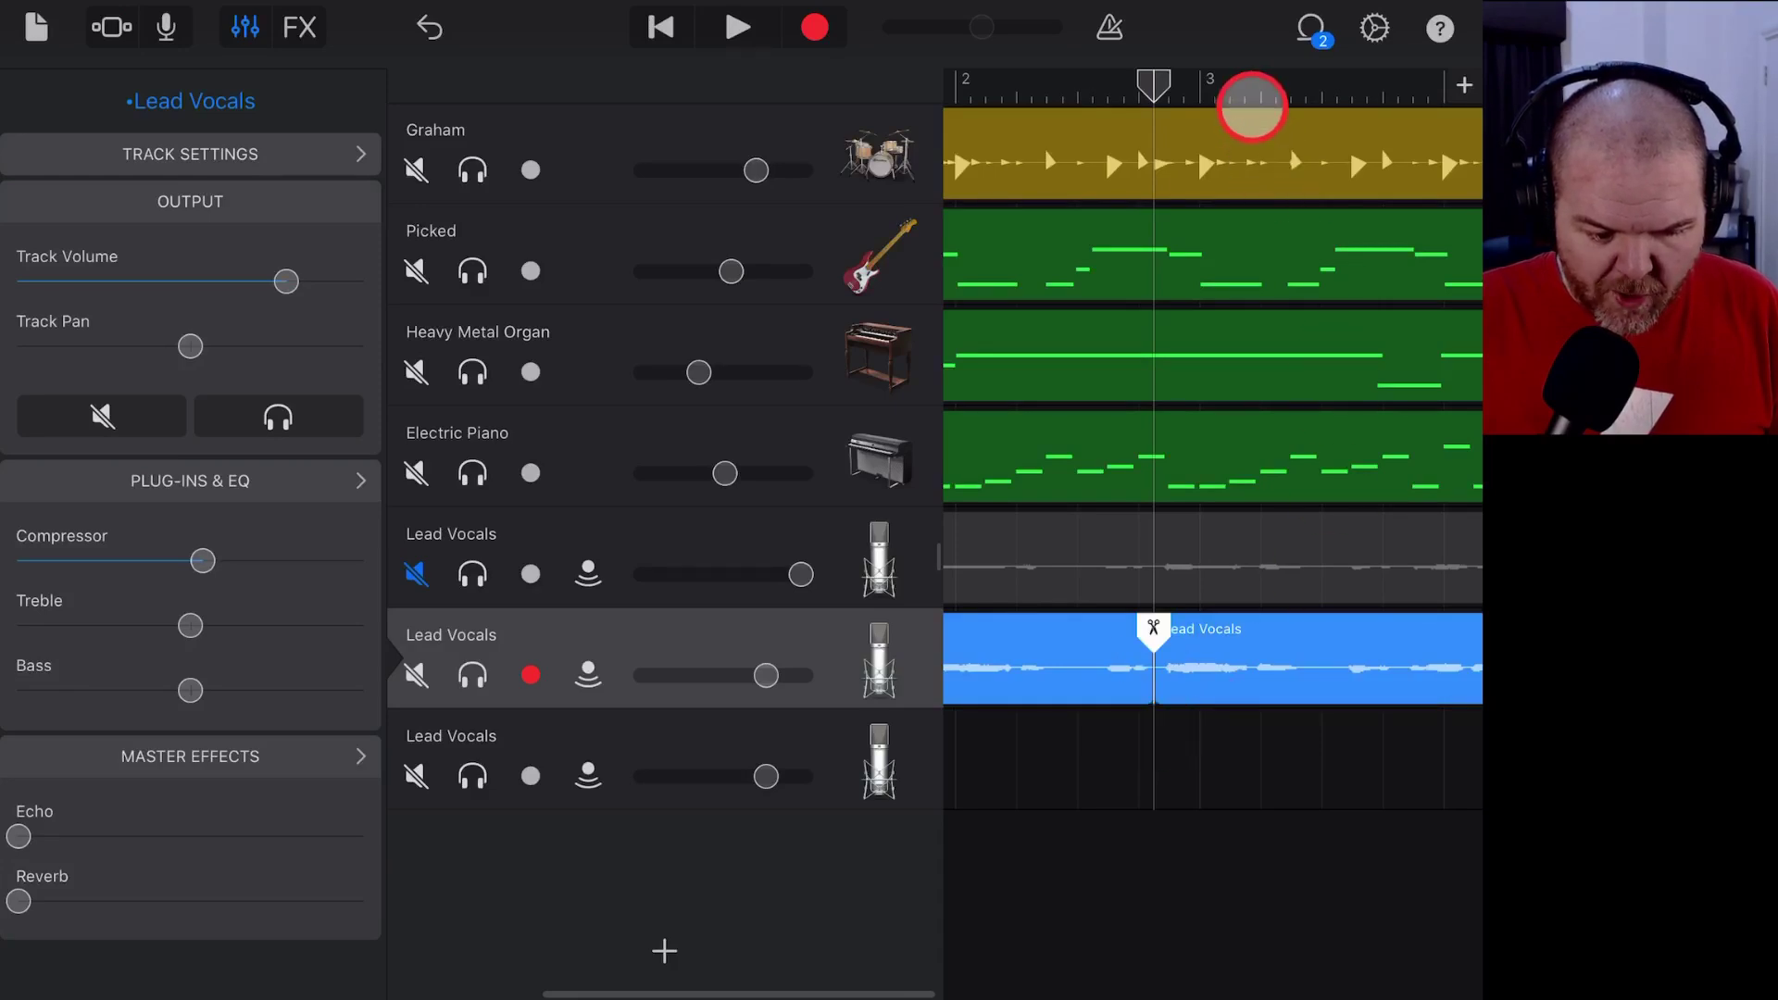
- Move the playhead slightly past bar 3 and select the region right of the cut
{"action": "left_click_drag", "start_coordinate": [1252, 106], "coordinate": [1229, 88]}
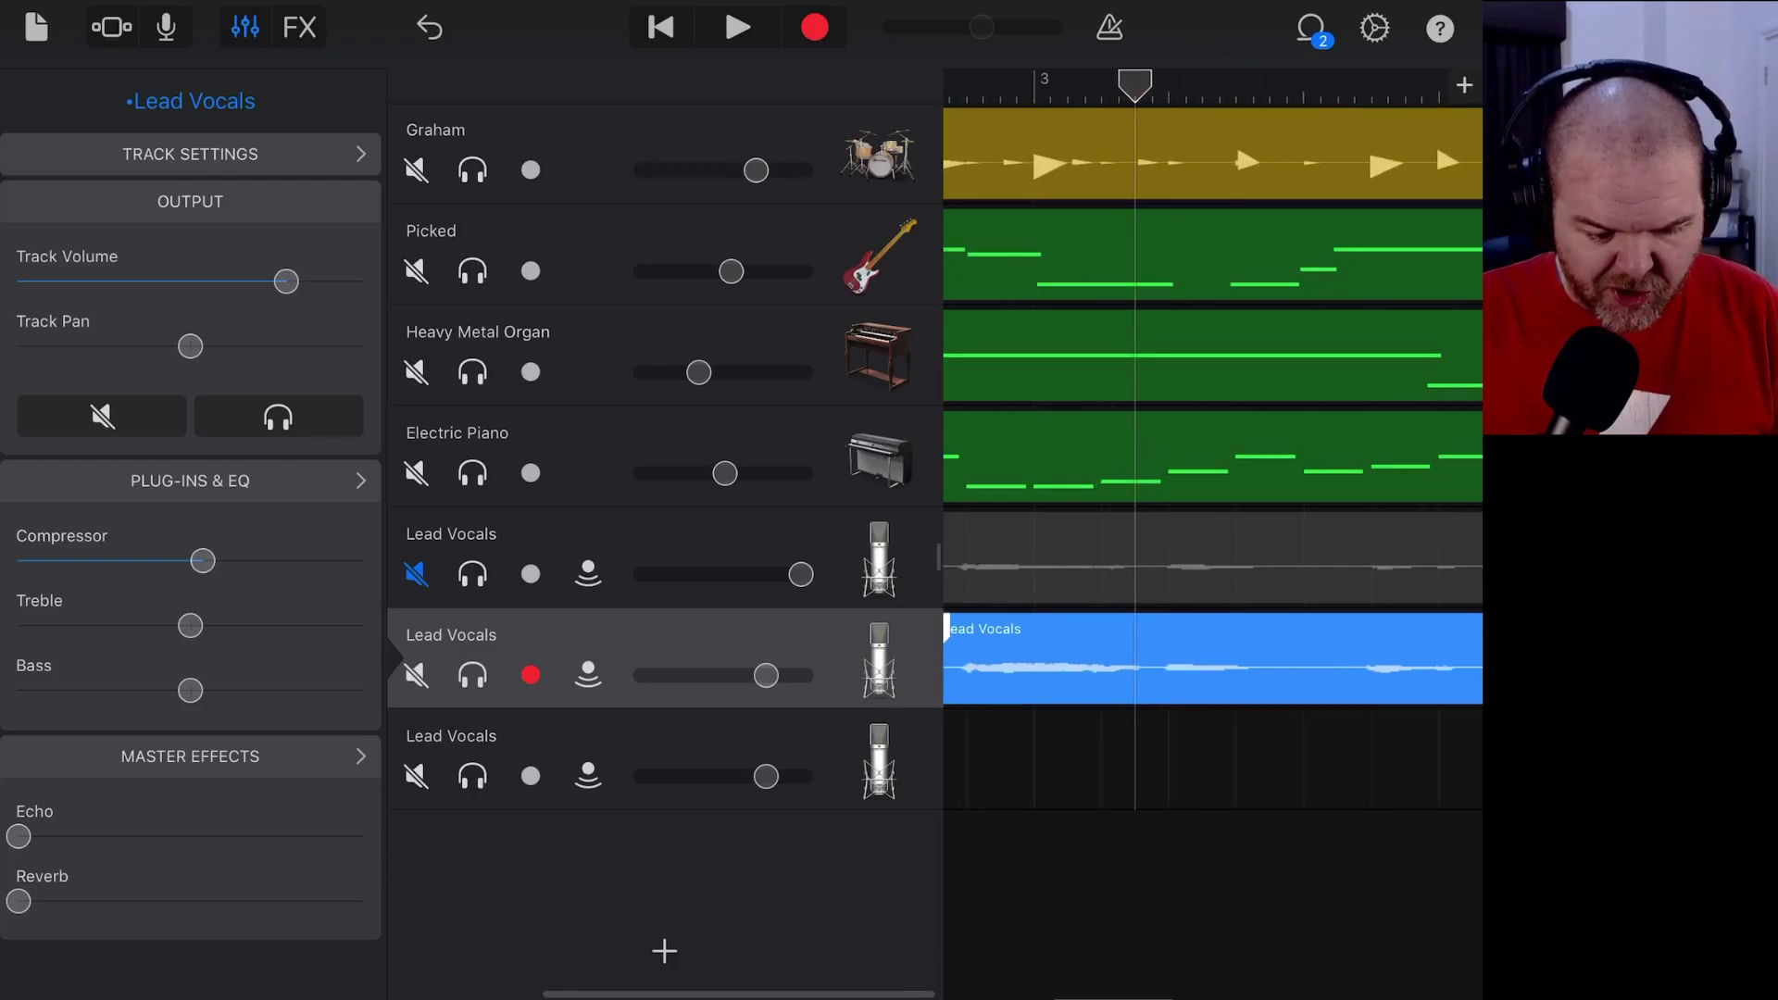
{"action": "left_click_drag", "start_coordinate": [1229, 201], "coordinate": [1263, 201]}
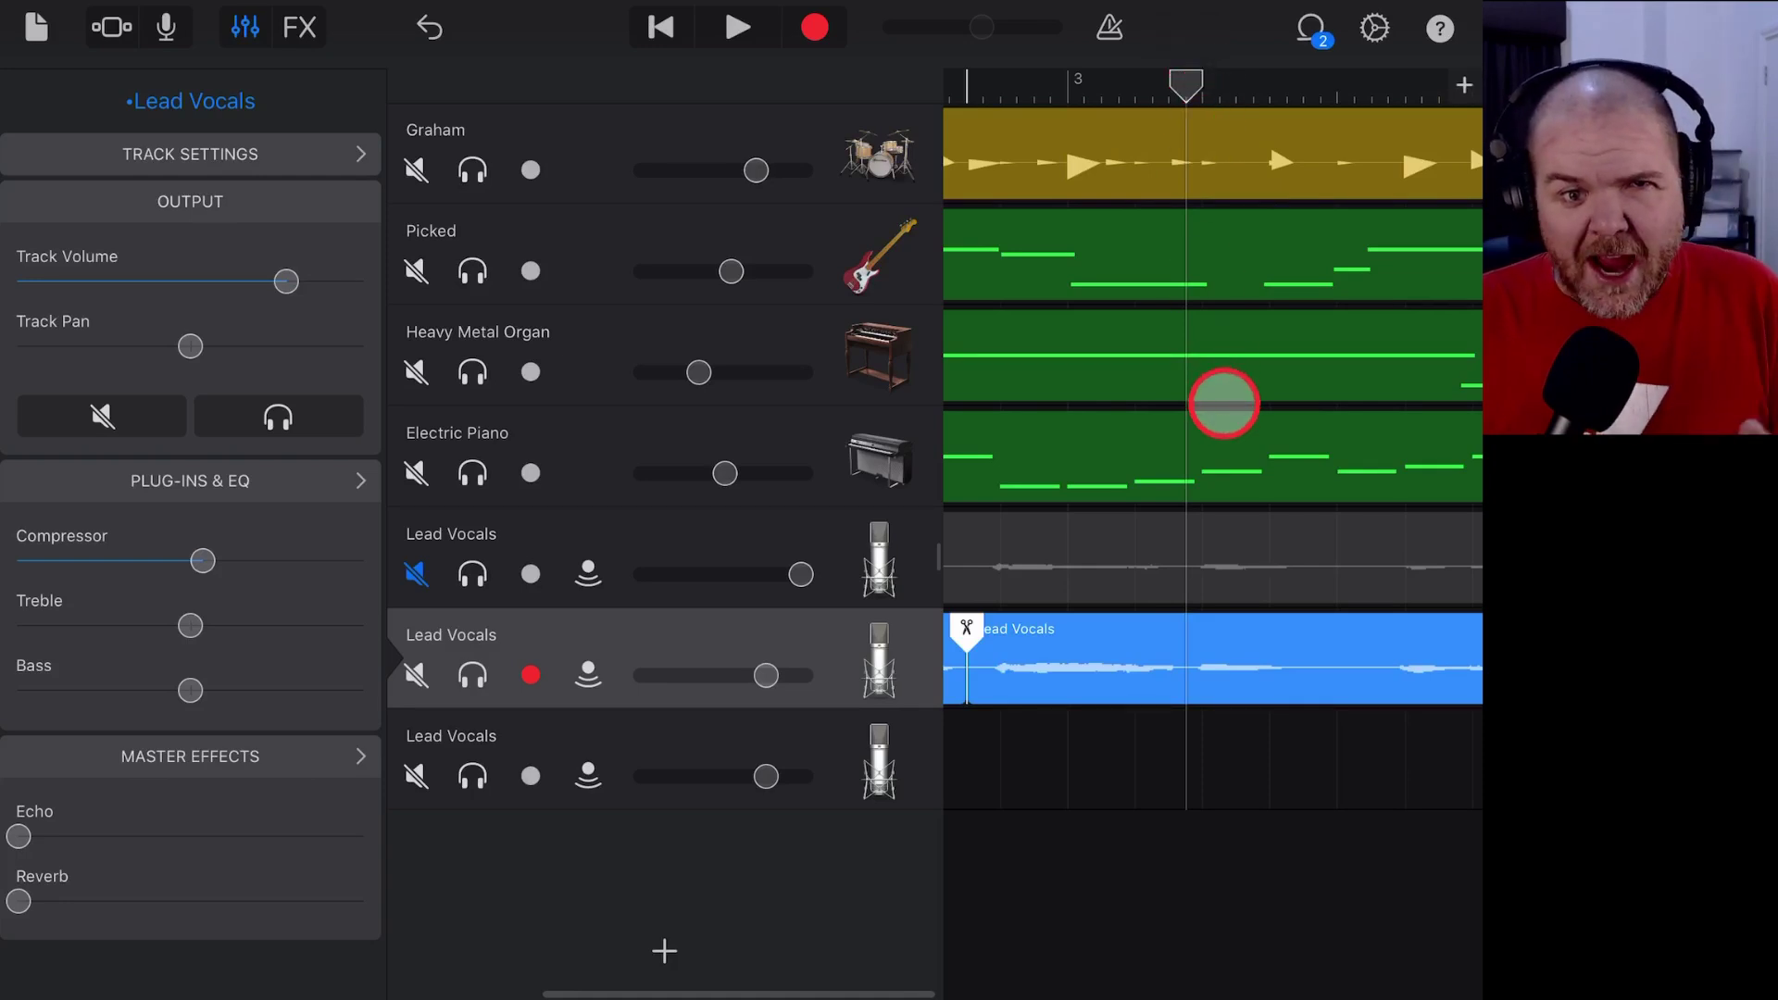
{"action": "left_click", "coordinate": [1218, 663]}
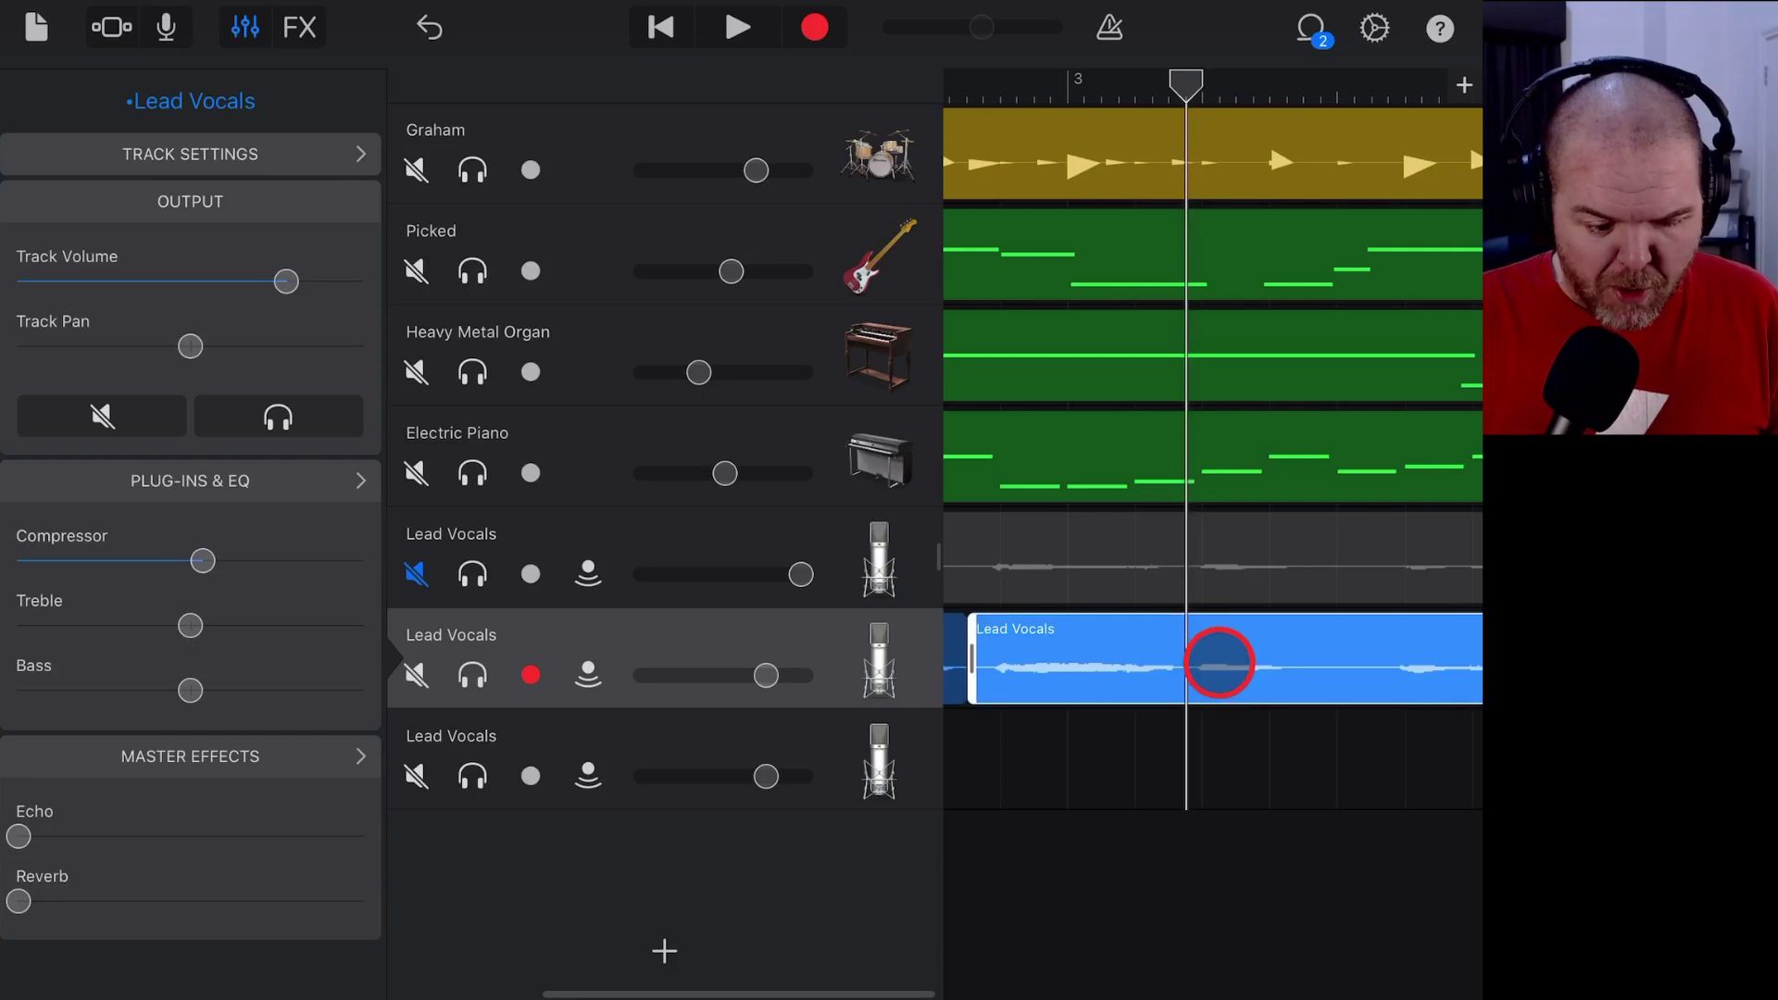
- Split the region just past bar 3 and drag the short phrase onto the third Lead Vocals track
{"action": "left_click", "coordinate": [1219, 571]}
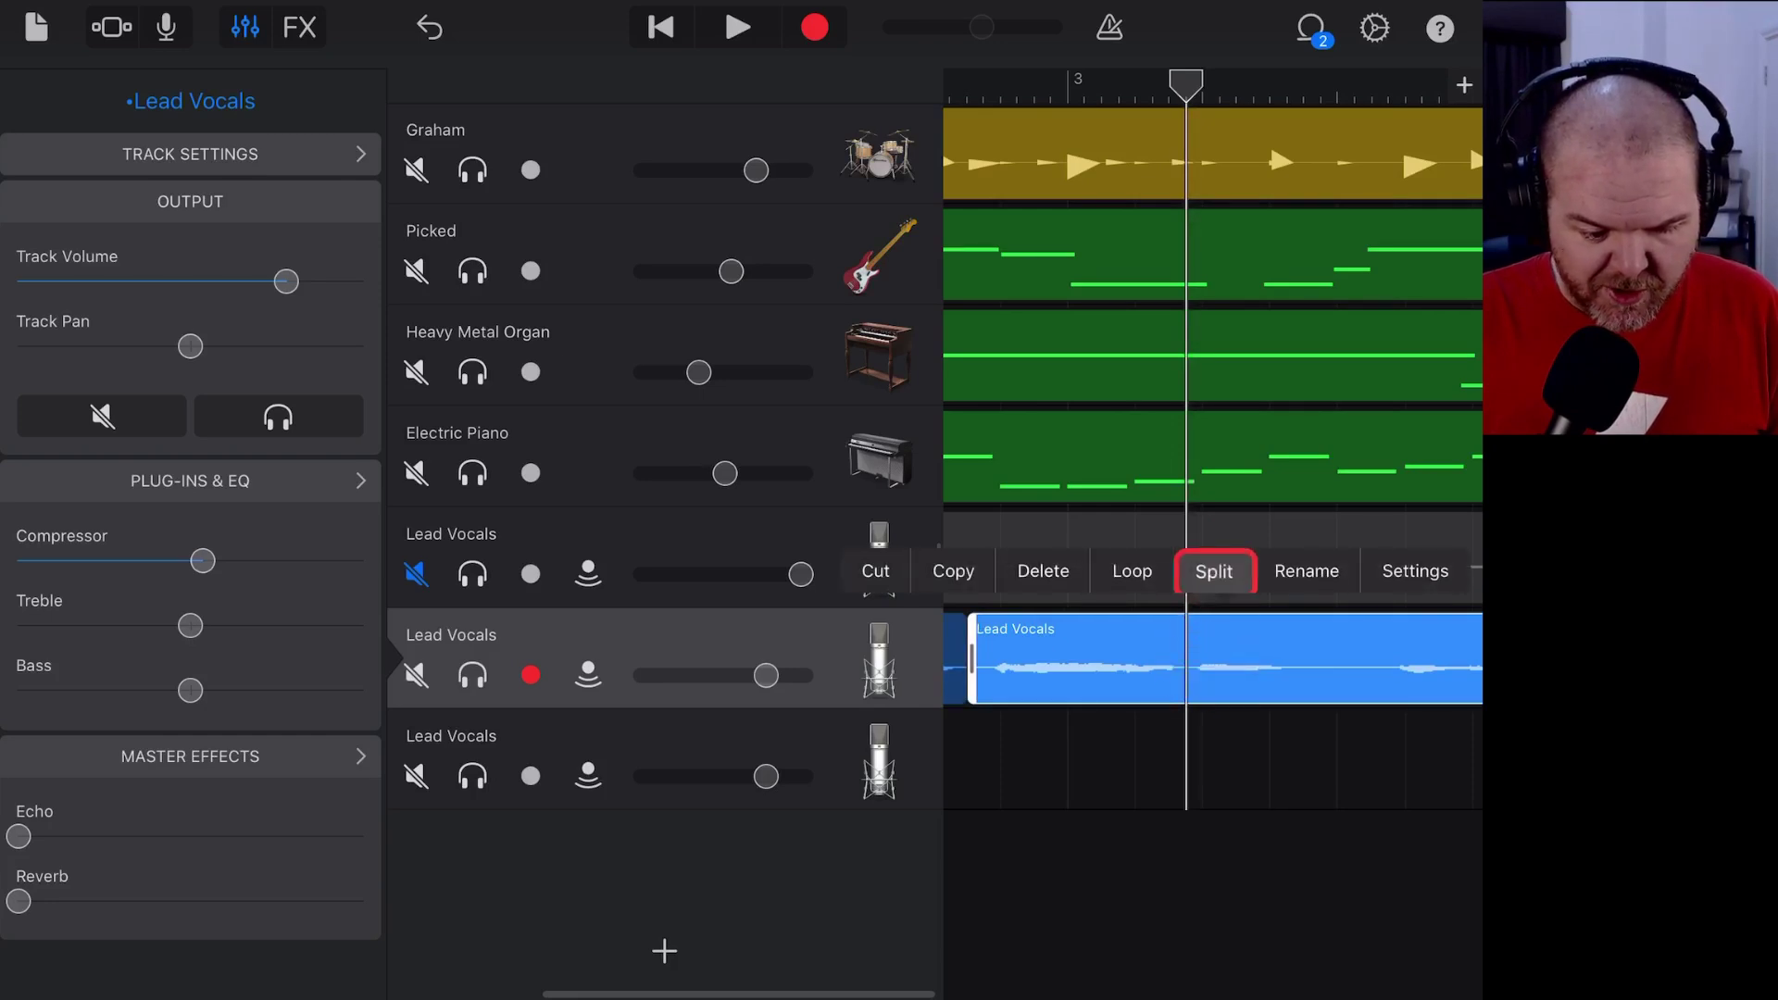
{"action": "left_click_drag", "start_coordinate": [1189, 639], "coordinate": [1191, 741]}
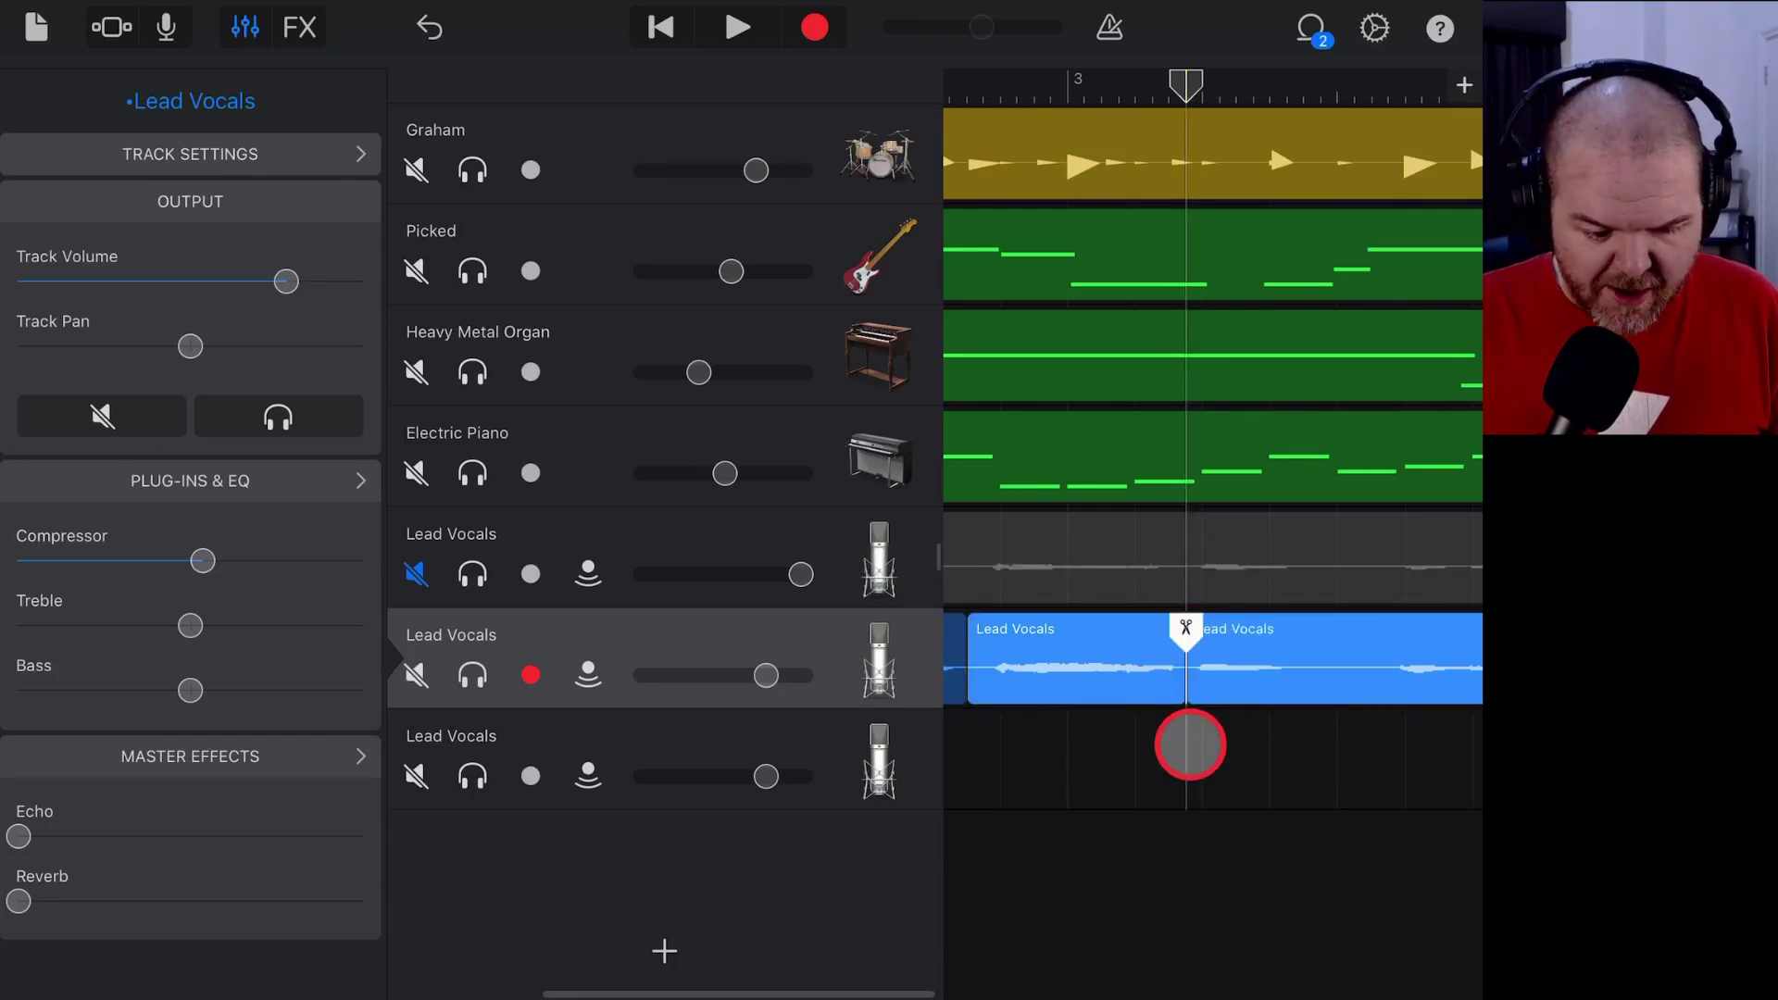
{"action": "left_click", "coordinate": [1072, 660]}
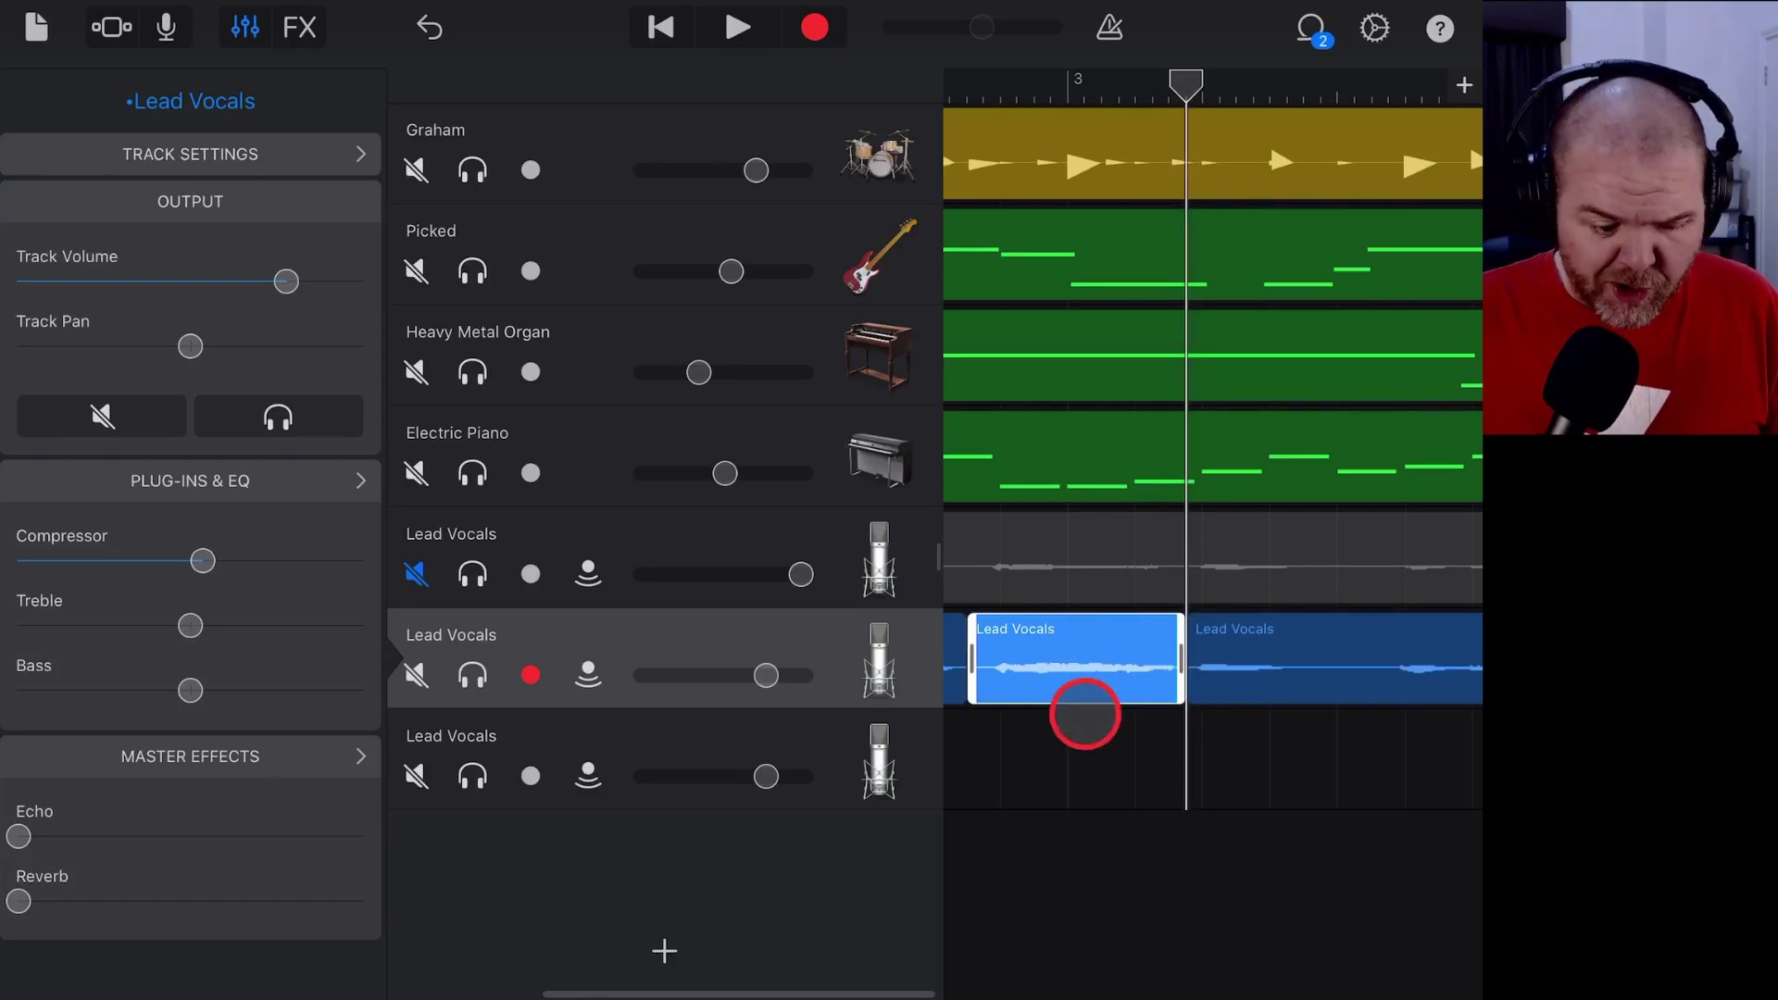
{"action": "left_click_drag", "start_coordinate": [1057, 661], "coordinate": [1061, 732]}
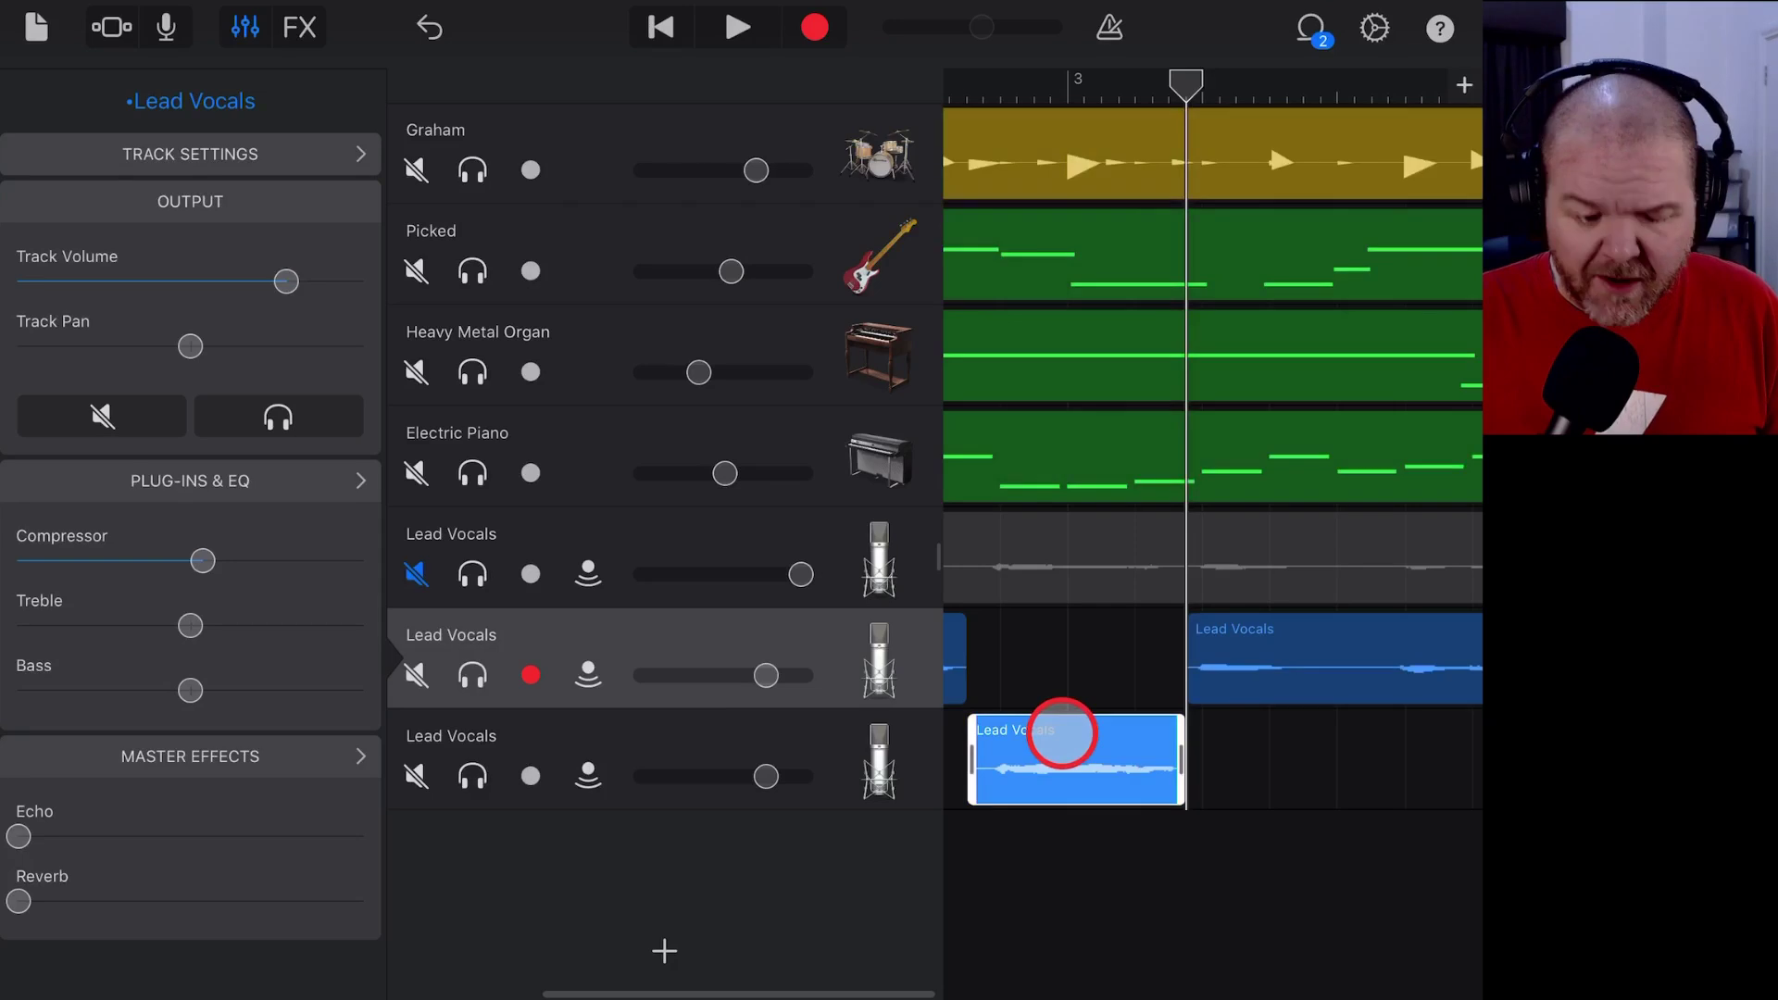
{"action": "scroll", "coordinate": [1057, 658], "scroll_direction": "left", "scroll_amount": 3}
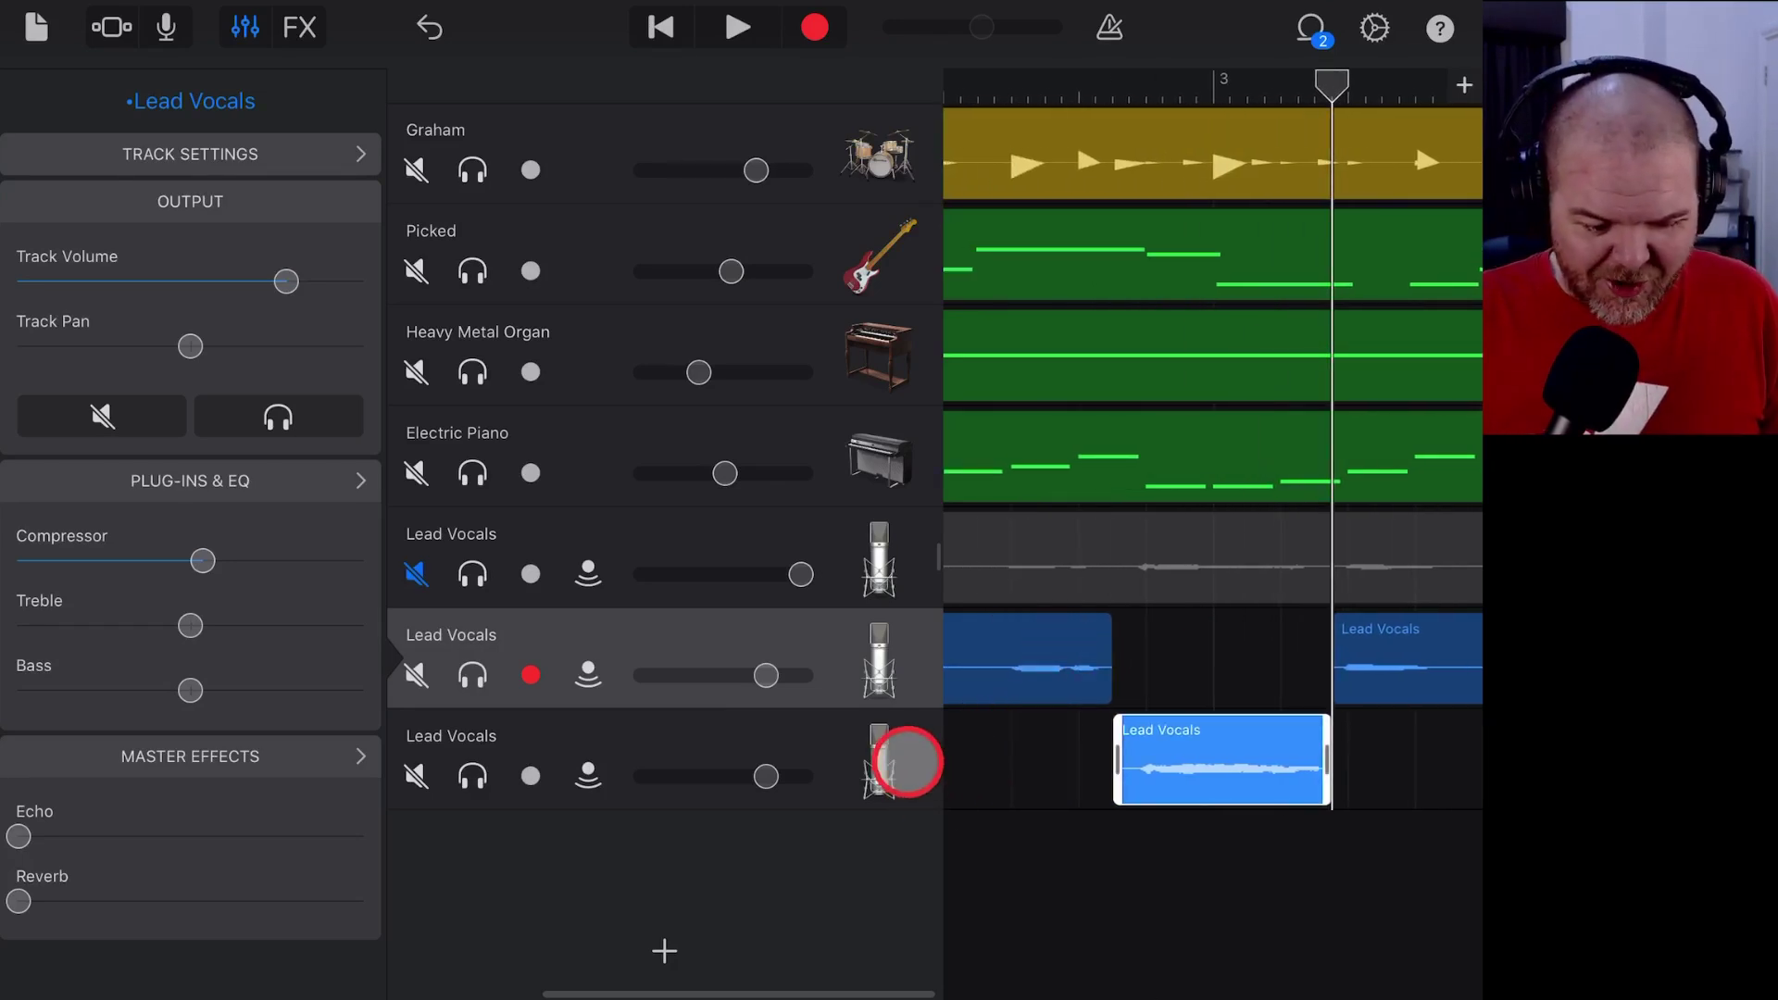
- Turn the bottom Lead Vocals track's Pitch Control just past halfway in its recorder settings
{"action": "left_click", "coordinate": [890, 767]}
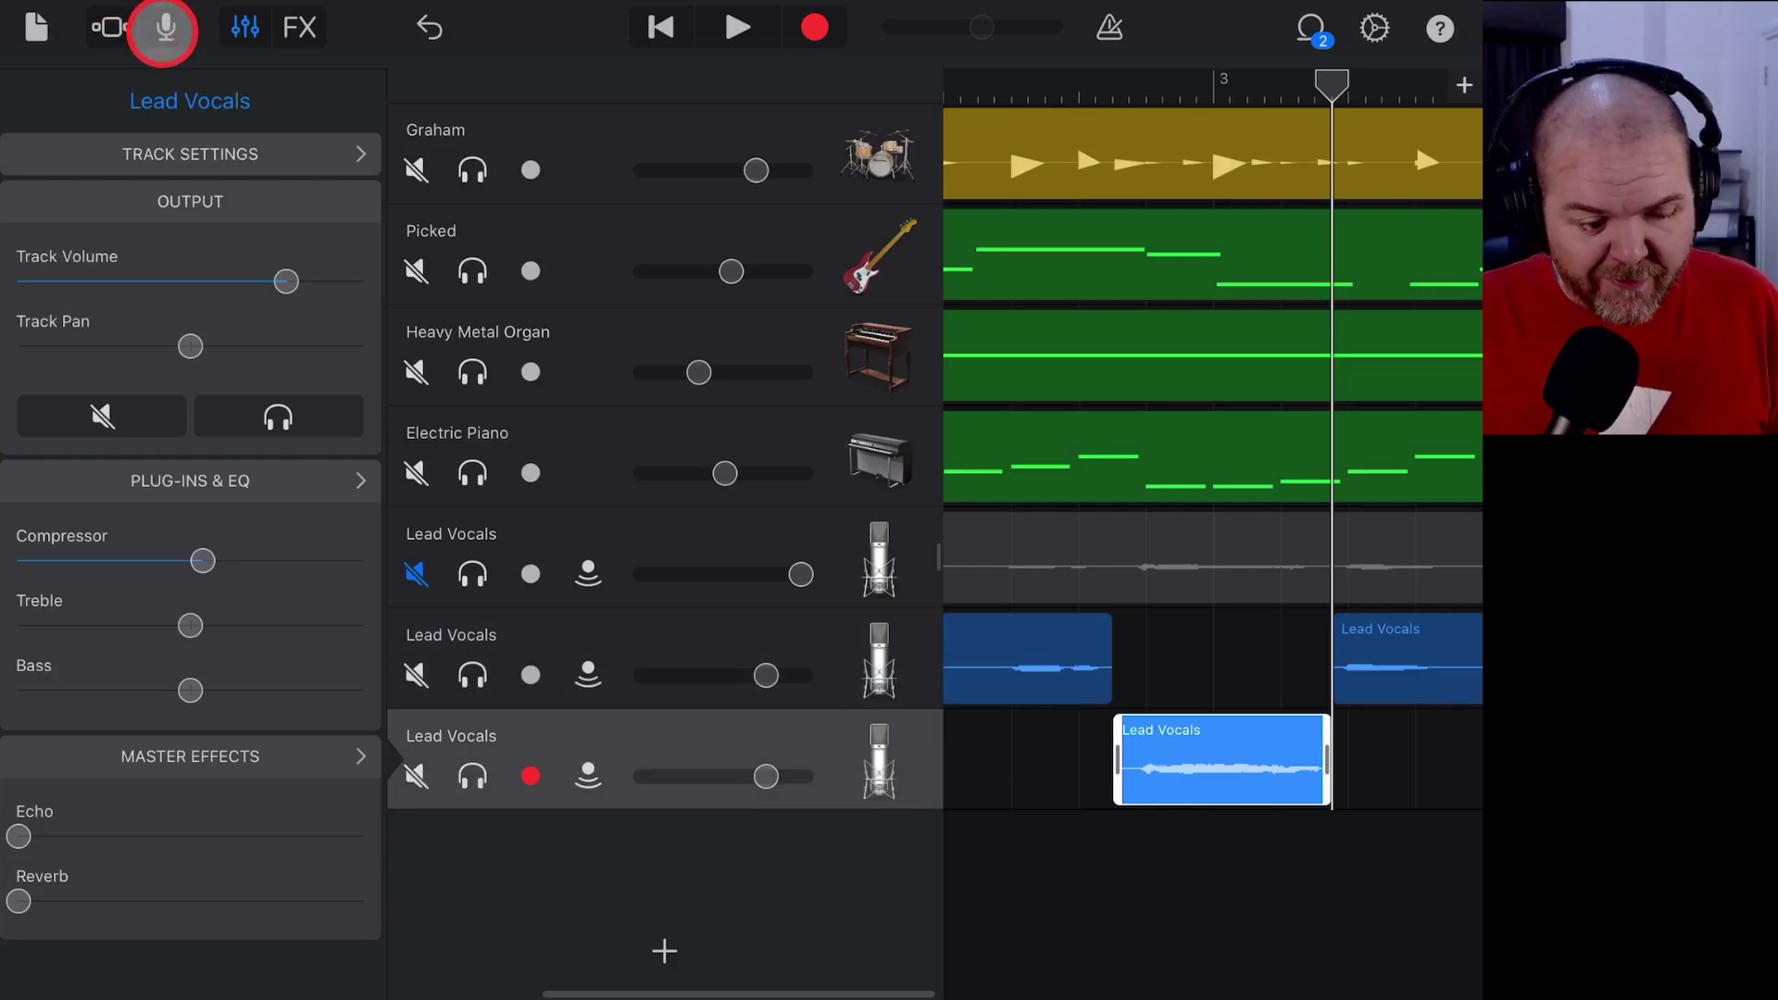
{"action": "left_click", "coordinate": [165, 28]}
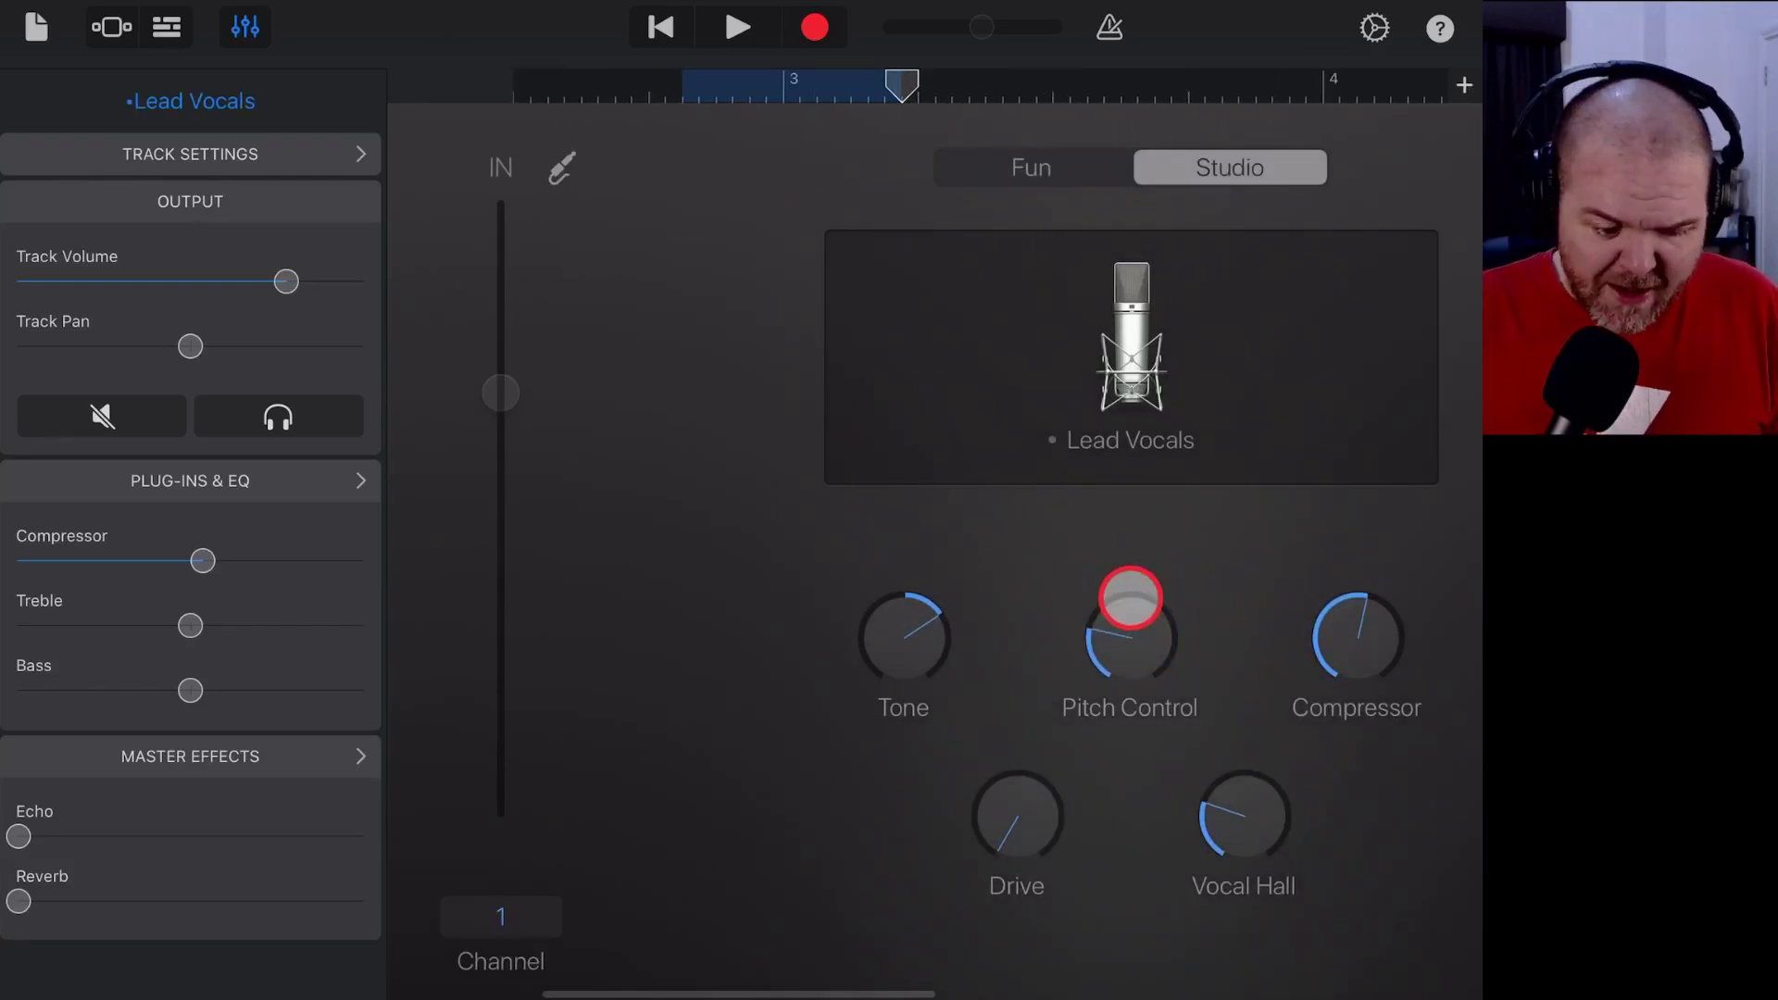
{"action": "left_click_drag", "start_coordinate": [1130, 597], "coordinate": [1136, 553]}
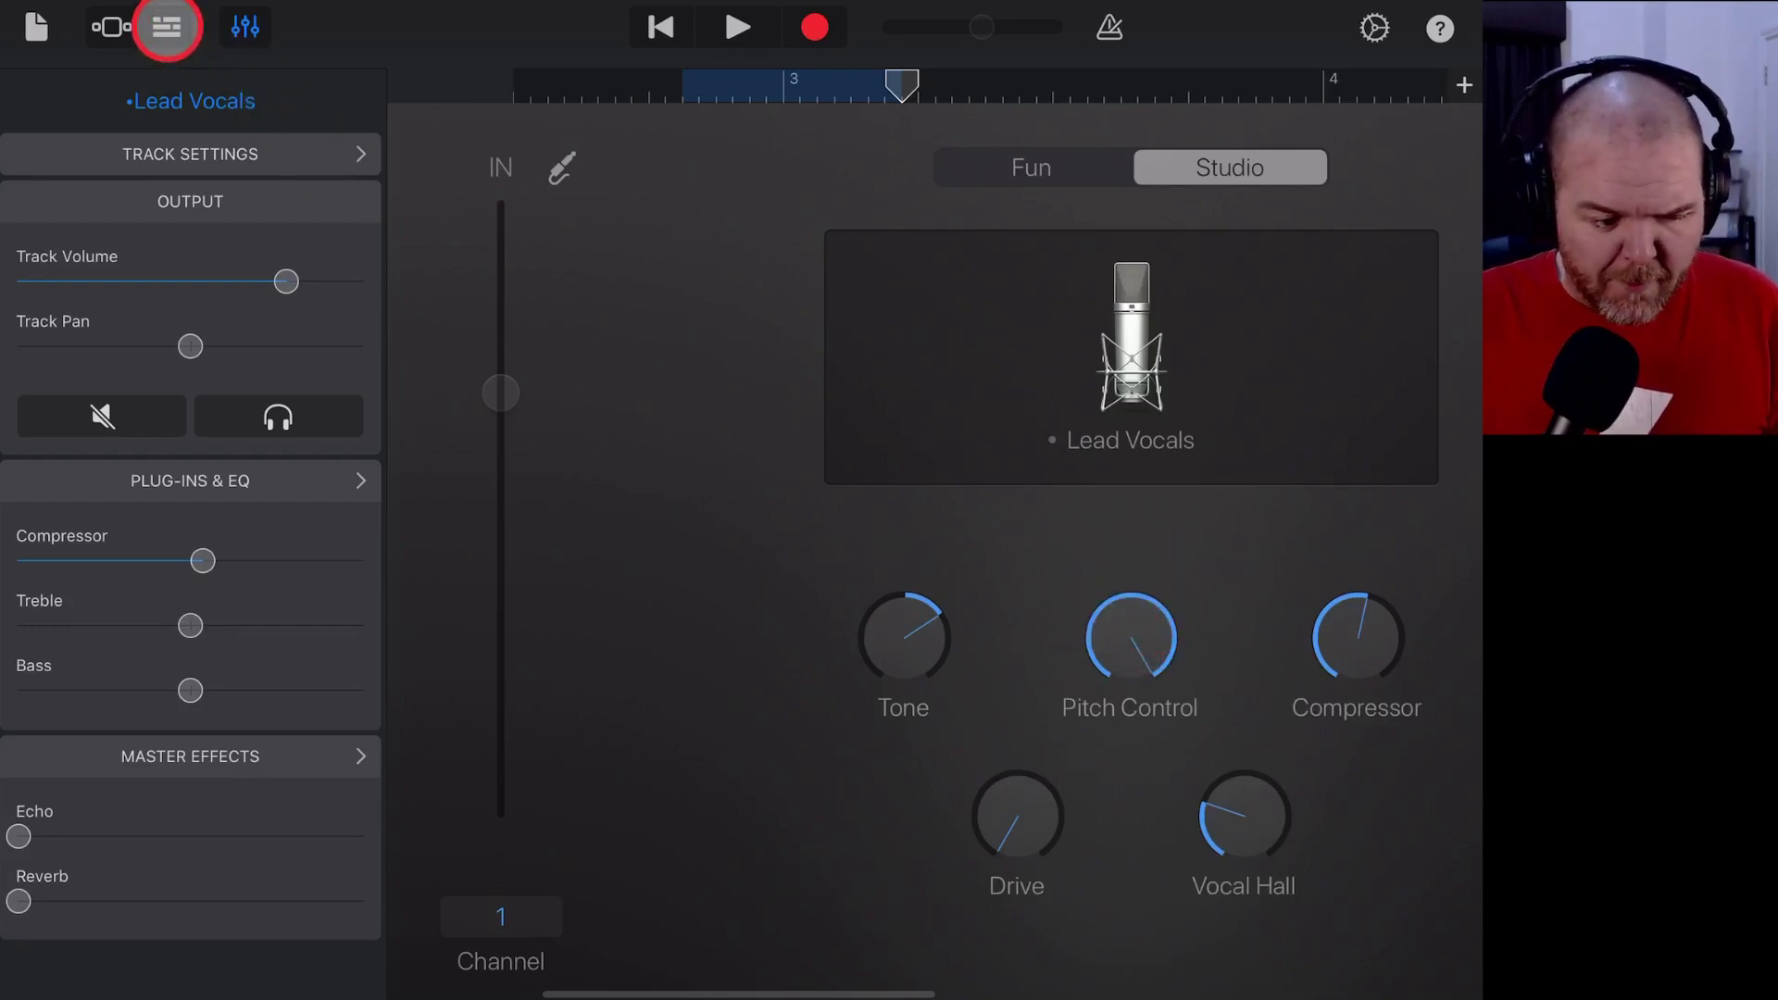
{"action": "left_click", "coordinate": [167, 26]}
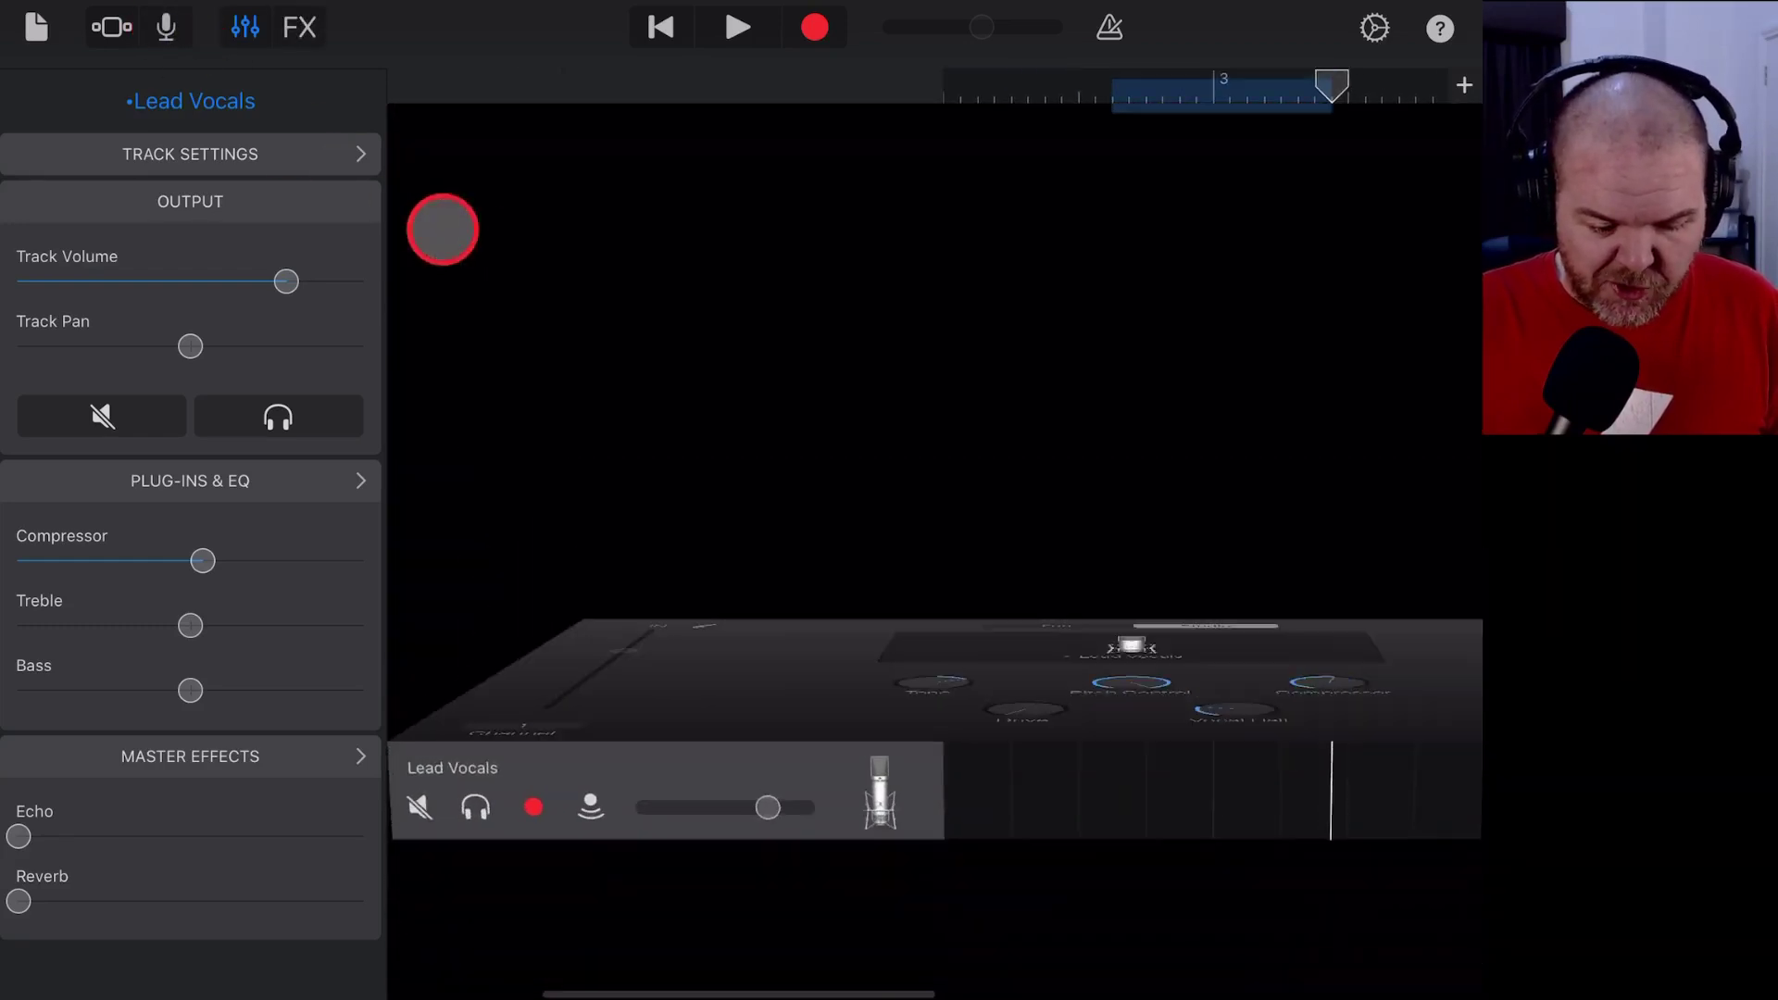
- Rewind to the song start and play through the moved word on the bottom track, then stop
{"action": "scroll", "coordinate": [1004, 508], "scroll_direction": "down", "scroll_amount": 5}
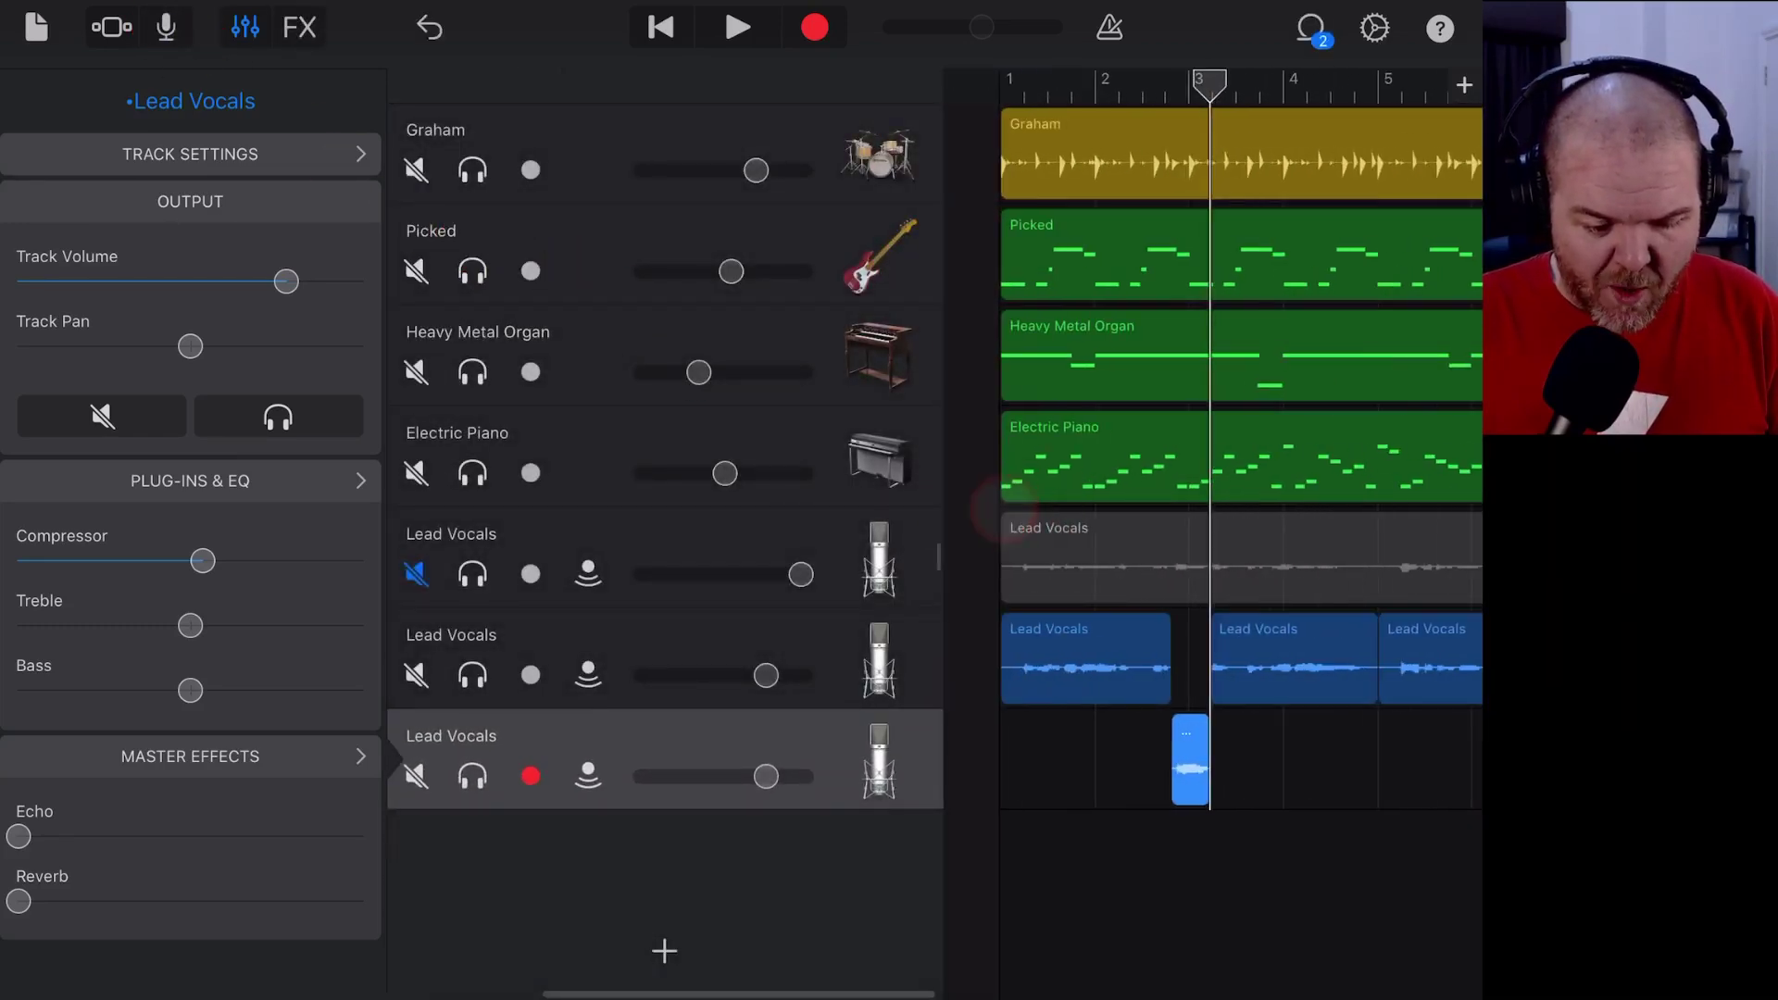
{"action": "left_click", "coordinate": [660, 27]}
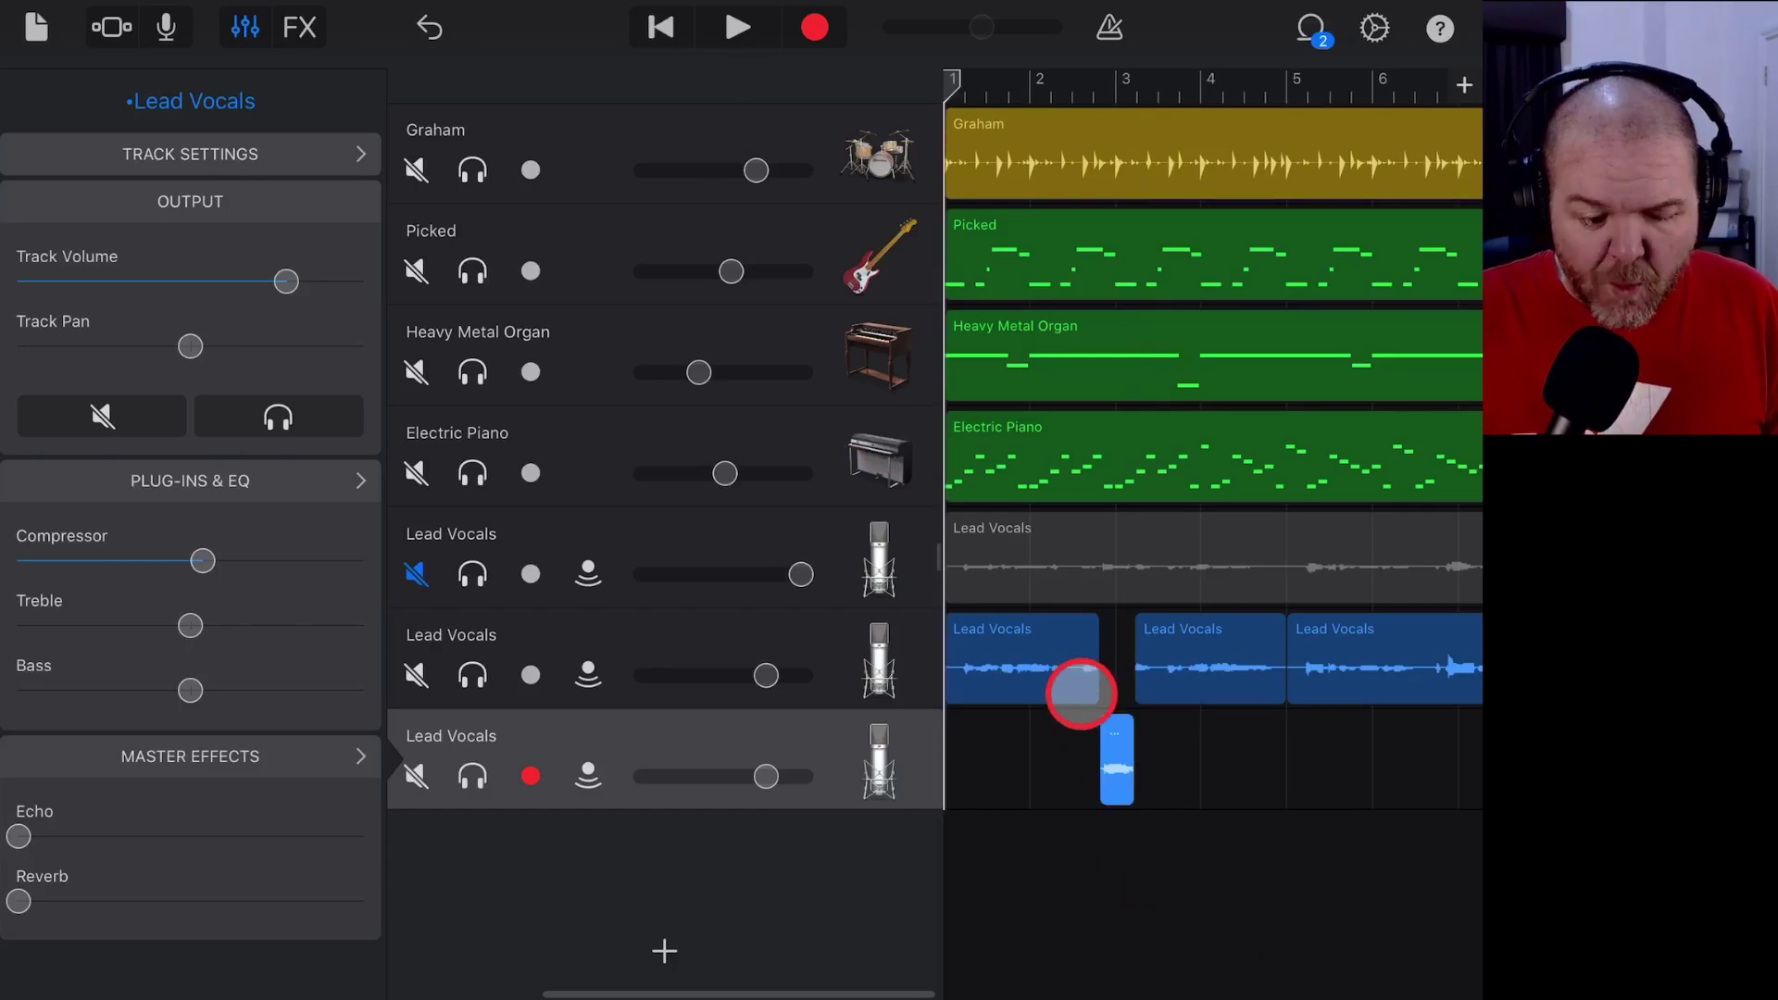
{"action": "left_click", "coordinate": [878, 663]}
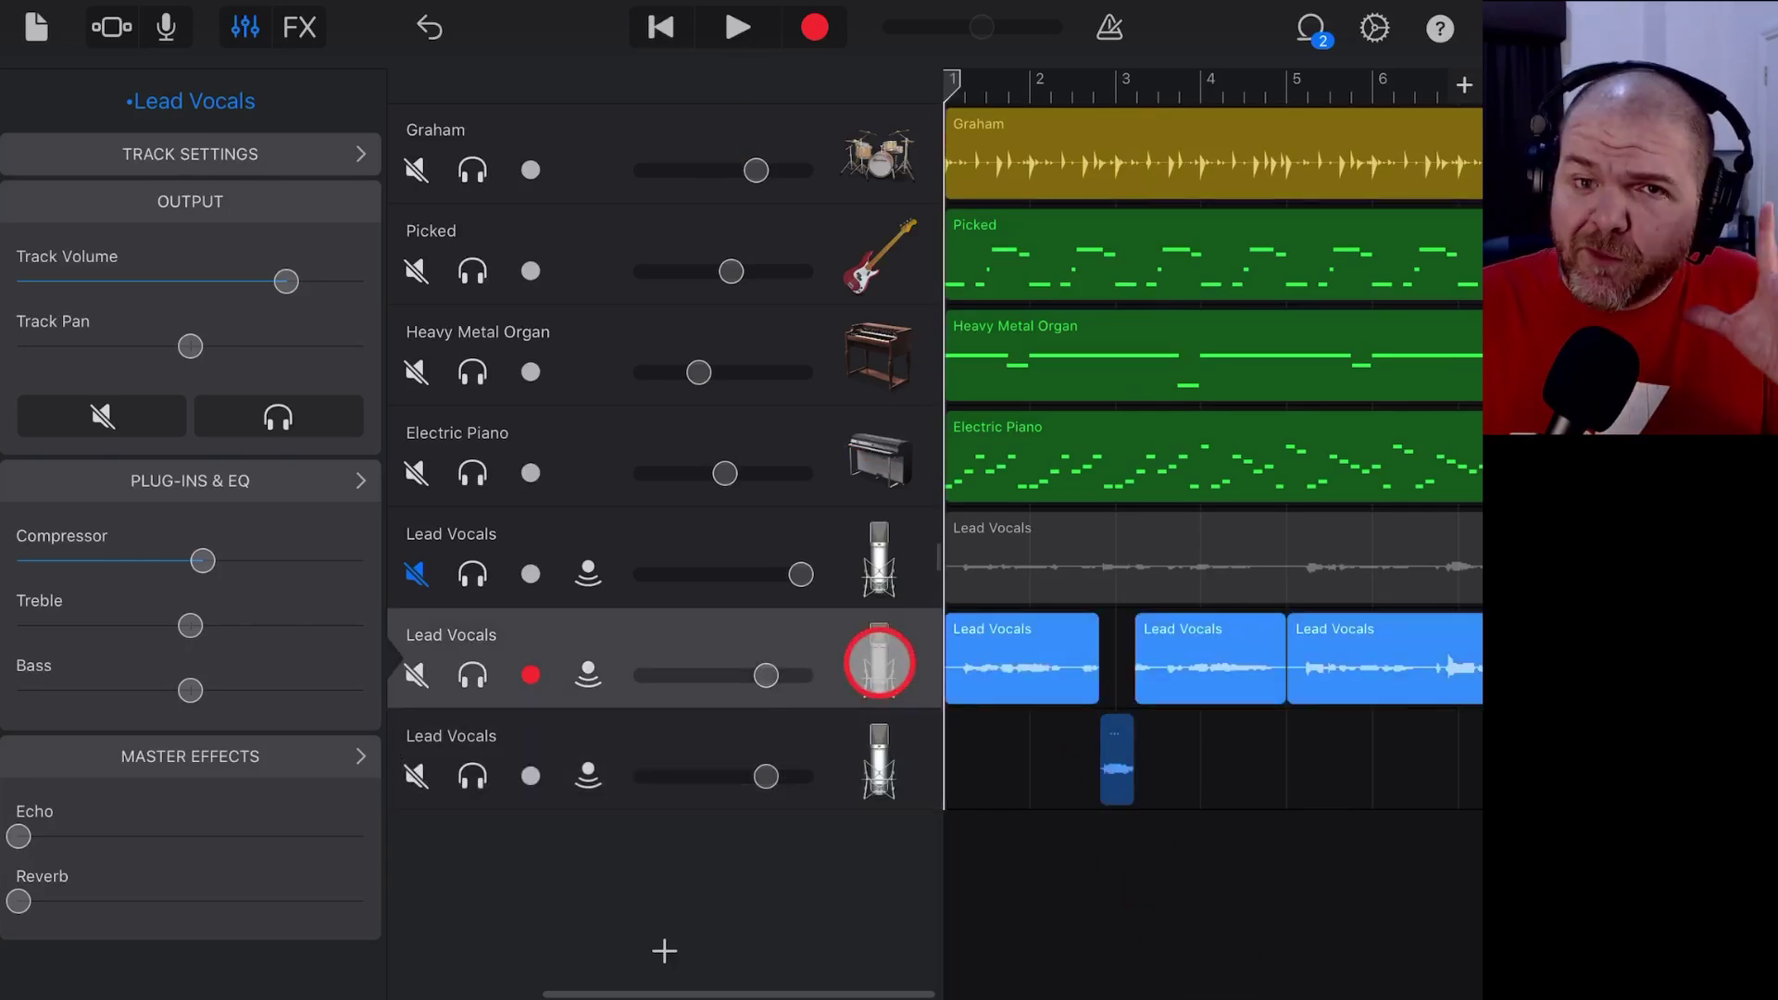
{"action": "left_click", "coordinate": [870, 754]}
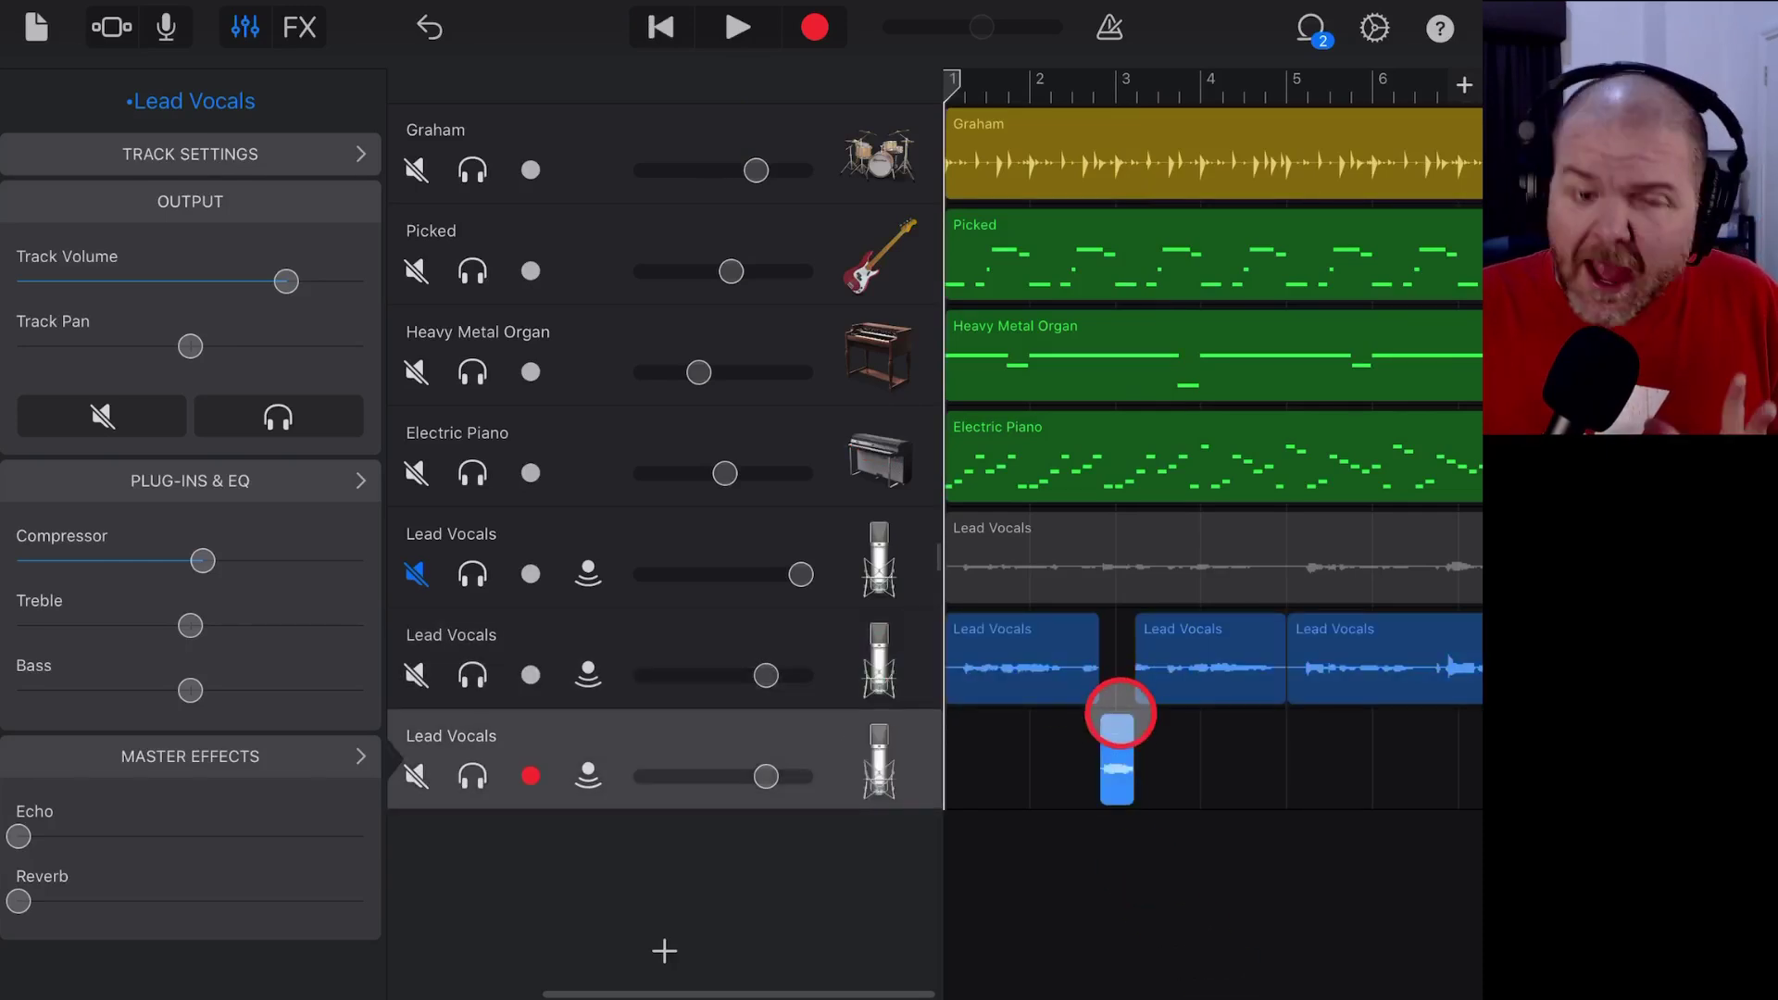
{"action": "left_click", "coordinate": [1183, 660]}
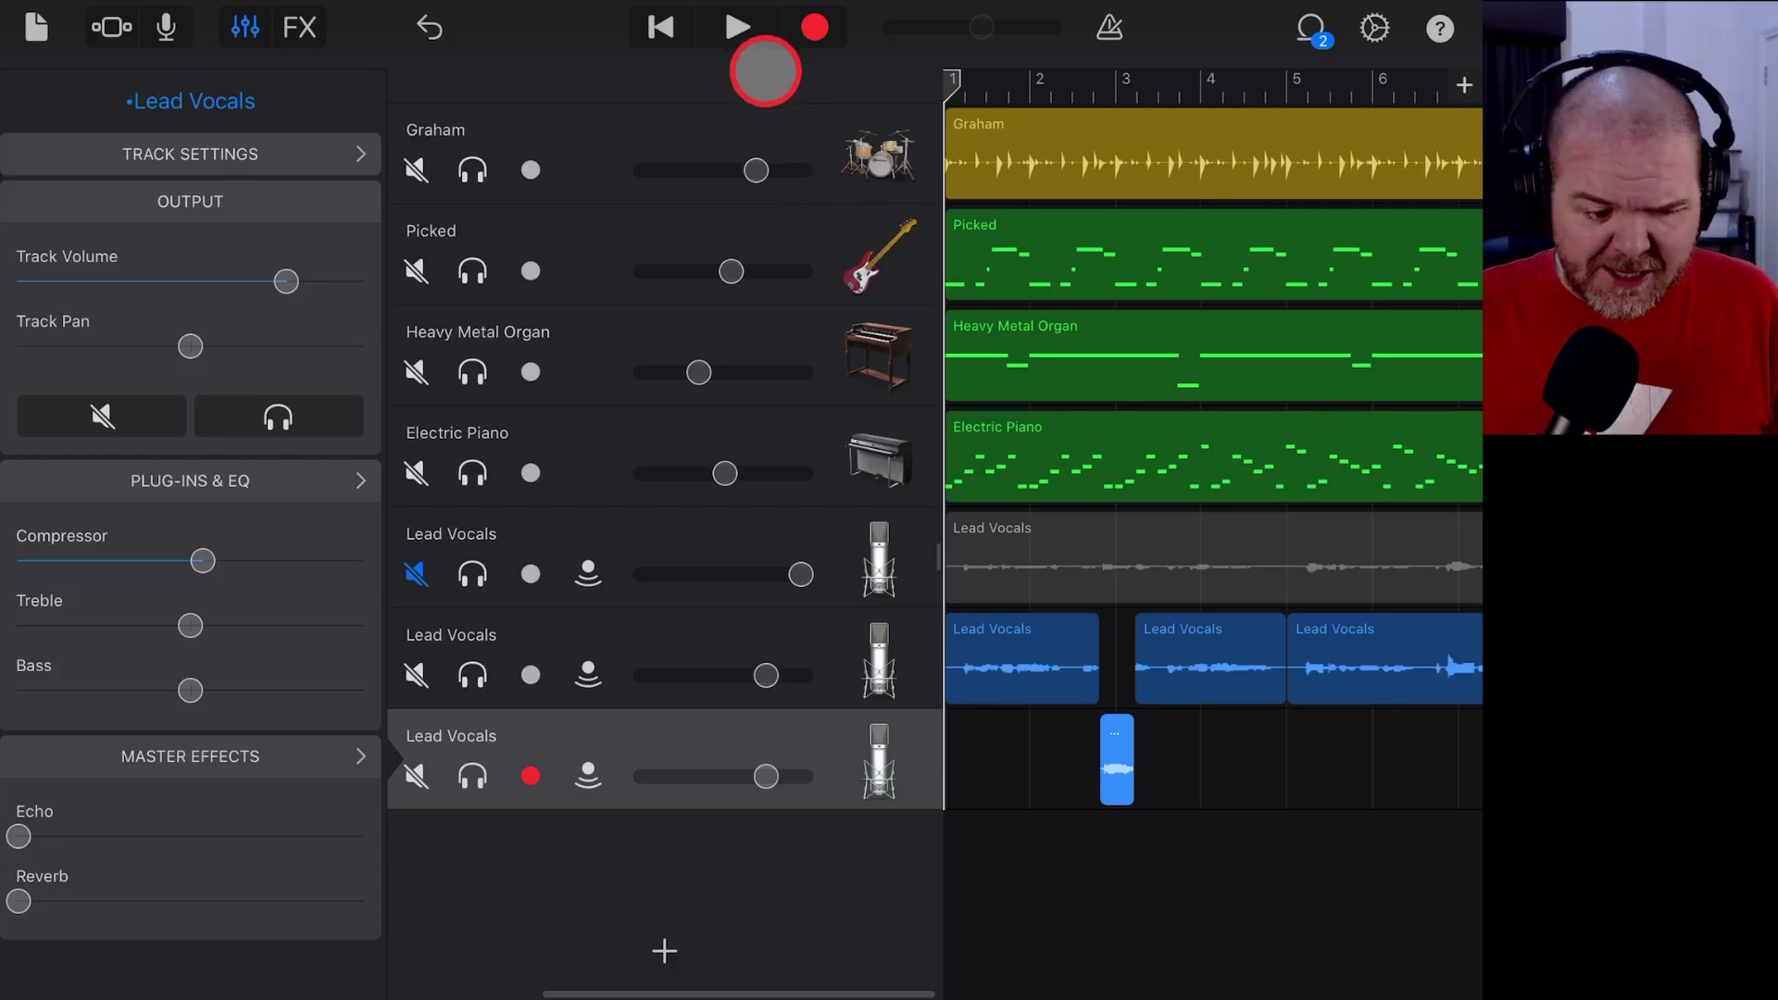
{"action": "left_click", "coordinate": [738, 28]}
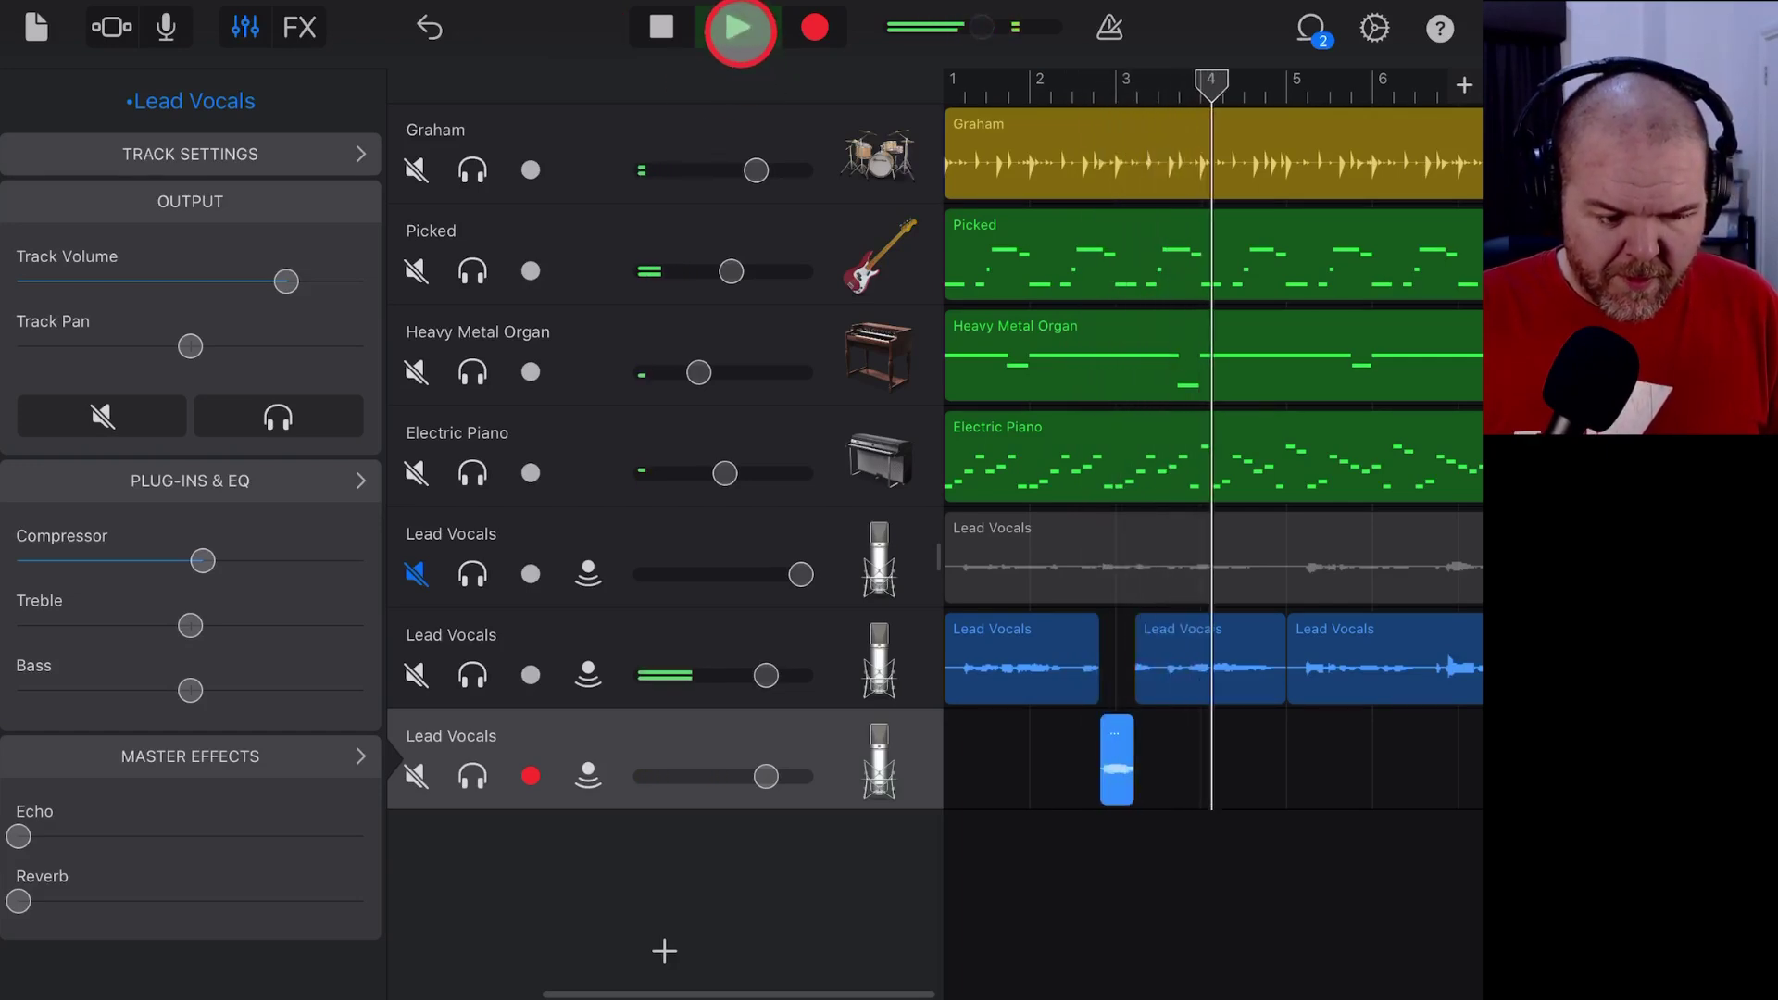
{"action": "left_click", "coordinate": [739, 29]}
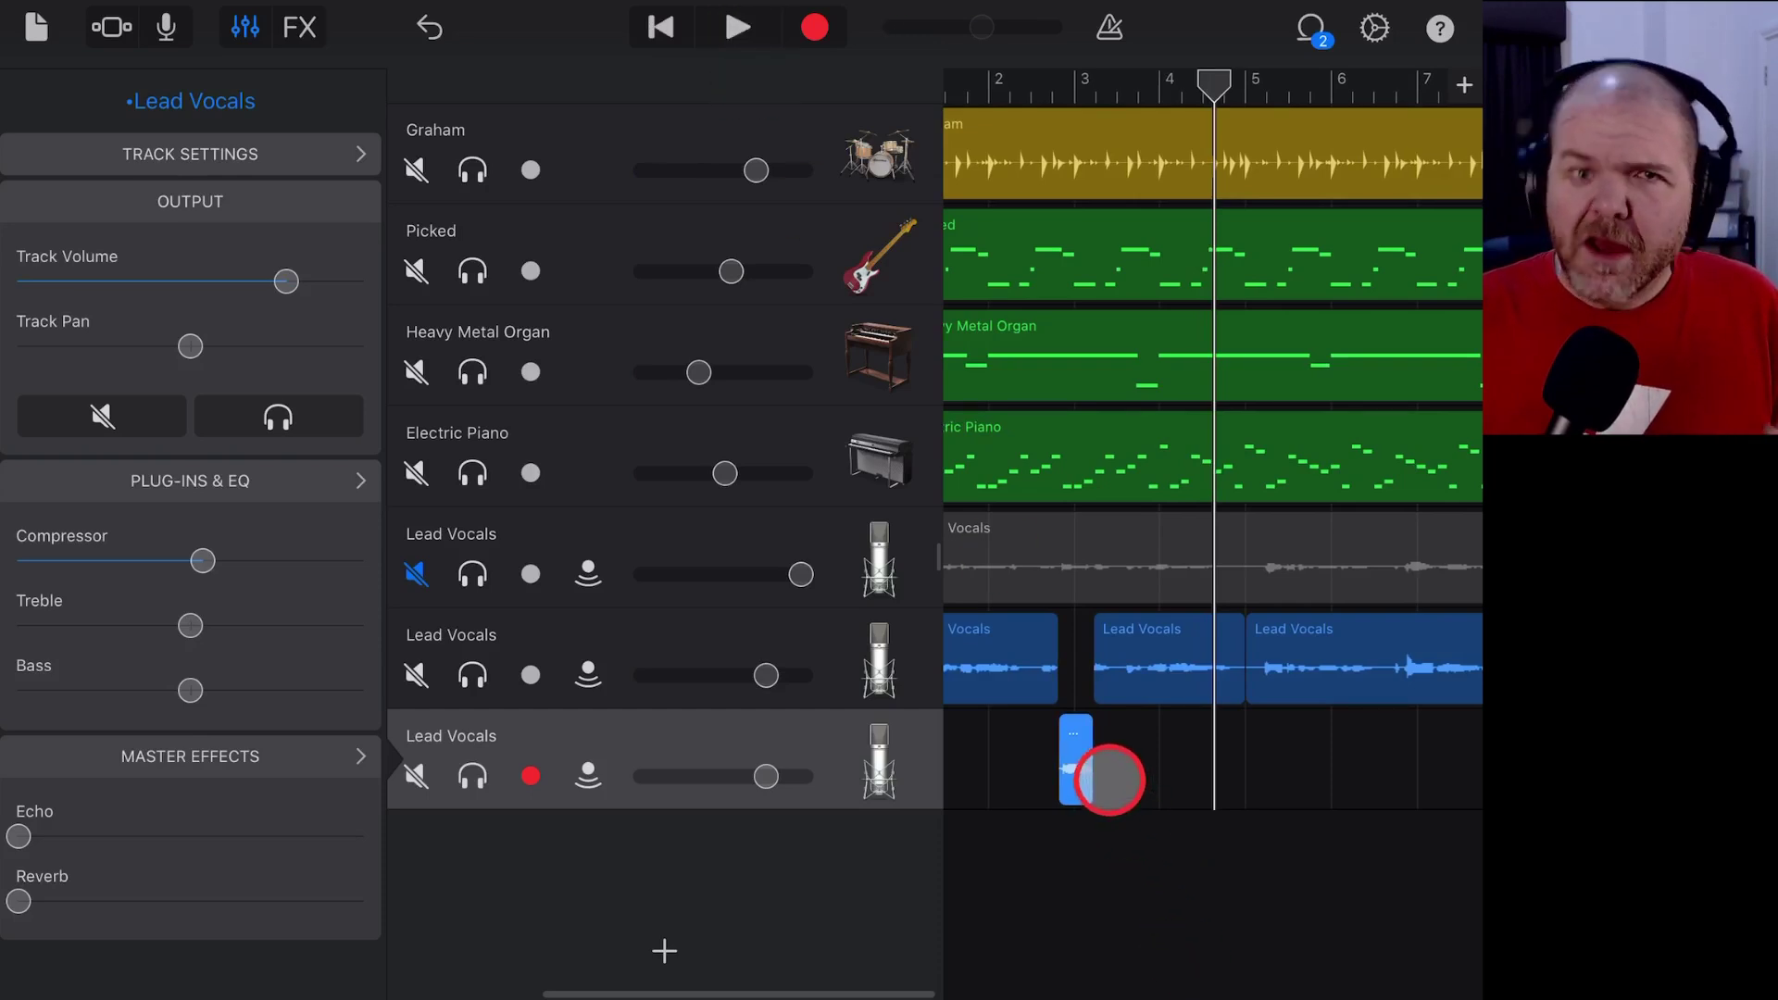
- Bring the next vocal phrase into view and set the playhead at 3.2
{"action": "scroll", "coordinate": [1097, 741], "scroll_direction": "up", "scroll_amount": 5}
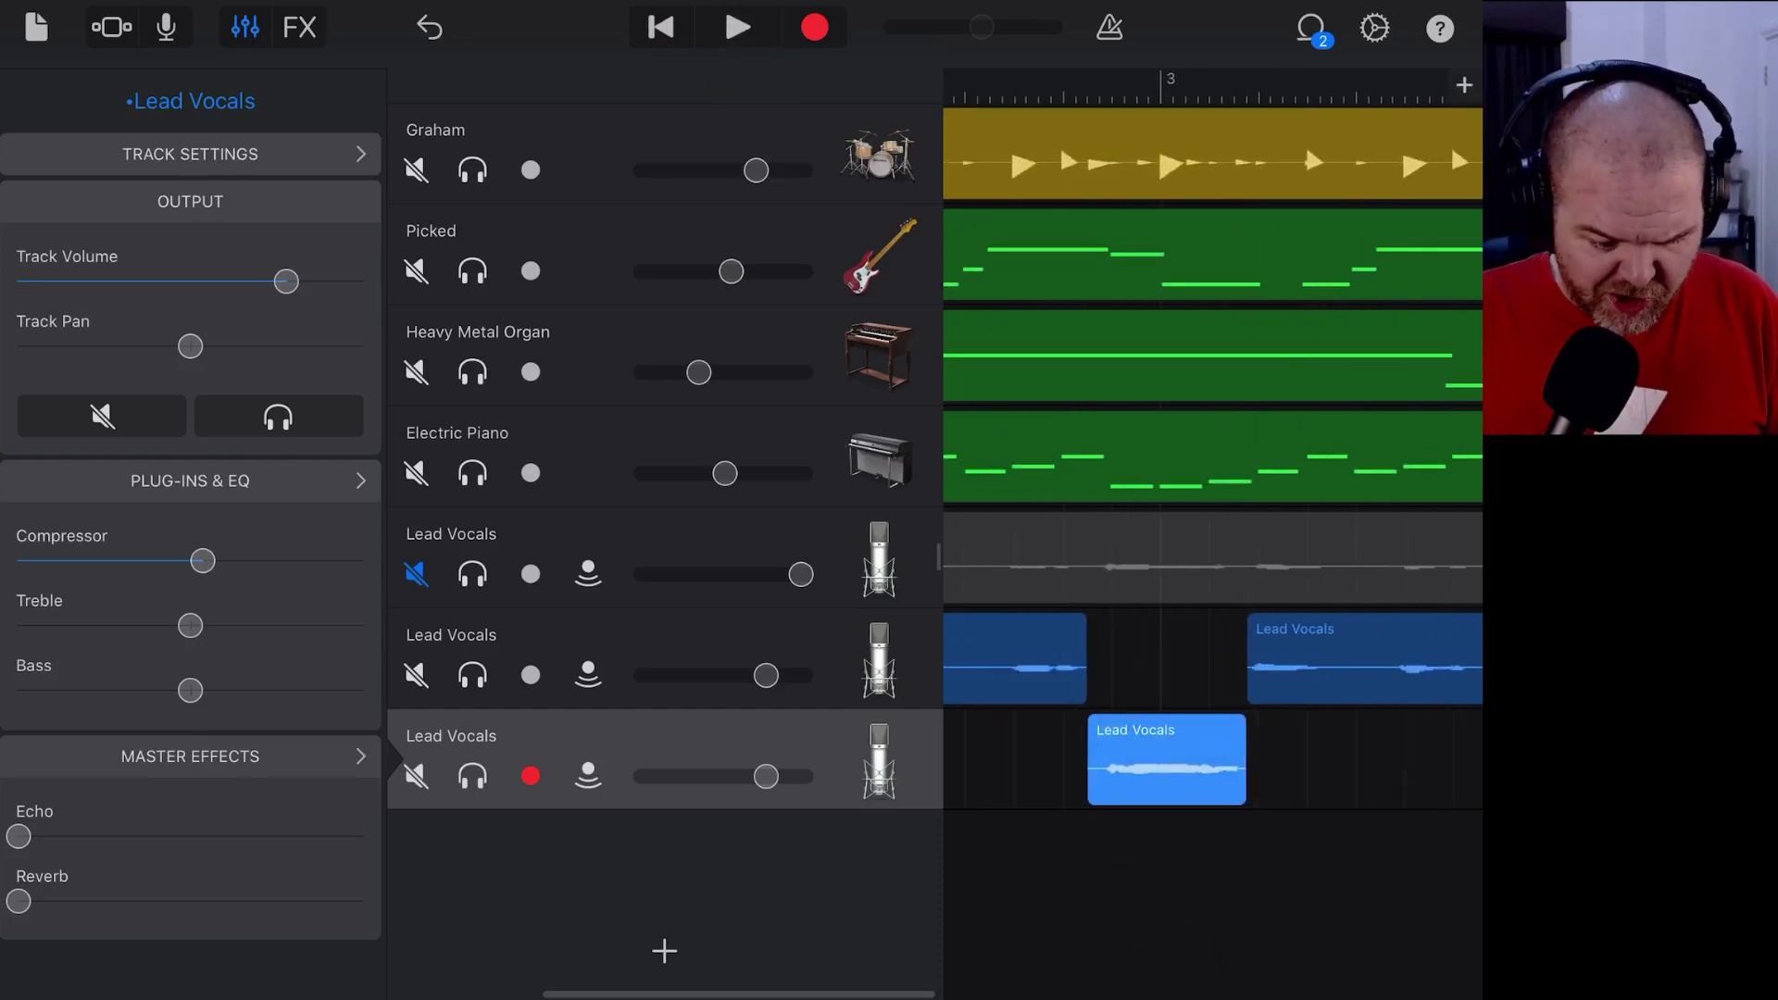
{"action": "left_click_drag", "start_coordinate": [1103, 781], "coordinate": [1031, 781]}
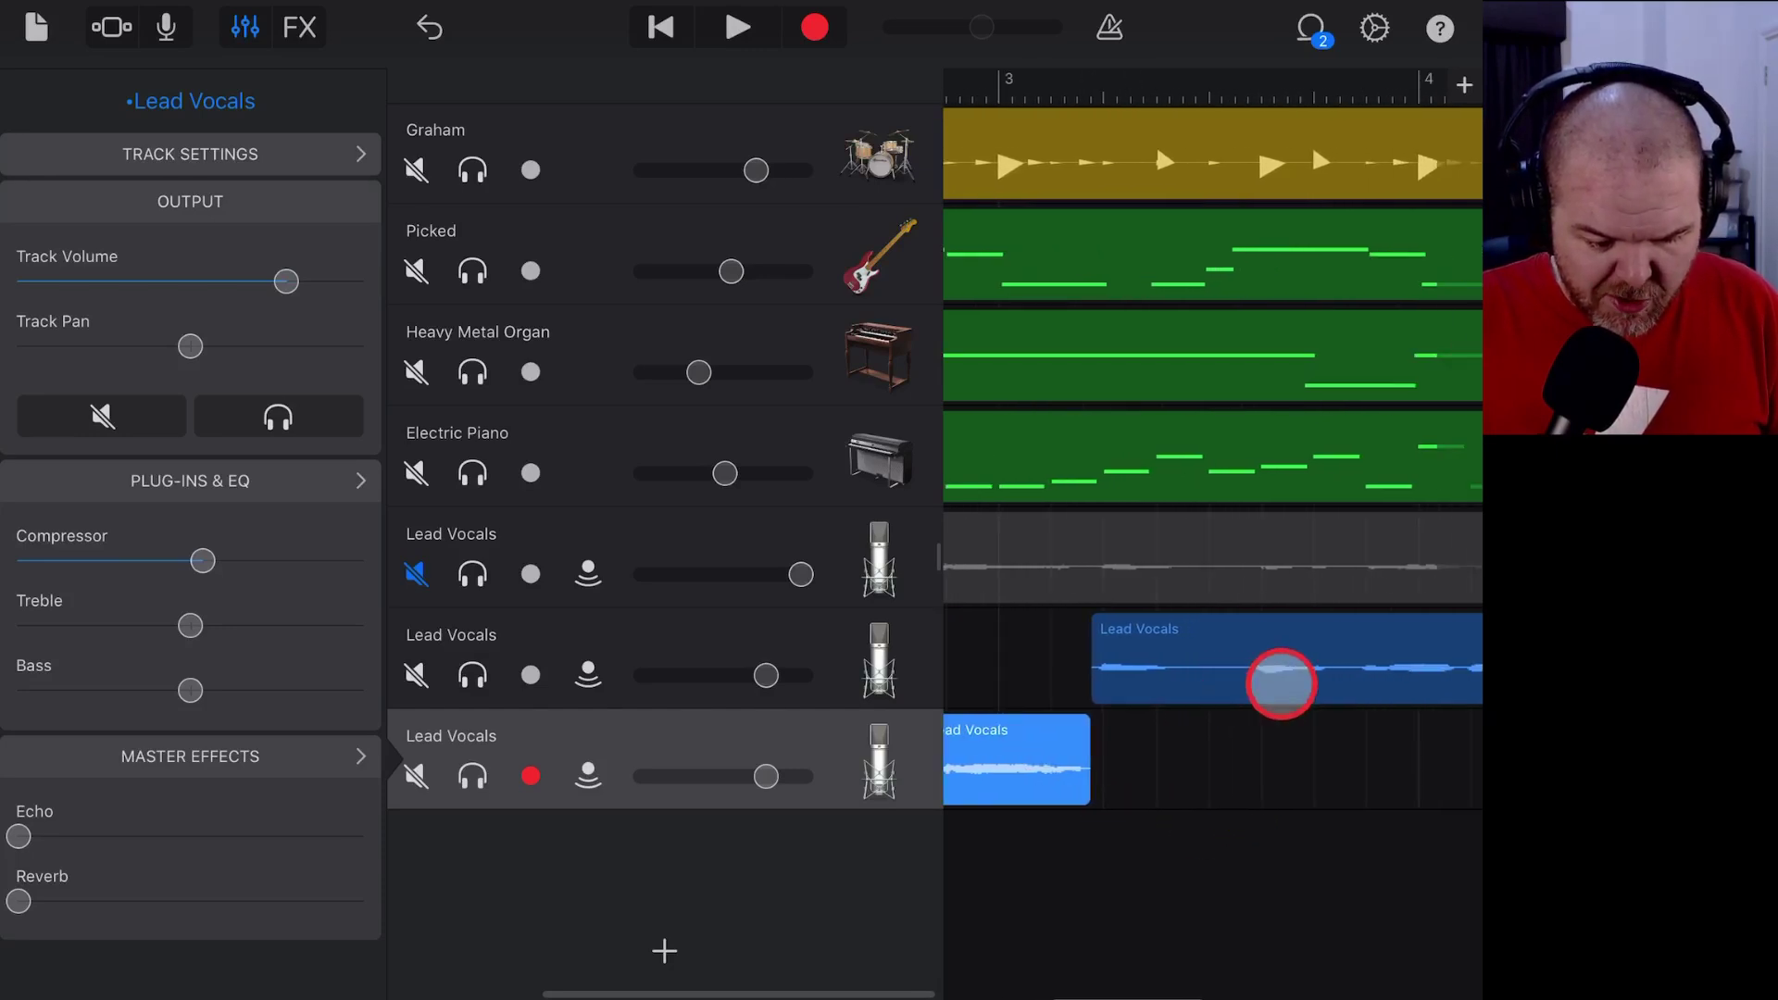
{"action": "mouse_move", "coordinate": [1278, 682]}
{"action": "left_mouse_down"}
{"action": "mouse_move", "coordinate": [1182, 566]}
{"action": "mouse_move", "coordinate": [1163, 407]}
{"action": "mouse_move", "coordinate": [1206, 282]}
{"action": "left_mouse_up"}
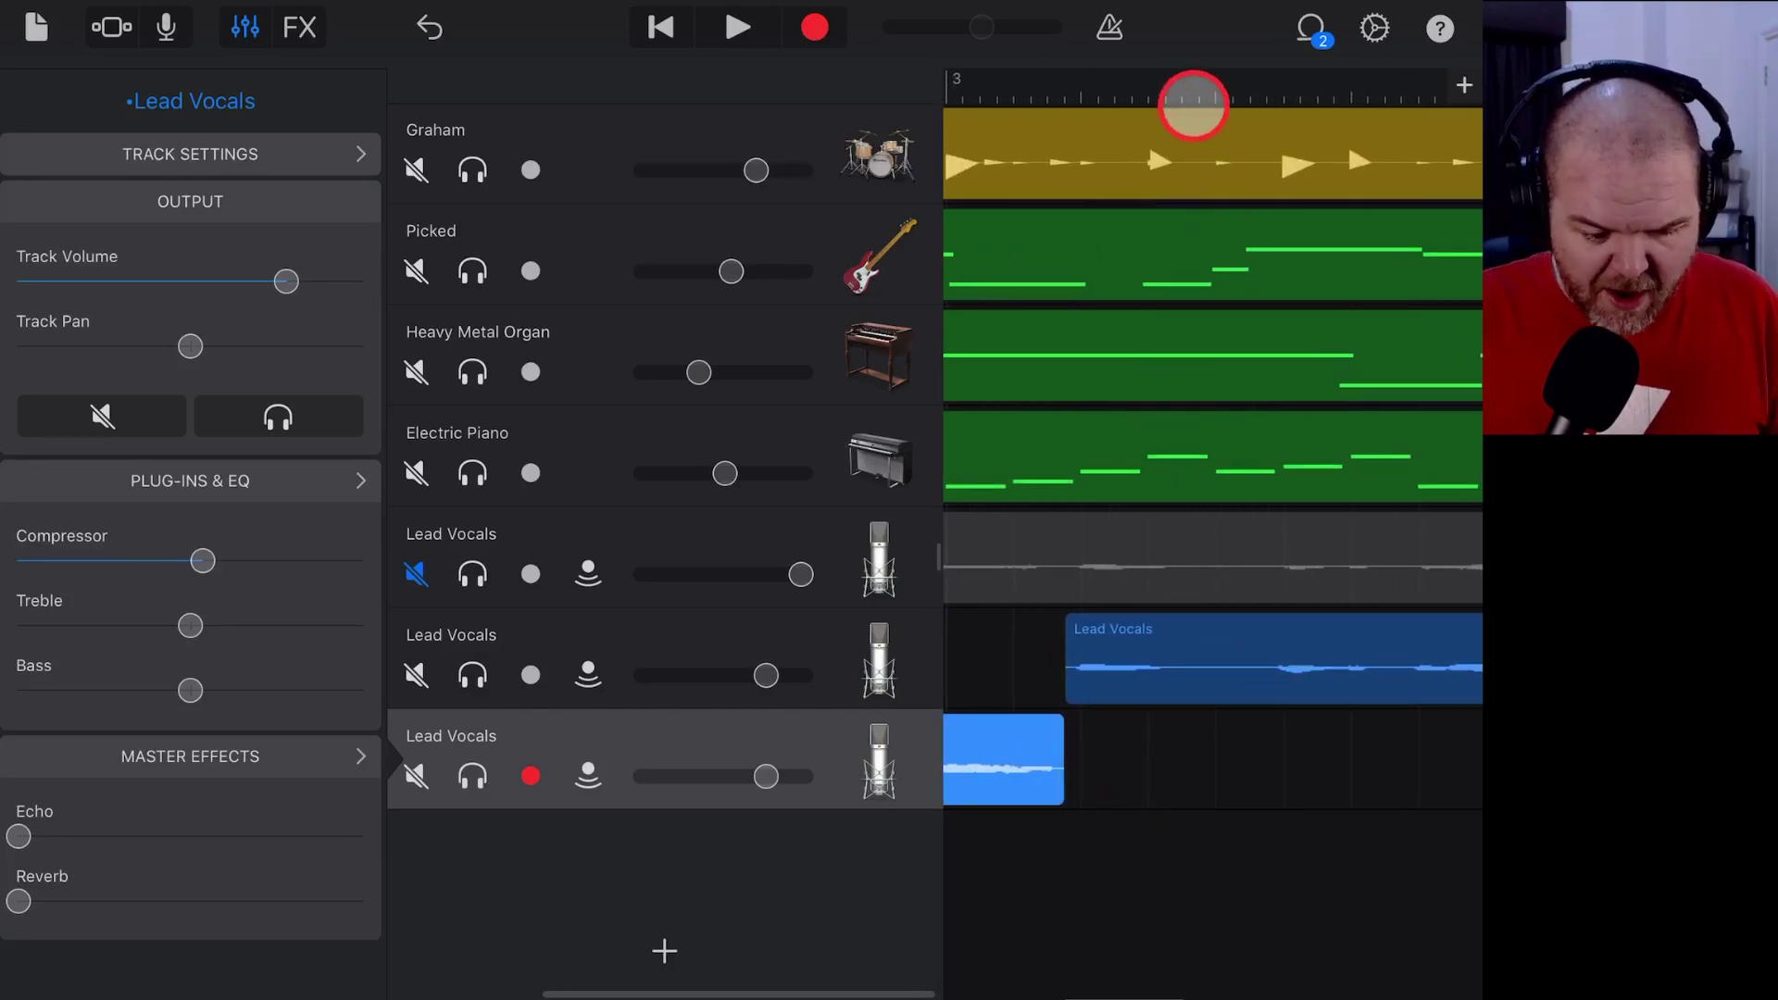
{"action": "left_click", "coordinate": [1195, 82]}
{"action": "left_click_drag", "start_coordinate": [1214, 87], "coordinate": [1242, 87]}
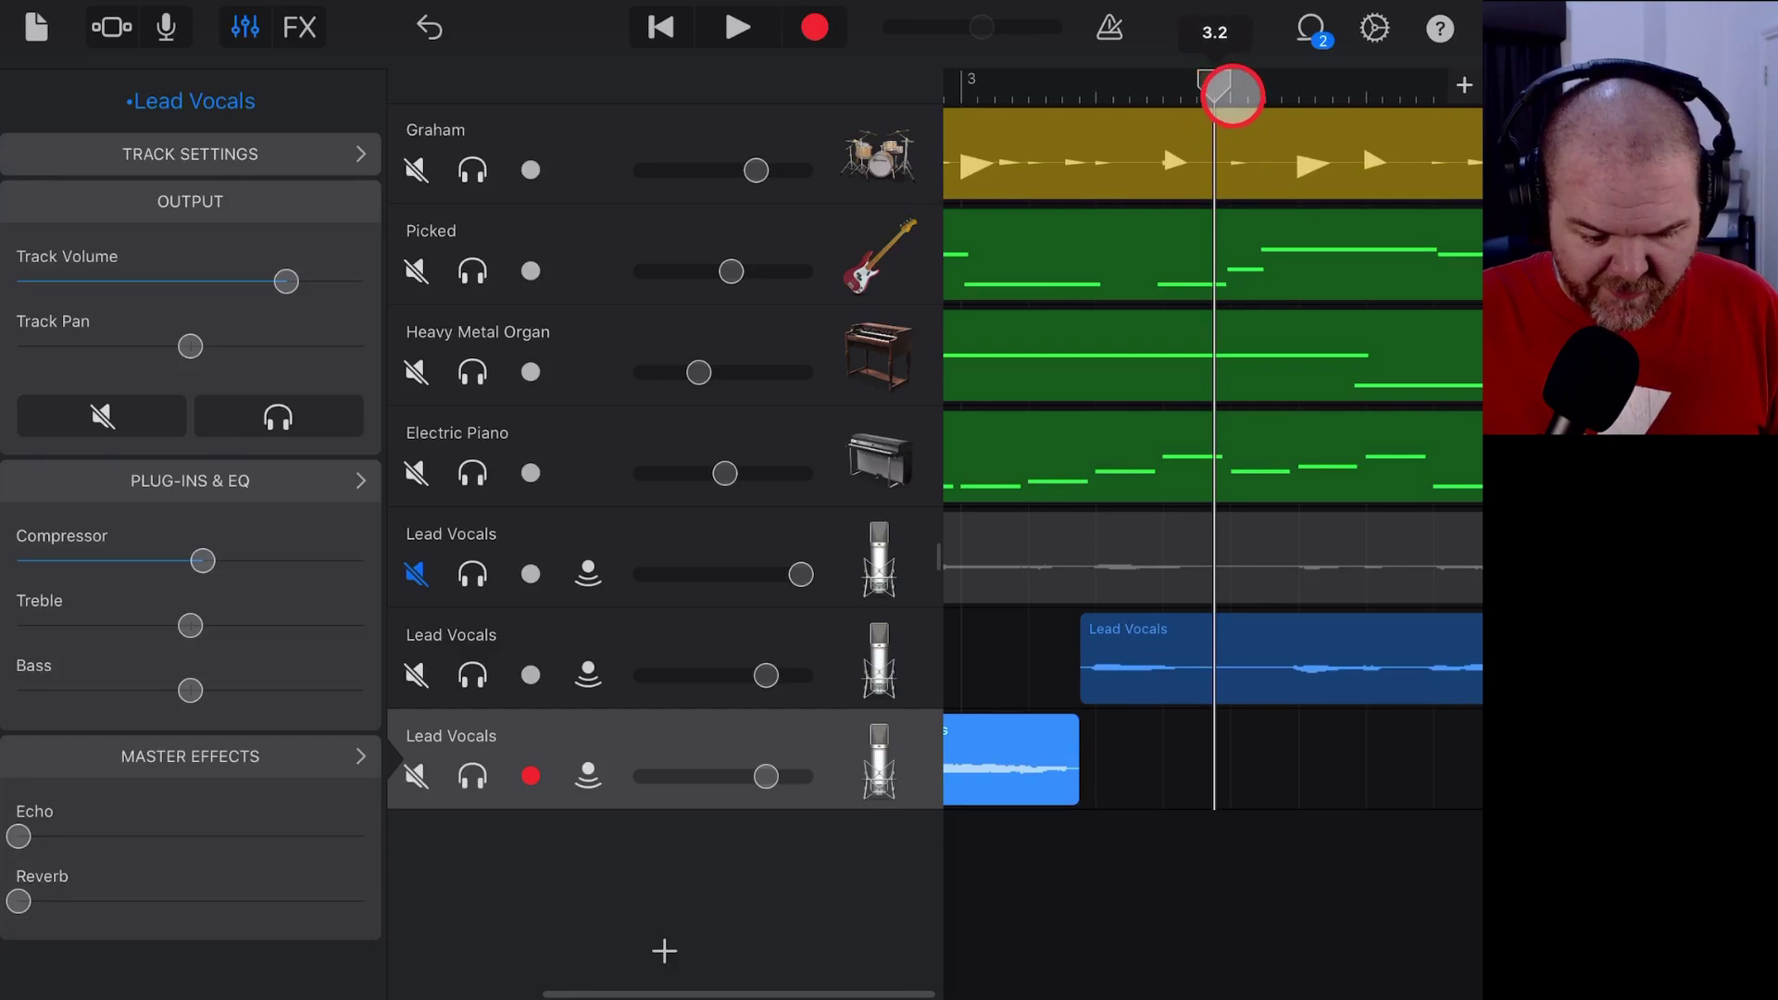
- Split the middle vocal region at 3.2 and move the word onto the bottom Lead Vocals track
{"action": "left_click", "coordinate": [1227, 659]}
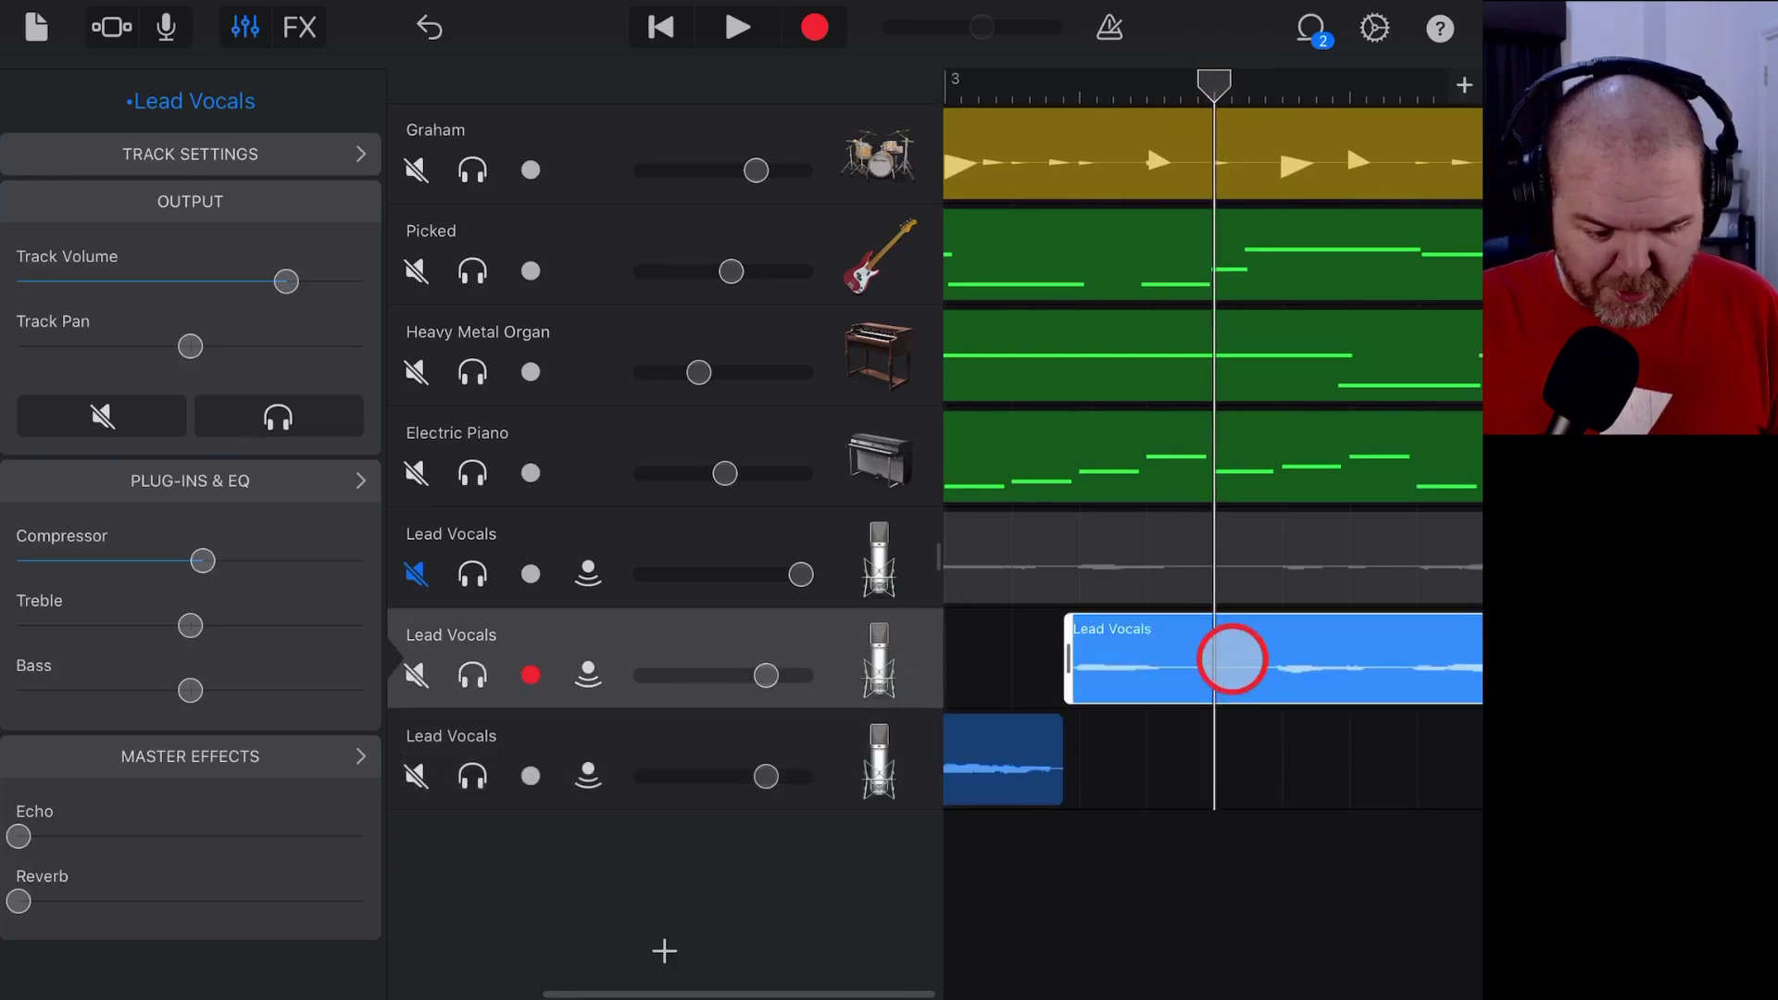
{"action": "left_click", "coordinate": [1232, 659]}
{"action": "left_click", "coordinate": [1211, 567]}
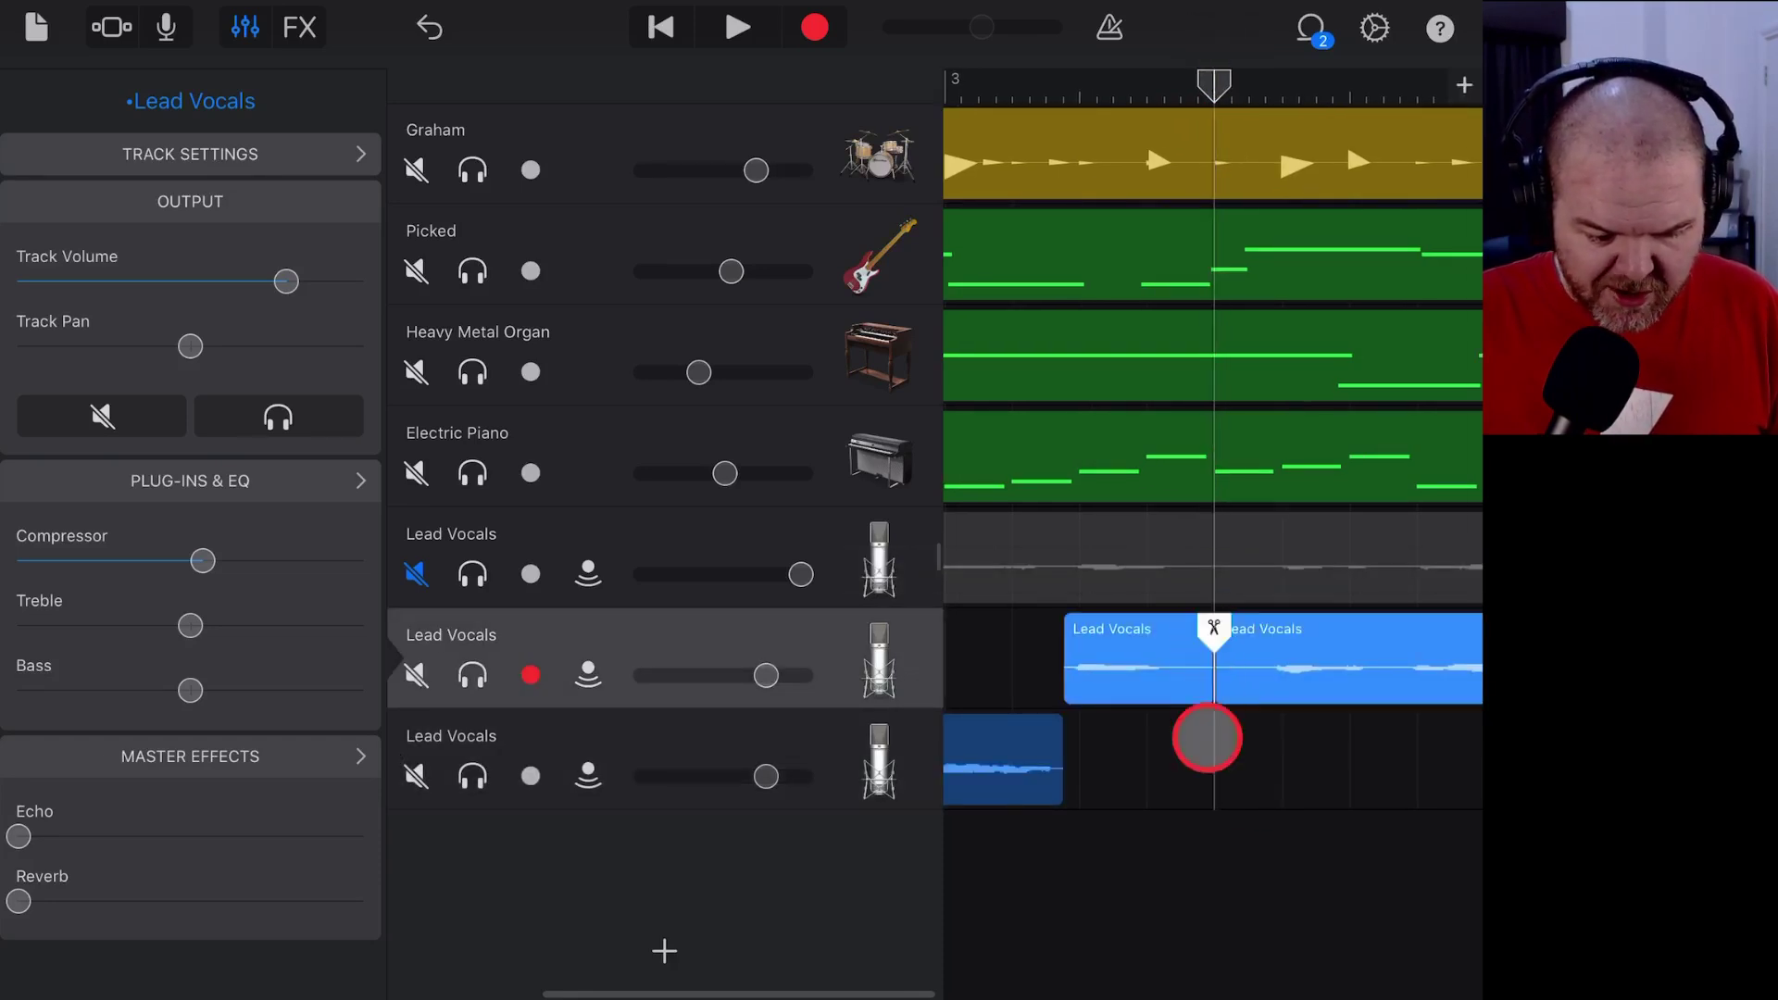
{"action": "left_click_drag", "start_coordinate": [1119, 663], "coordinate": [1123, 732]}
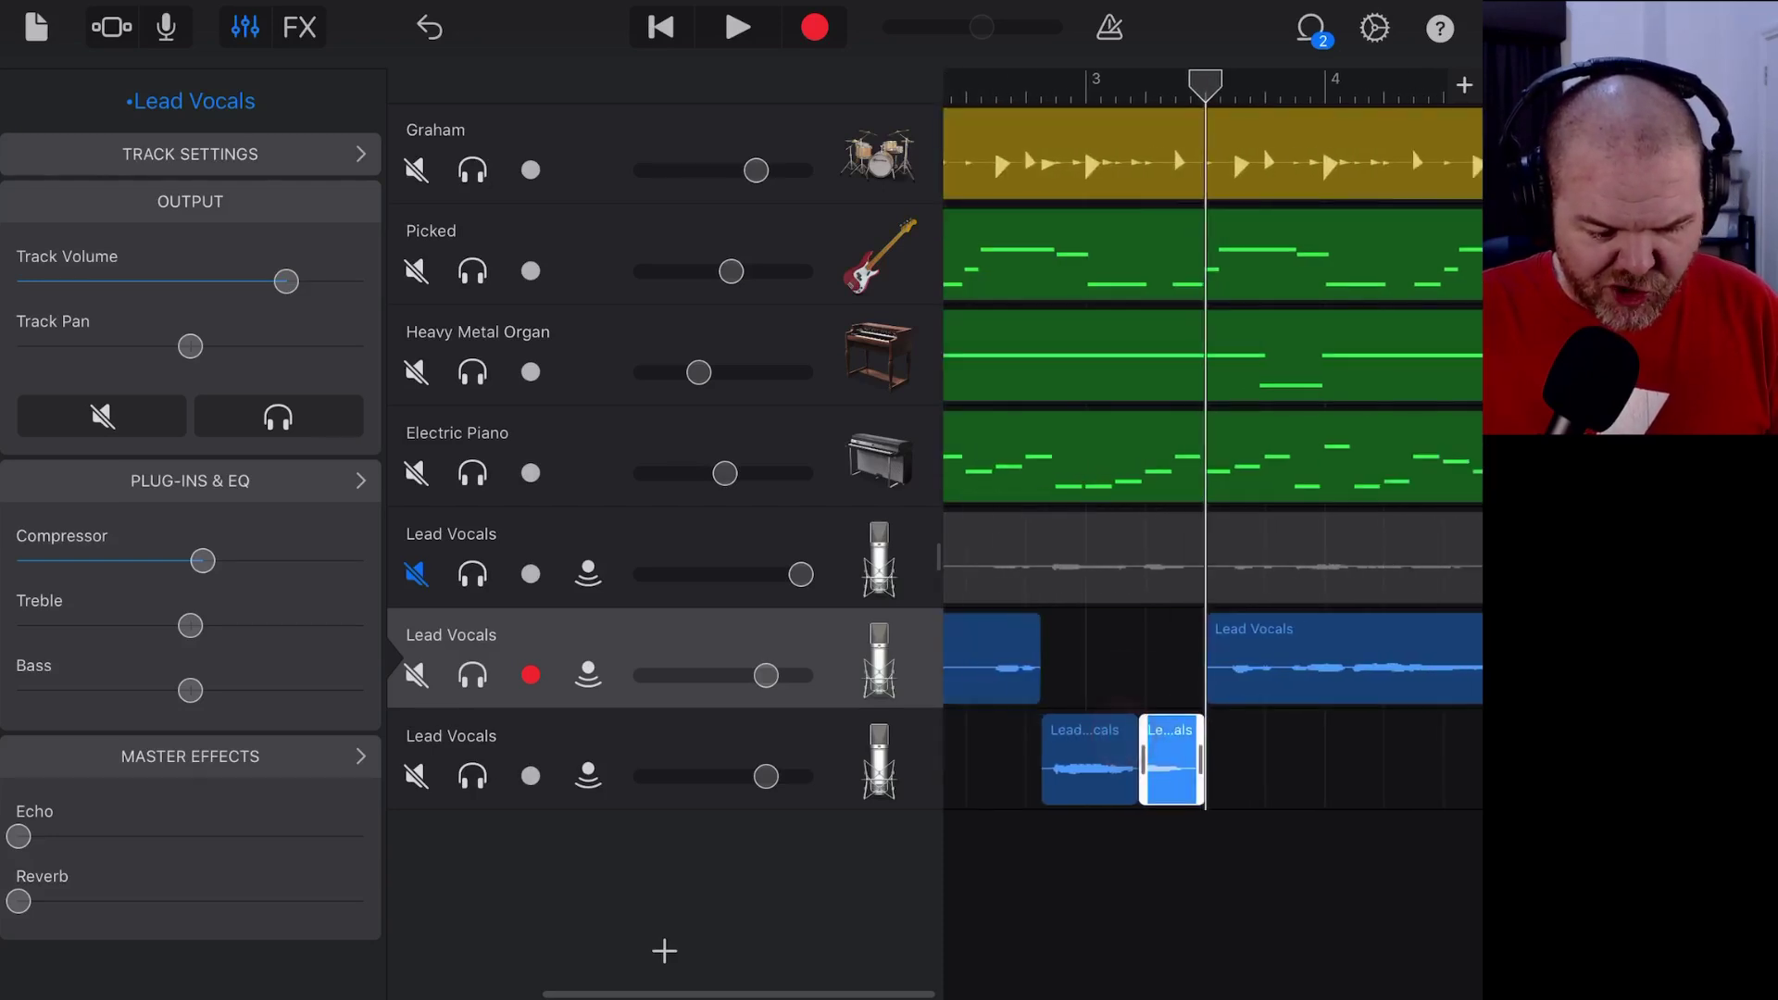
{"action": "left_click", "coordinate": [901, 762]}
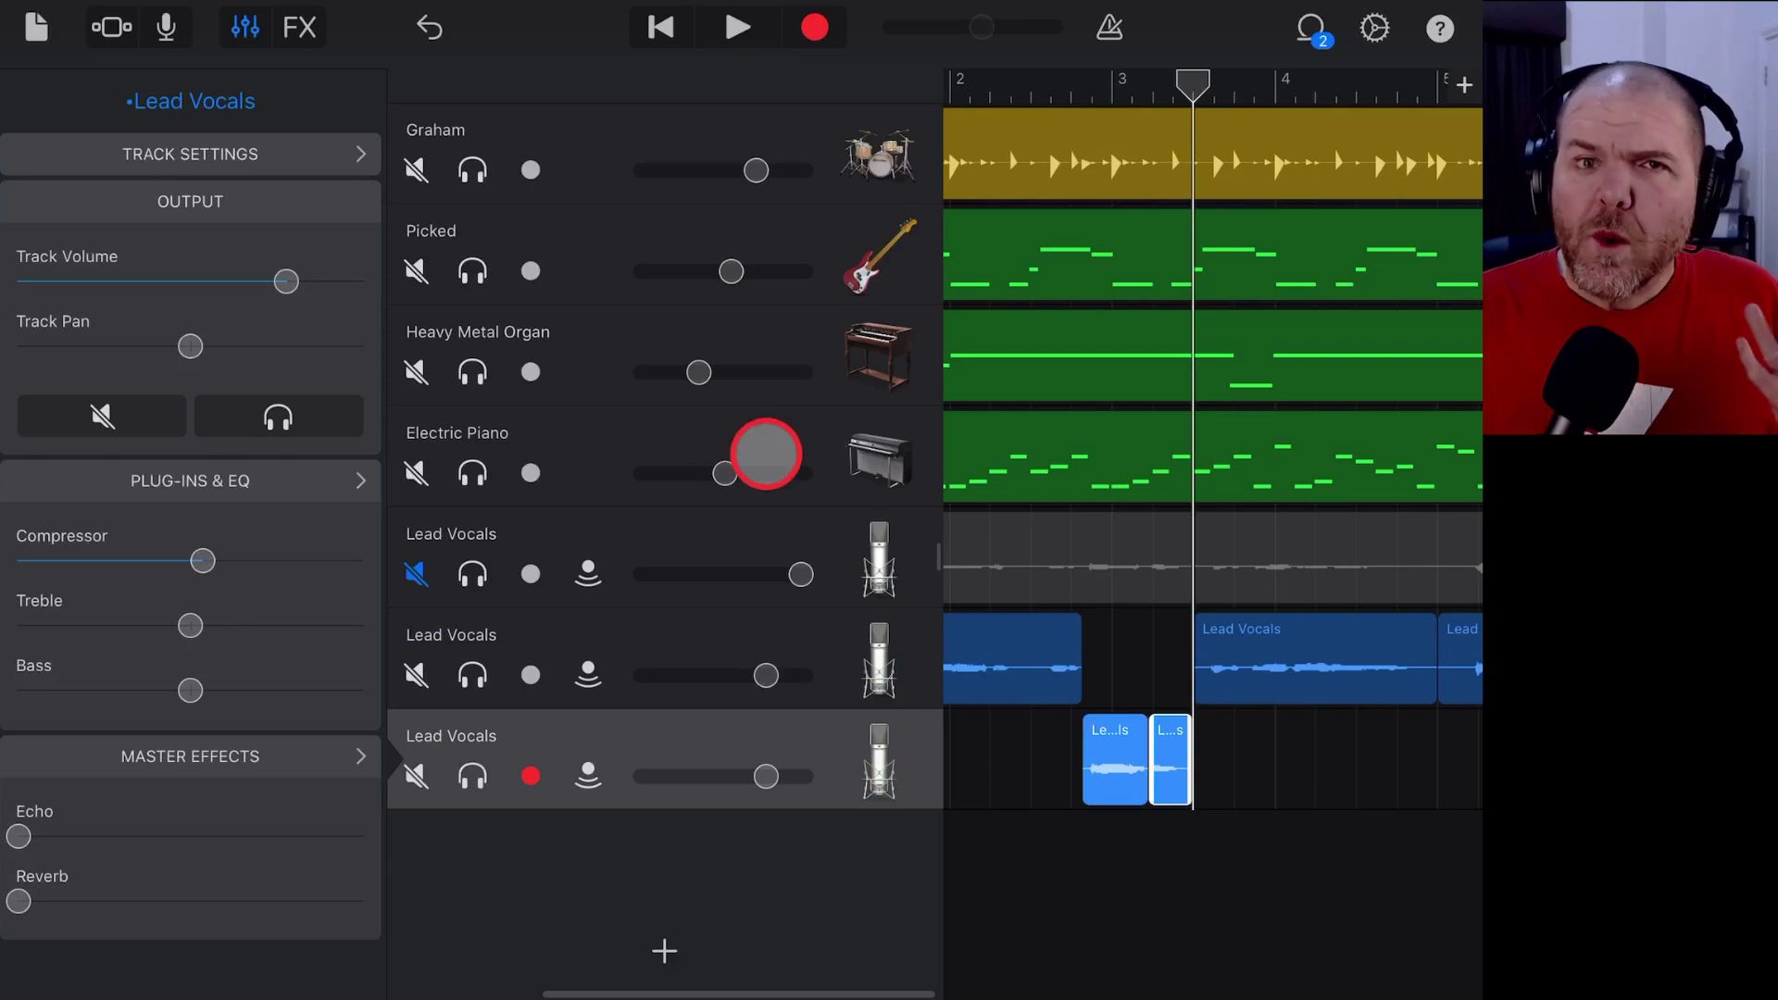
{"action": "left_click", "coordinate": [170, 26]}
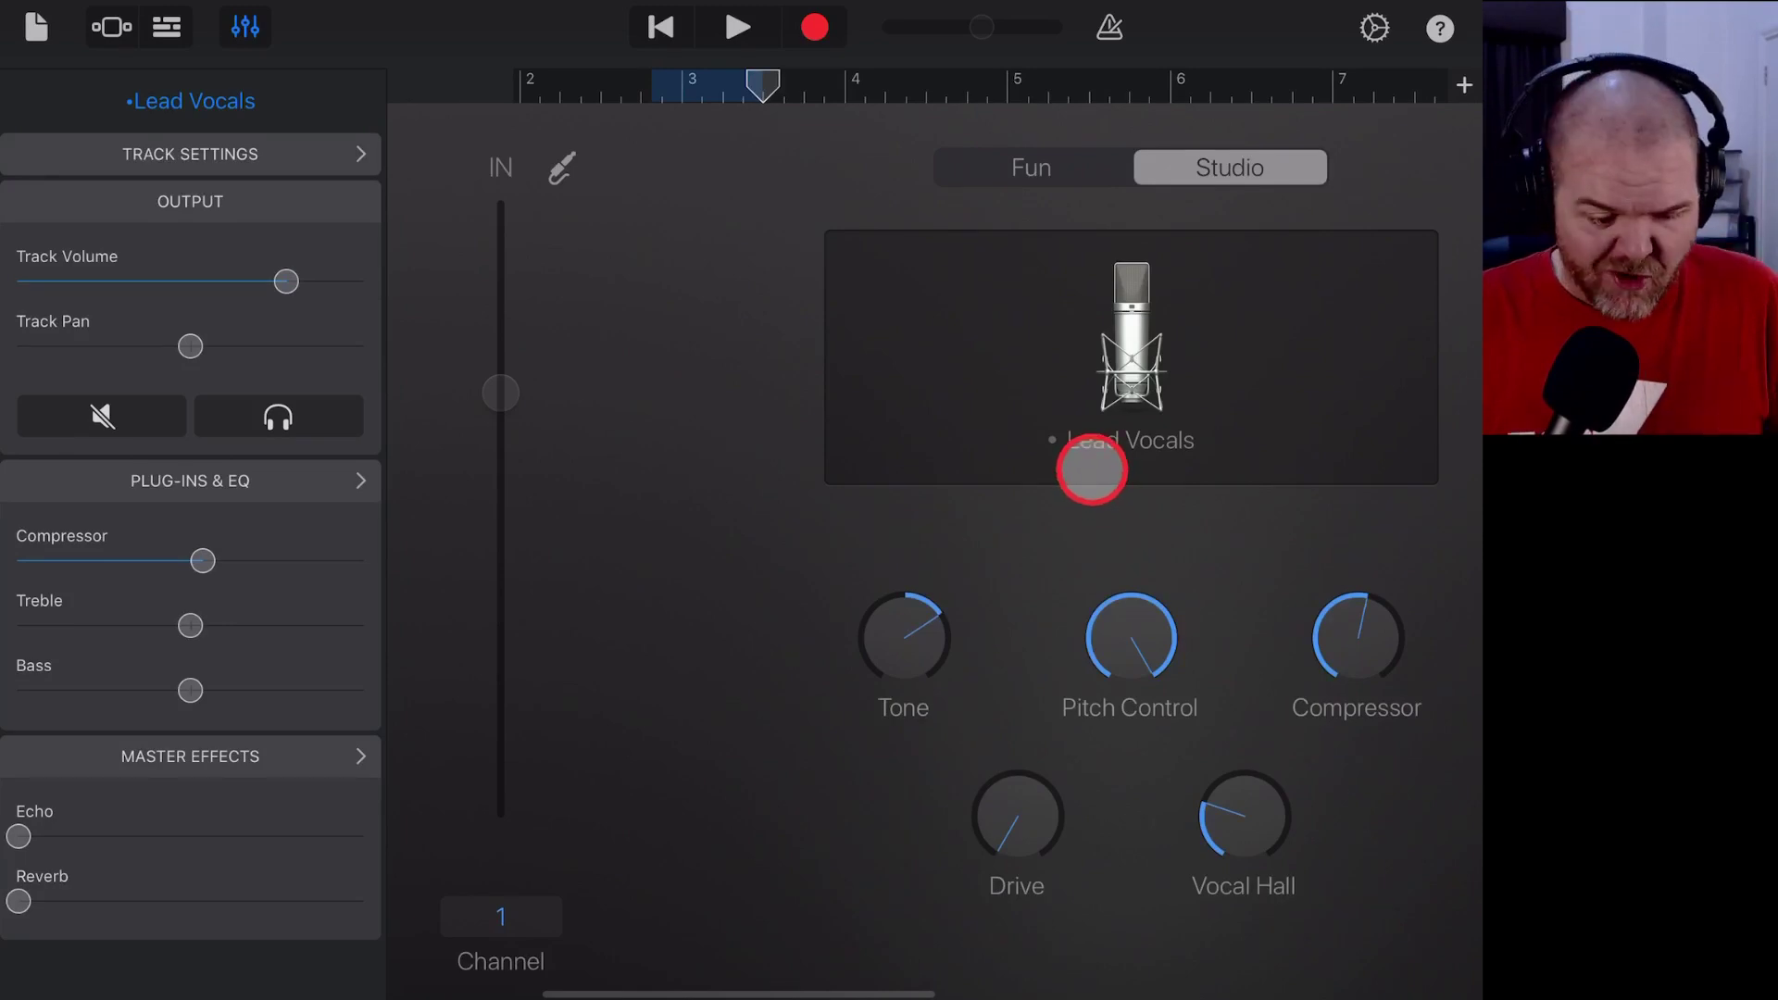
- Lower the bottom Lead Vocals track's Pitch Control from near maximum to a moderate setting
{"action": "mouse_move", "coordinate": [1130, 632]}
{"action": "left_mouse_down"}
{"action": "mouse_move", "coordinate": [1127, 617]}
{"action": "mouse_move", "coordinate": [1120, 639]}
{"action": "left_mouse_up"}
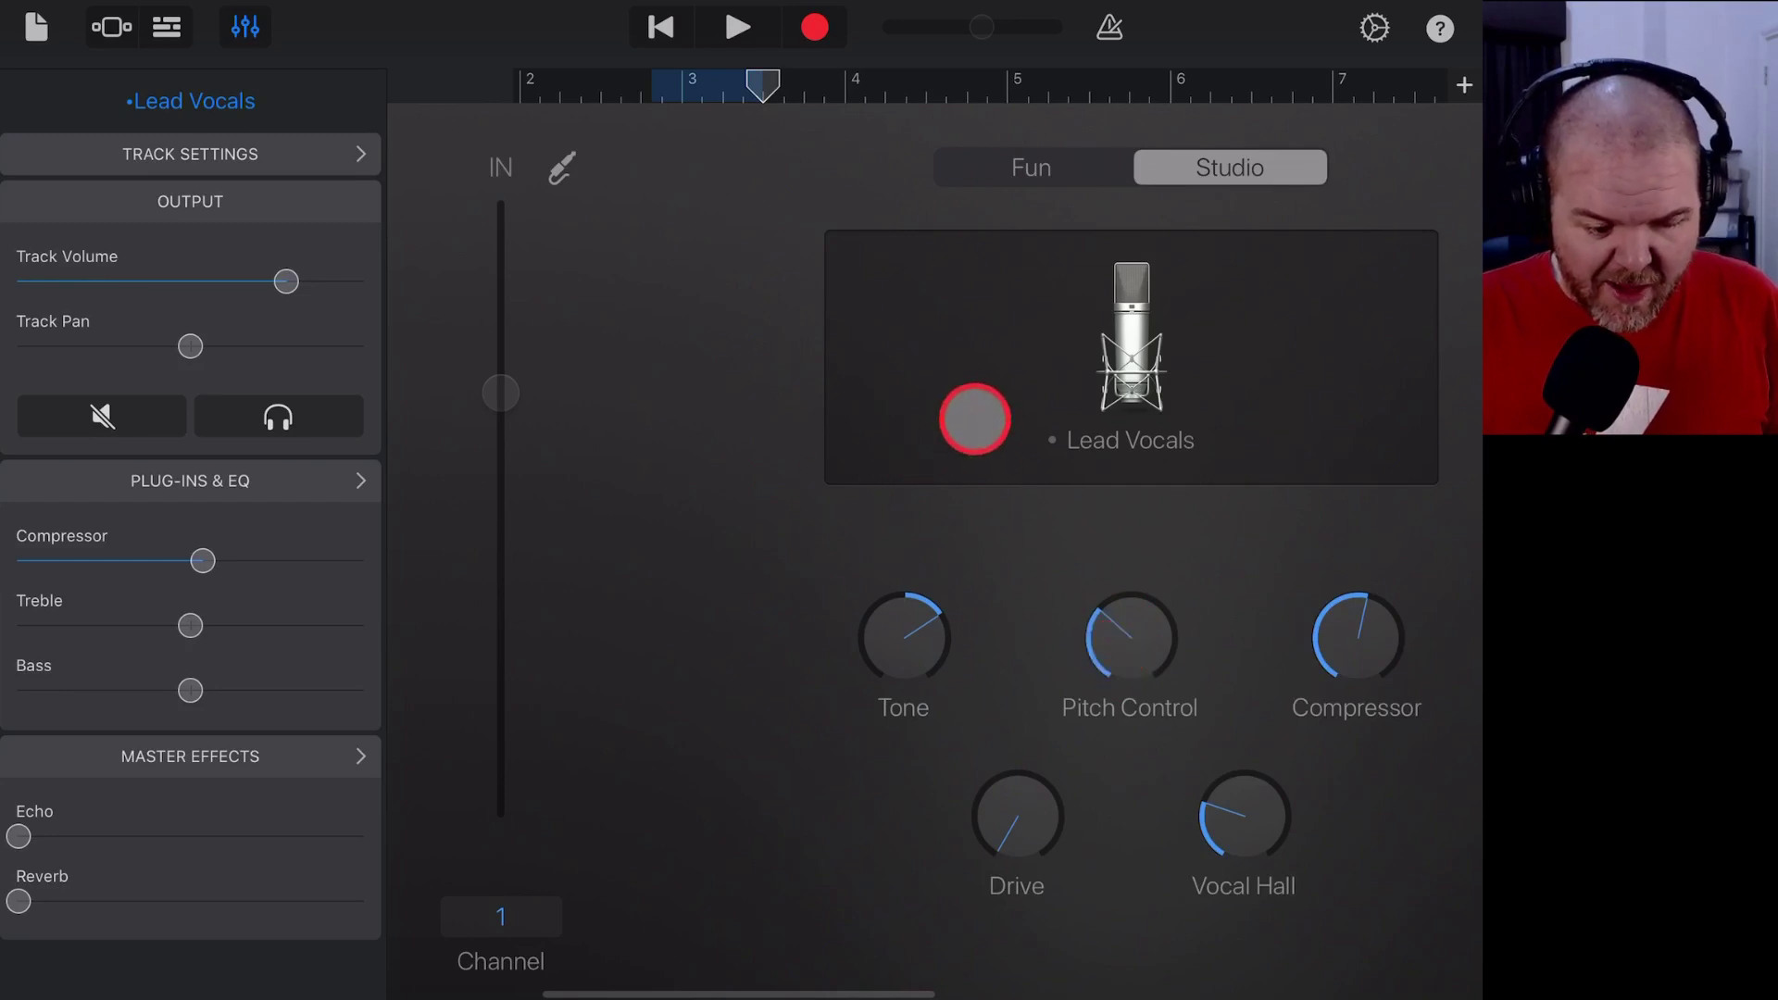
{"action": "left_click", "coordinate": [167, 26]}
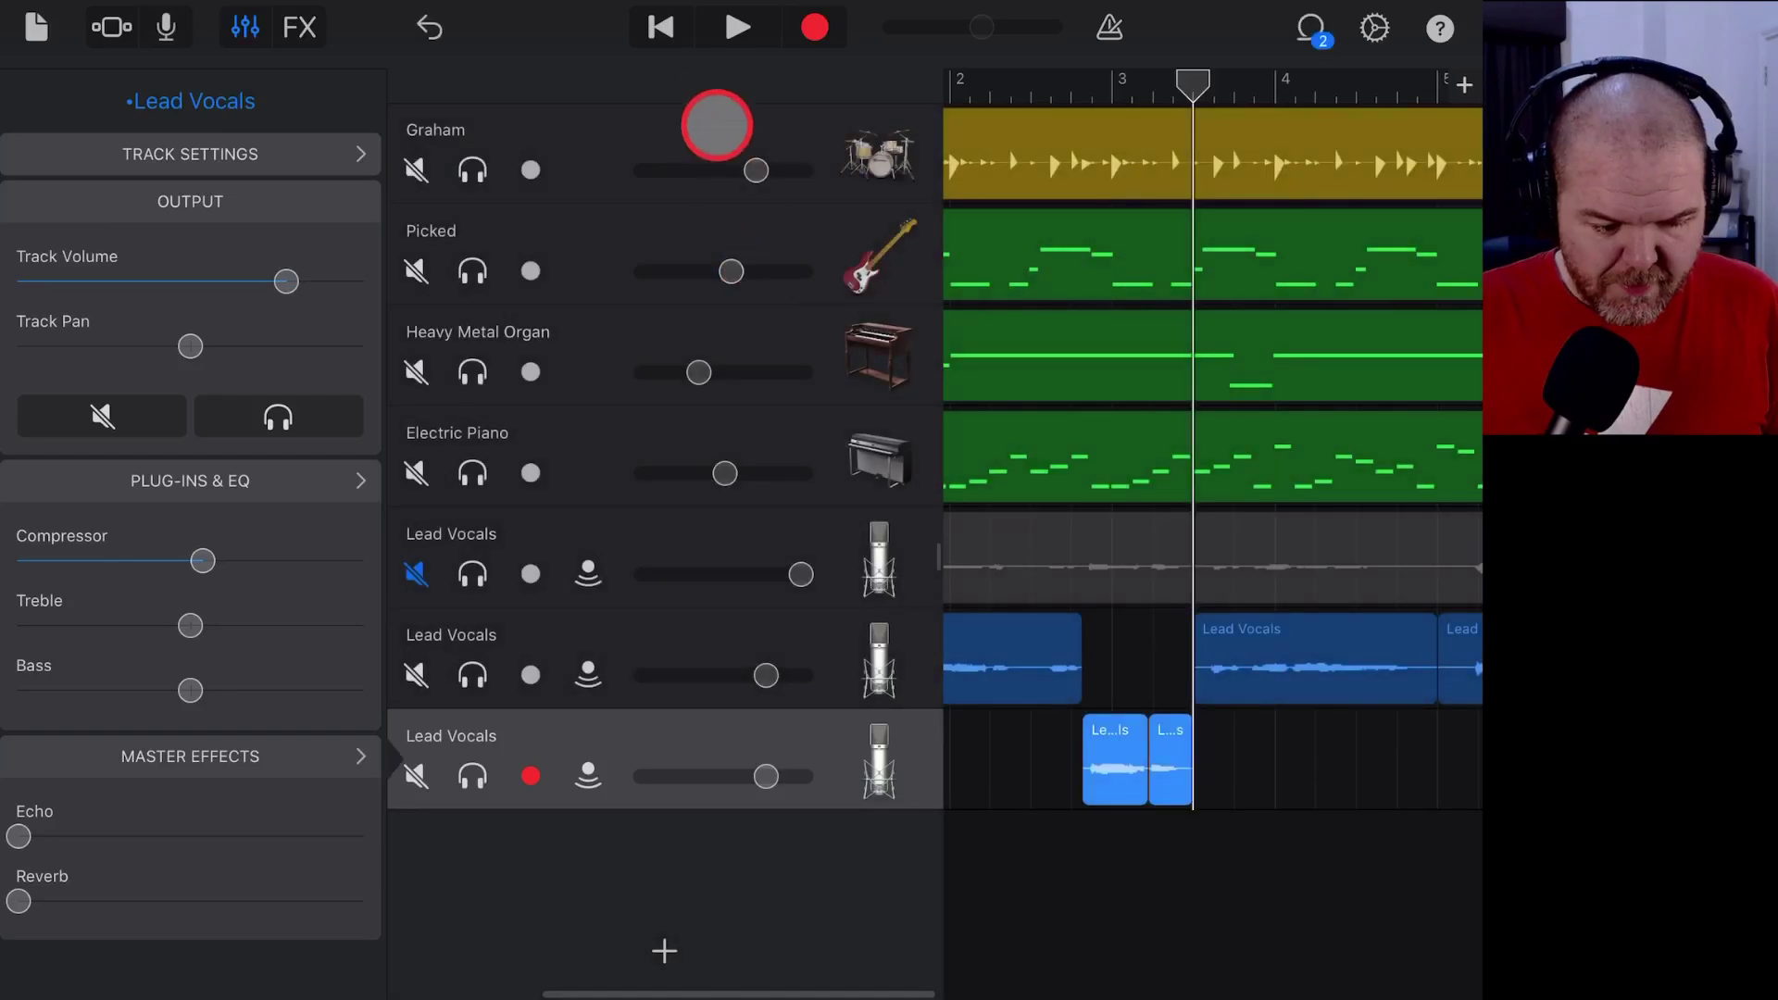
- Play the song from the beginning to hear the corrected words, then stop
{"action": "left_click", "coordinate": [661, 26]}
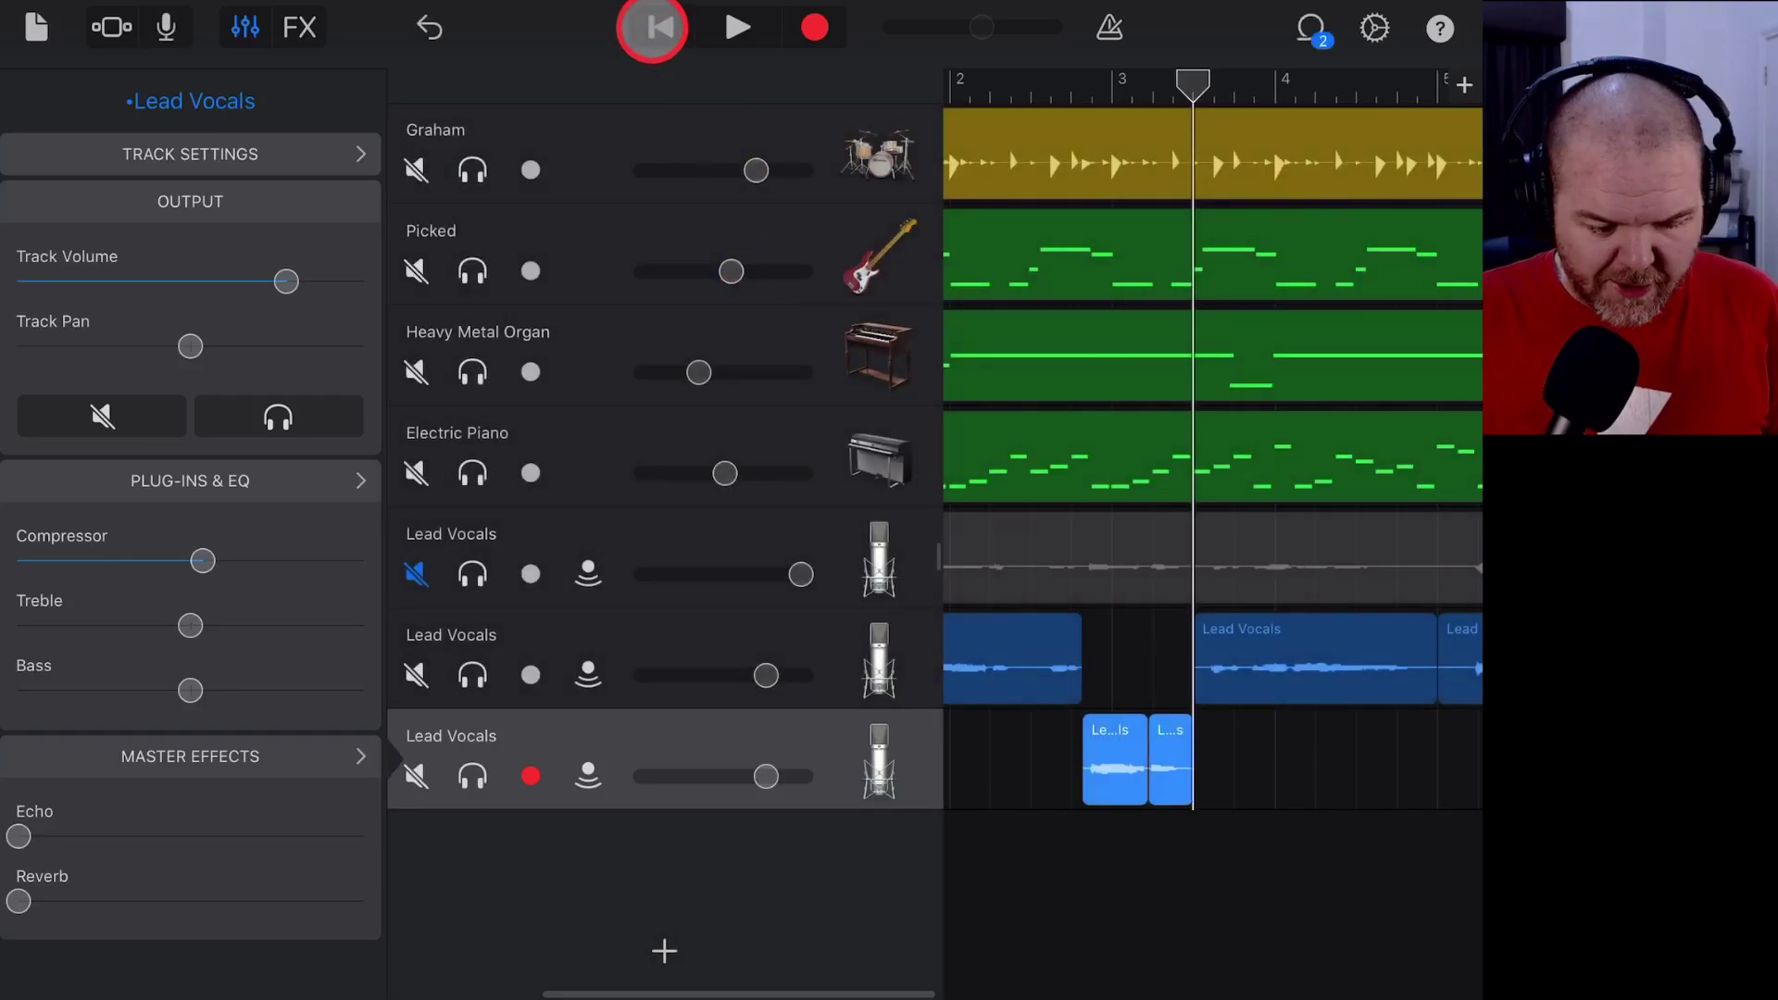
{"action": "scroll", "coordinate": [1025, 454], "scroll_direction": "down", "scroll_amount": 3}
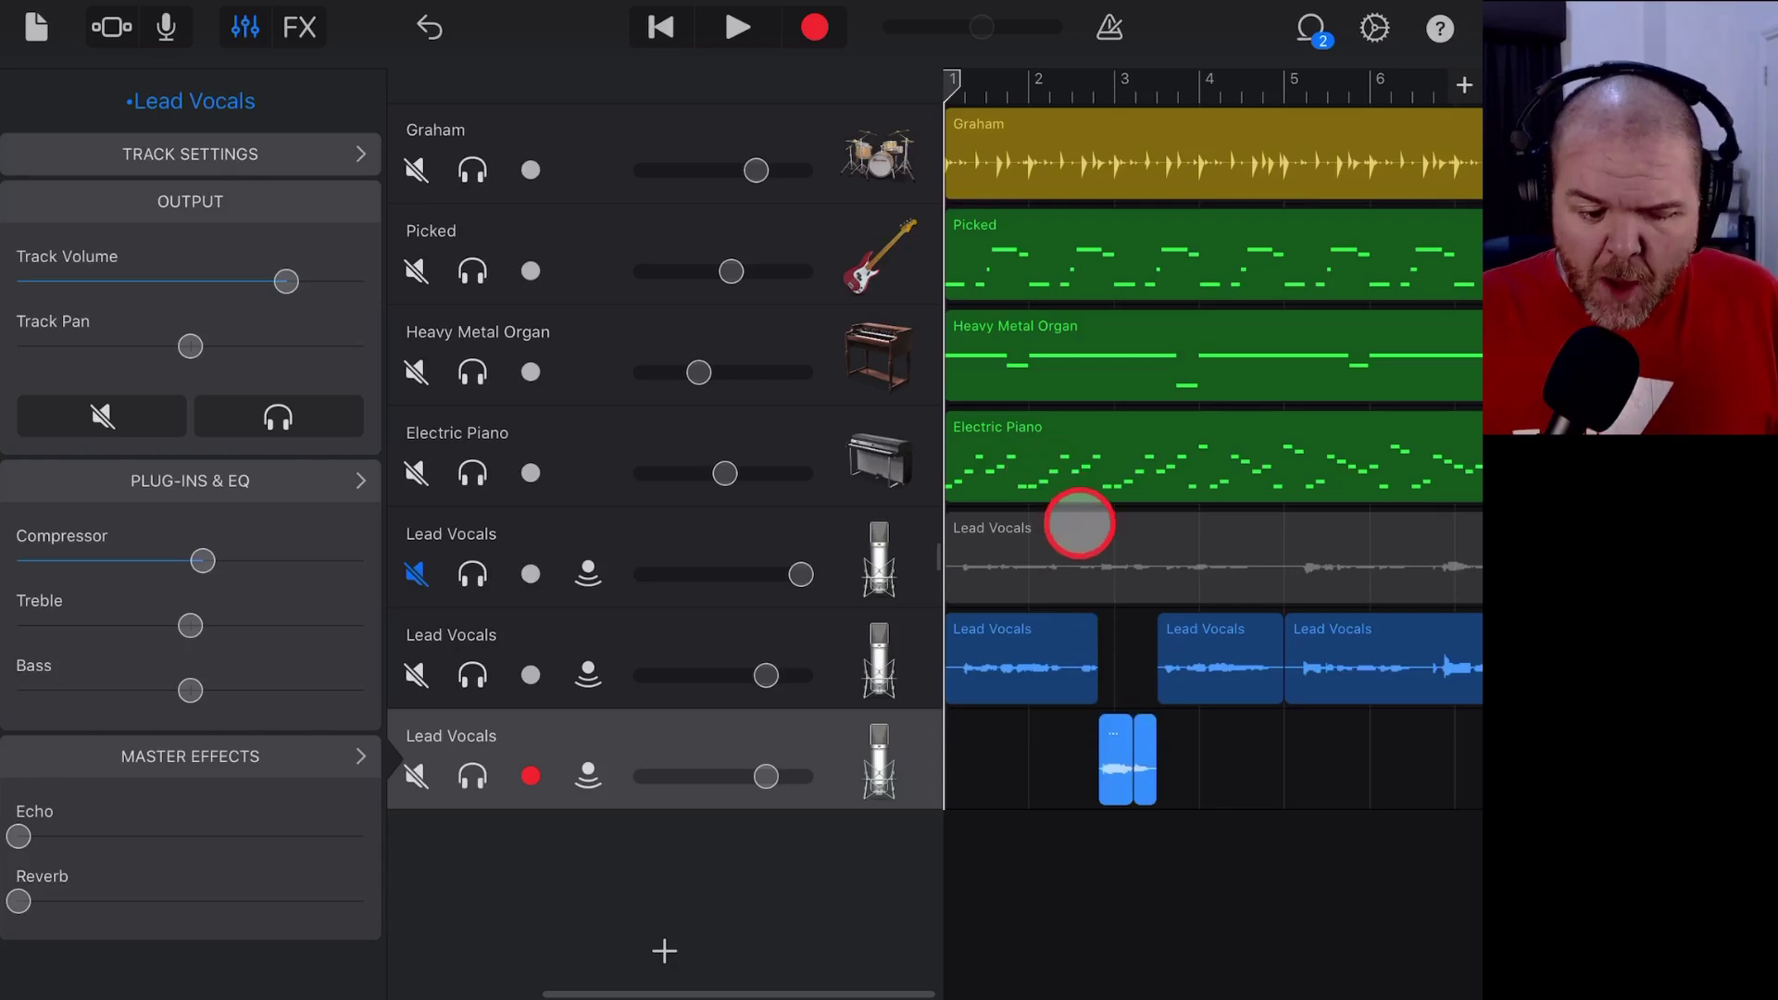
{"action": "left_click", "coordinate": [1024, 648]}
{"action": "left_click", "coordinate": [1195, 648]}
{"action": "left_click", "coordinate": [1347, 648]}
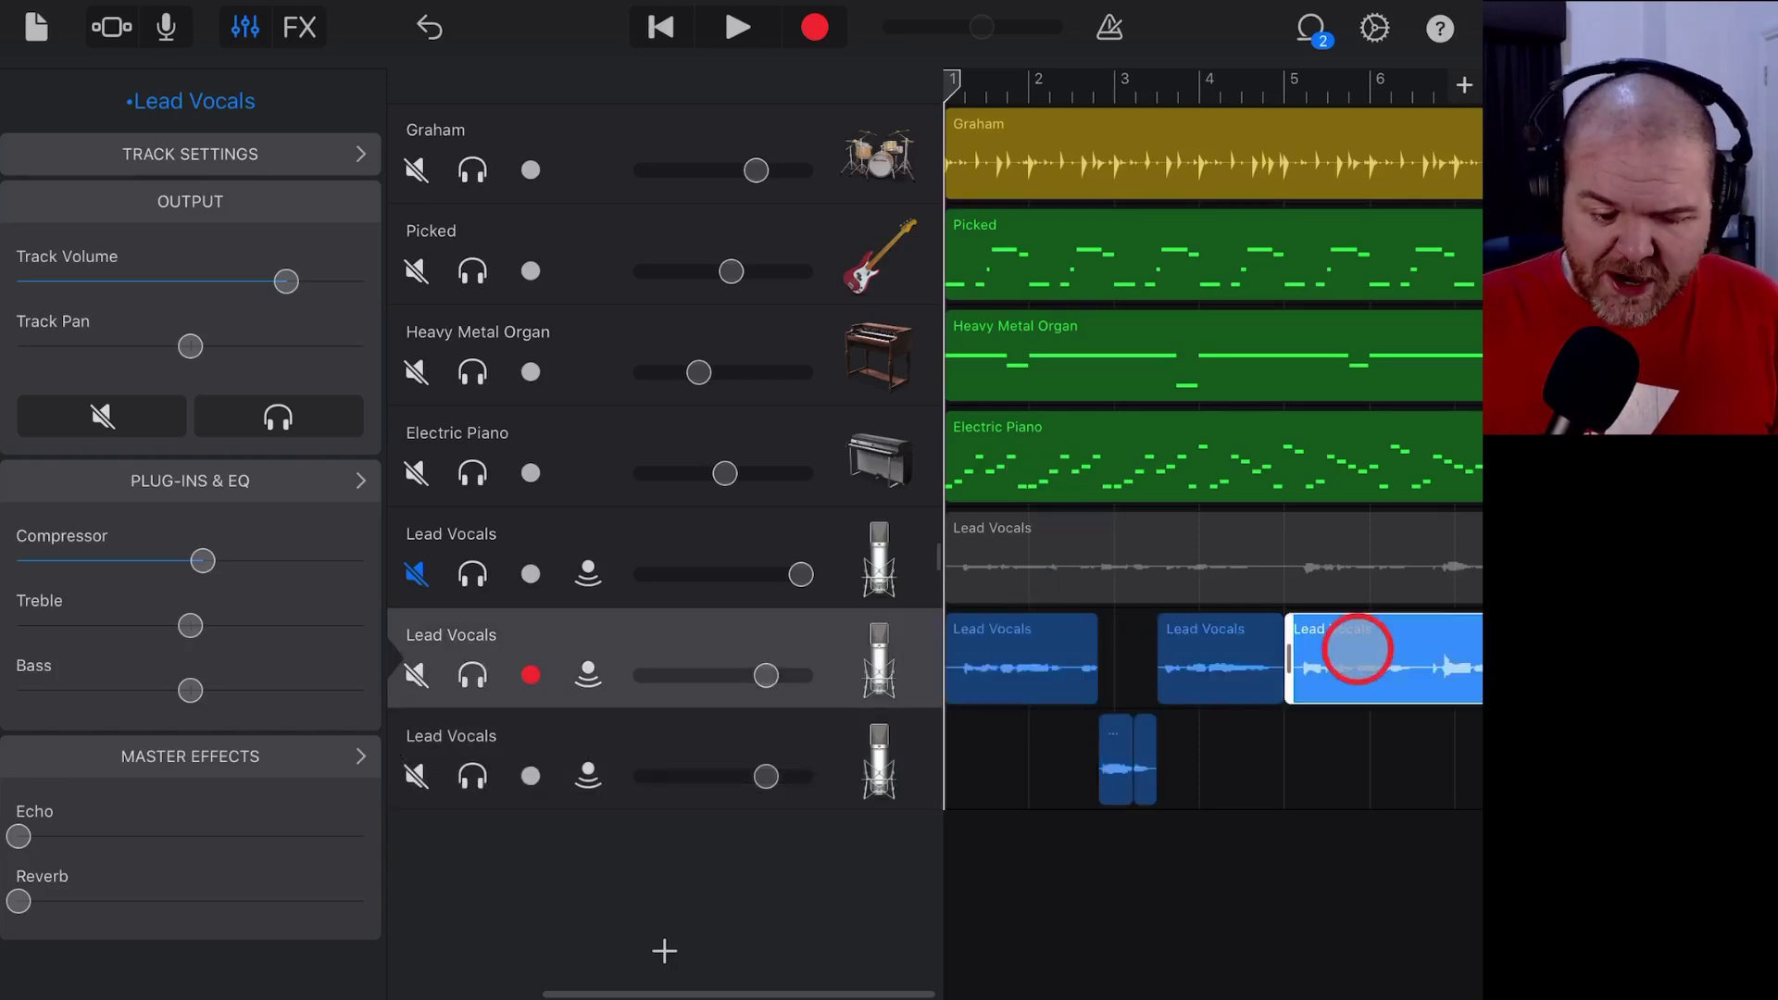
{"action": "left_click", "coordinate": [1024, 658]}
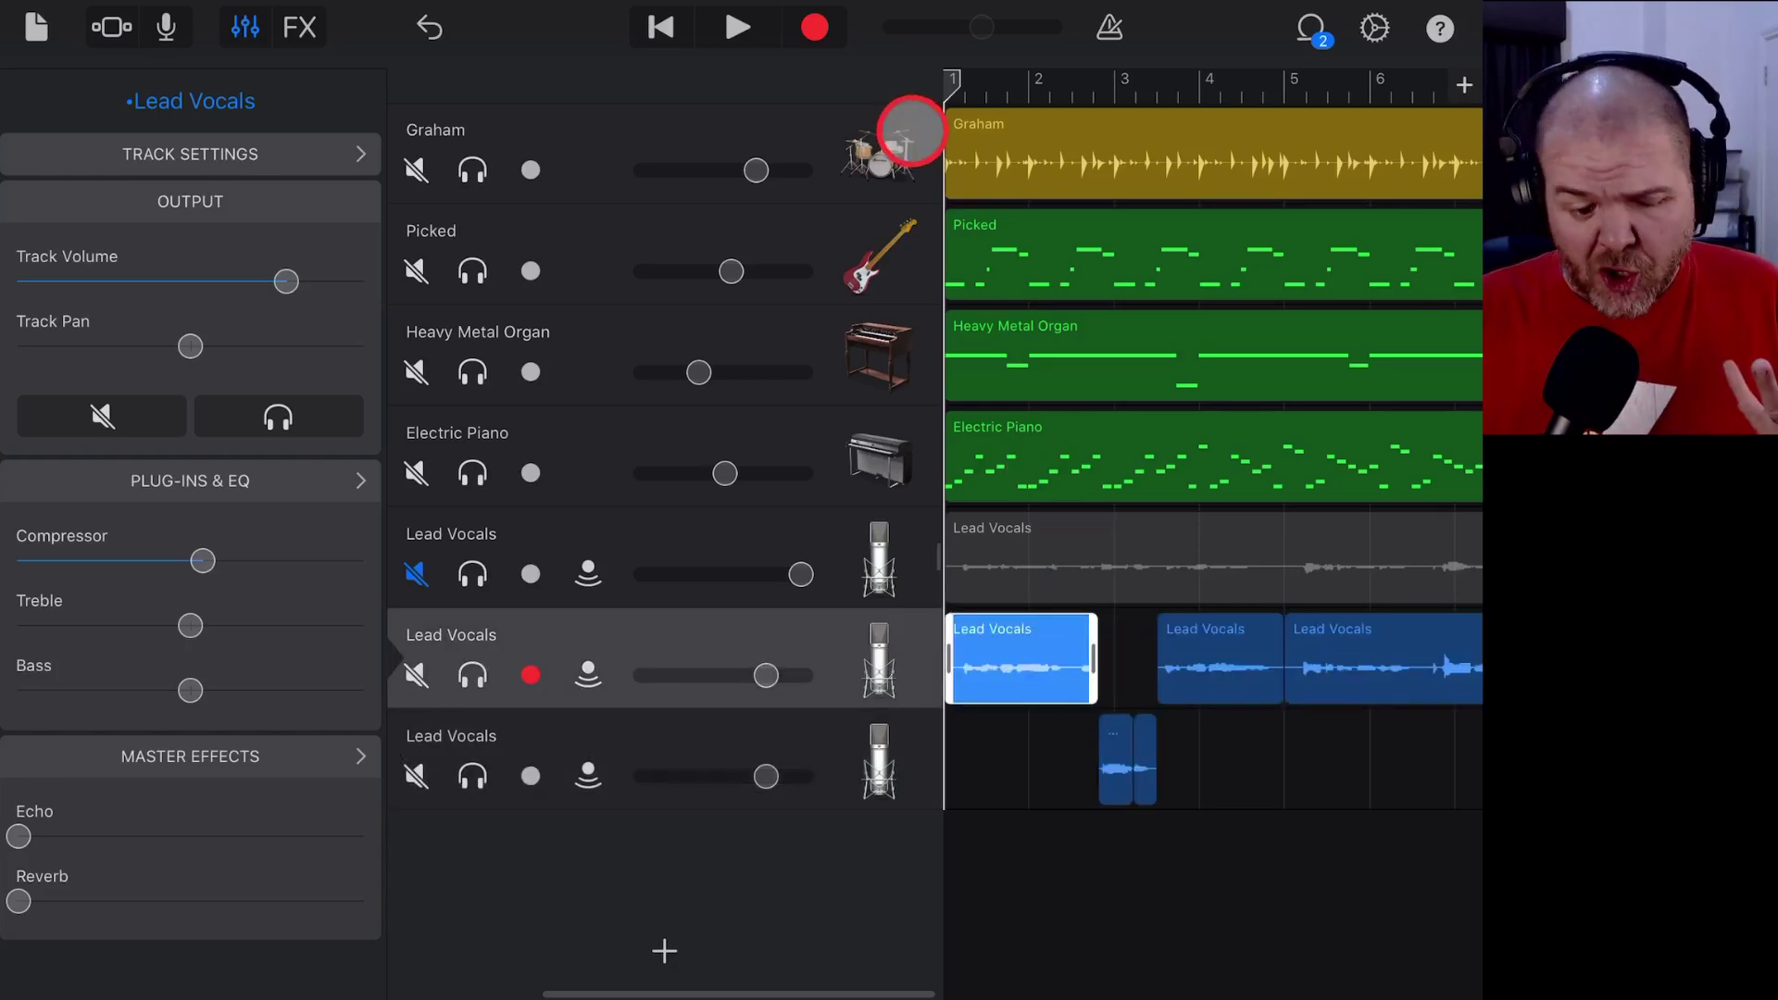
{"action": "left_click", "coordinate": [728, 28]}
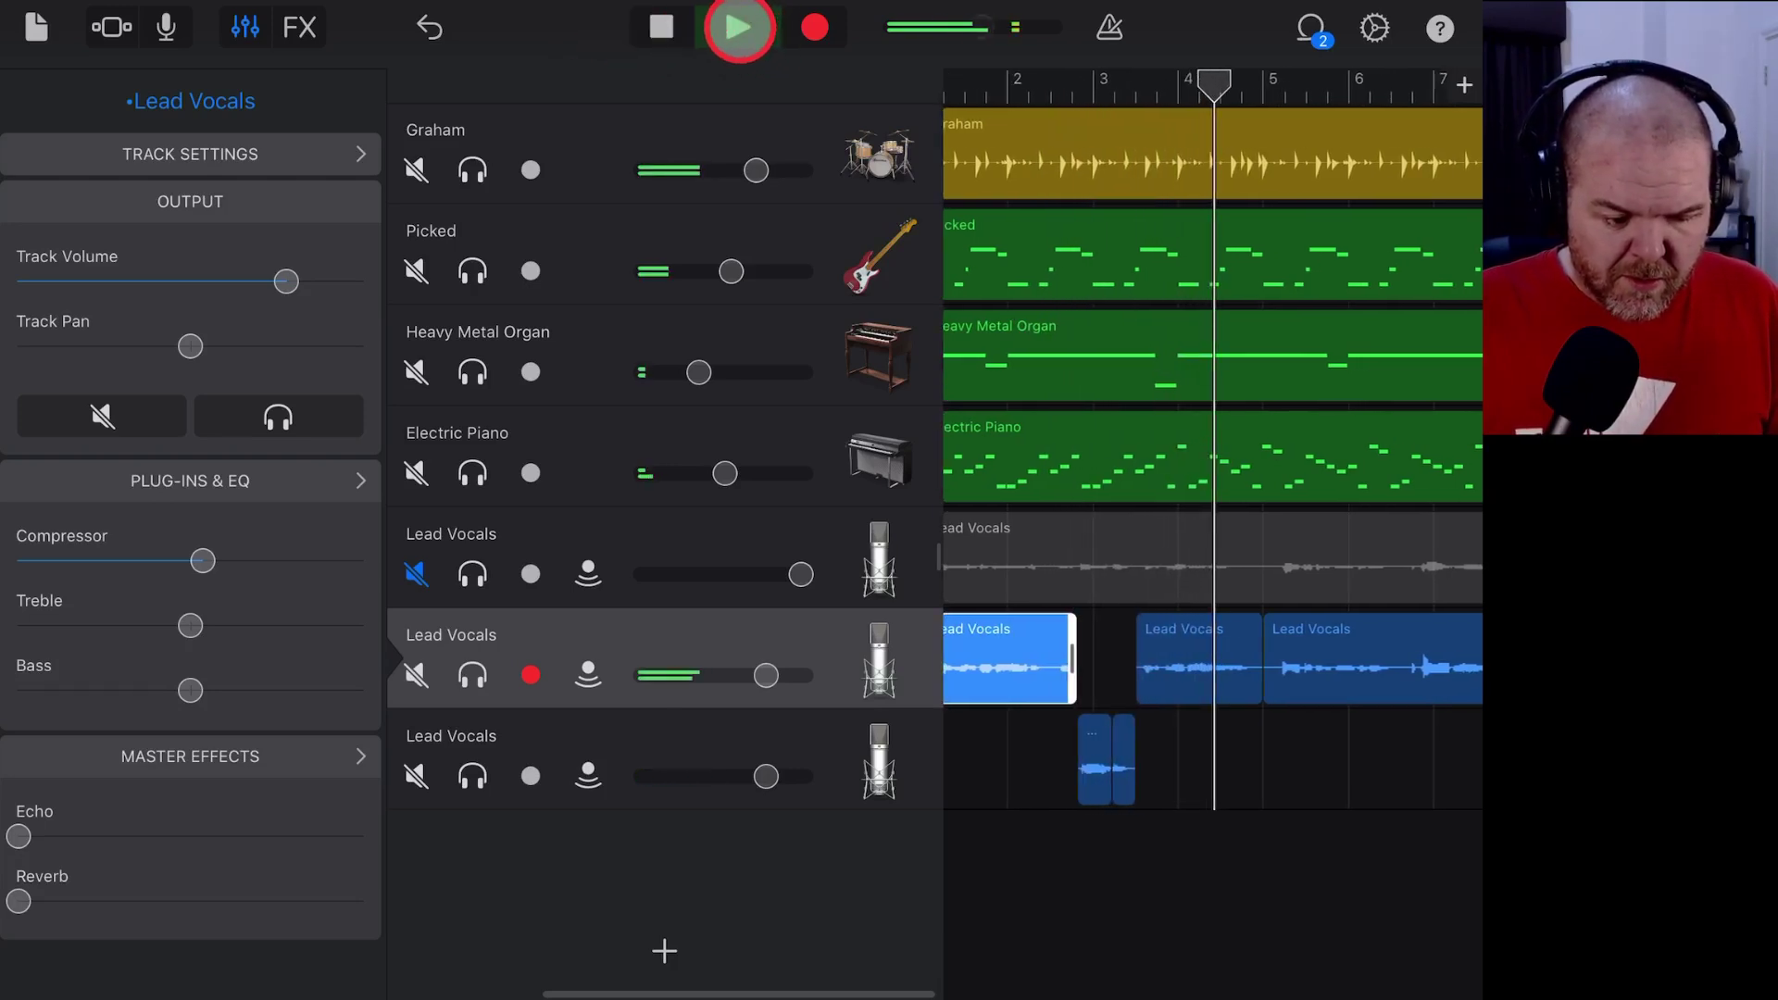
{"action": "left_click", "coordinate": [738, 30]}
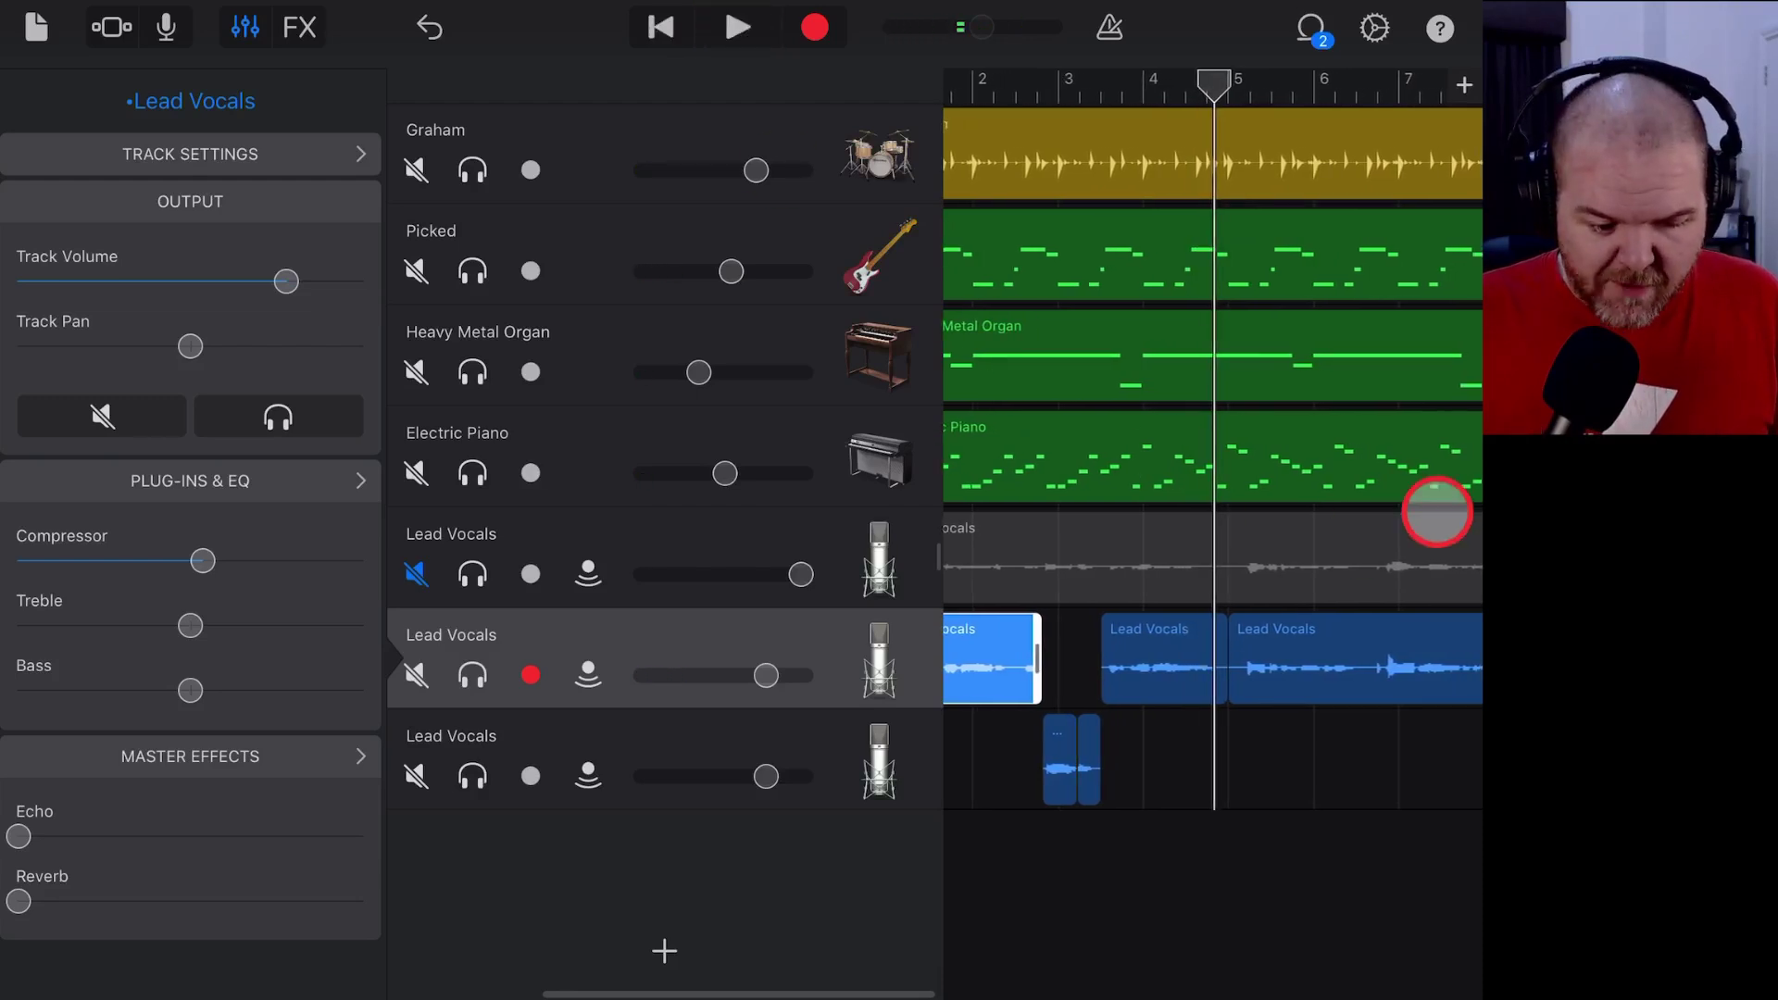
- Return the playhead to the start and tap through the second and third tracks' vocal regions
{"action": "mouse_move", "coordinate": [1194, 75]}
{"action": "left_mouse_down"}
{"action": "mouse_move", "coordinate": [1120, 95]}
{"action": "mouse_move", "coordinate": [1137, 95]}
{"action": "left_mouse_up"}
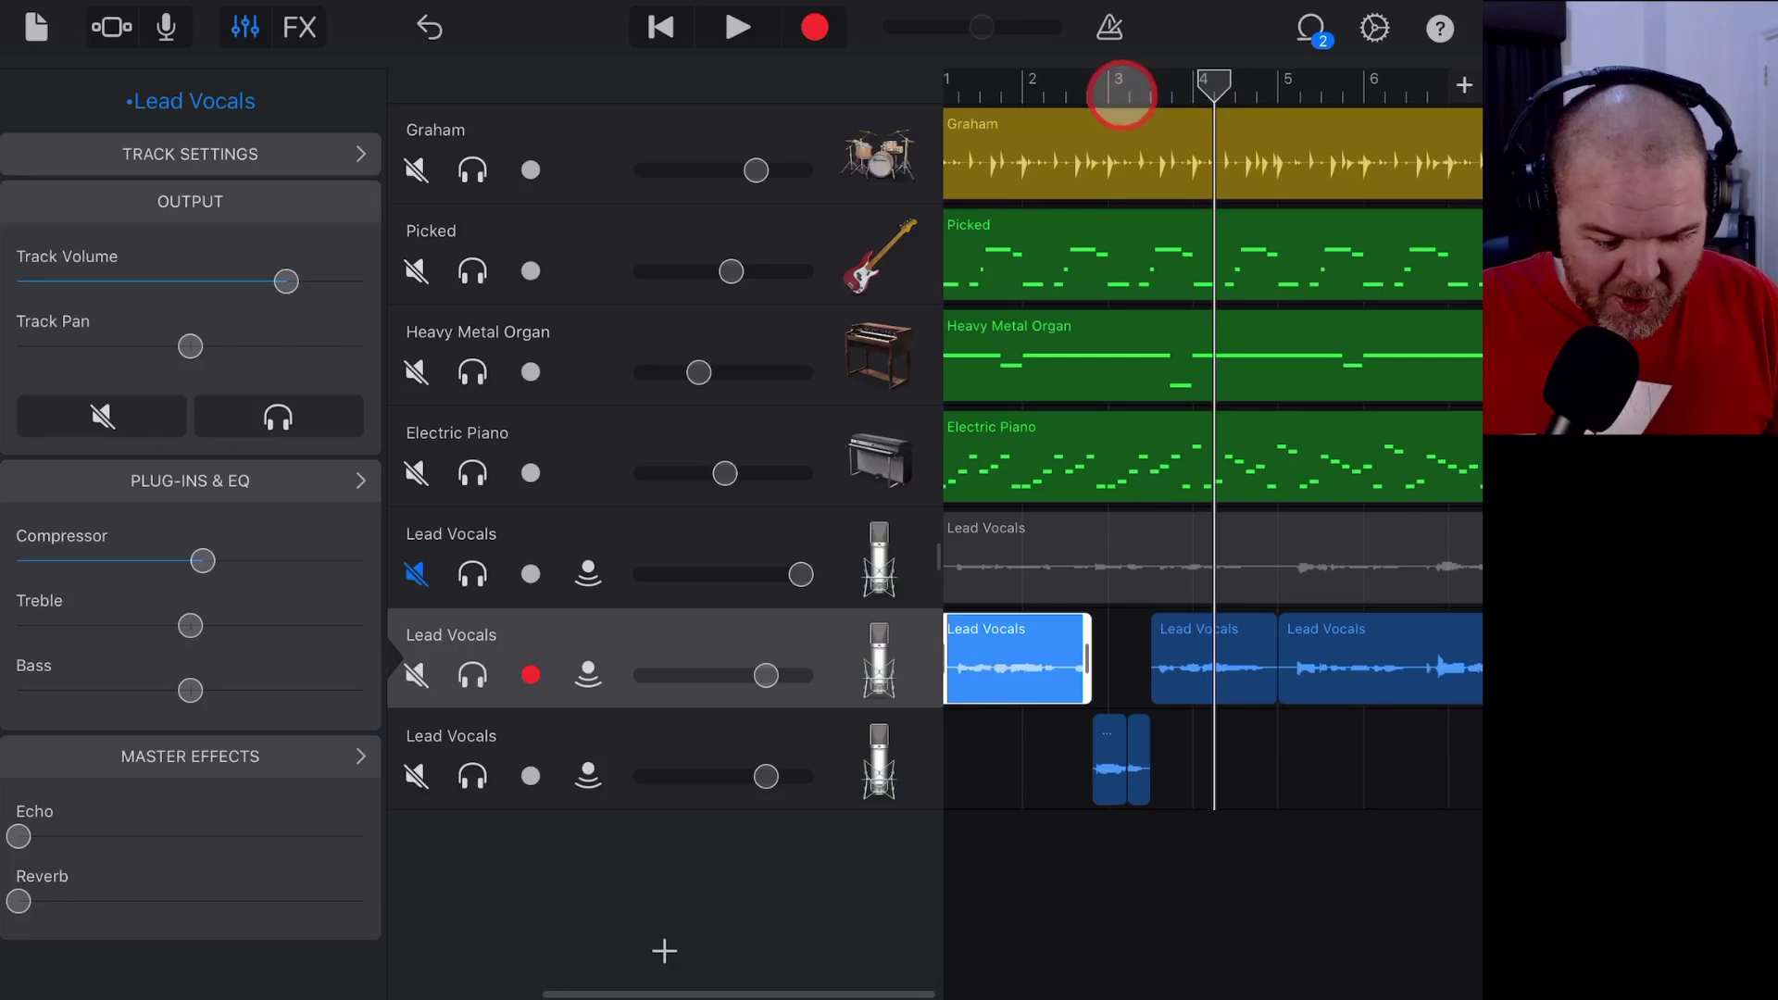
{"action": "left_click", "coordinate": [649, 30]}
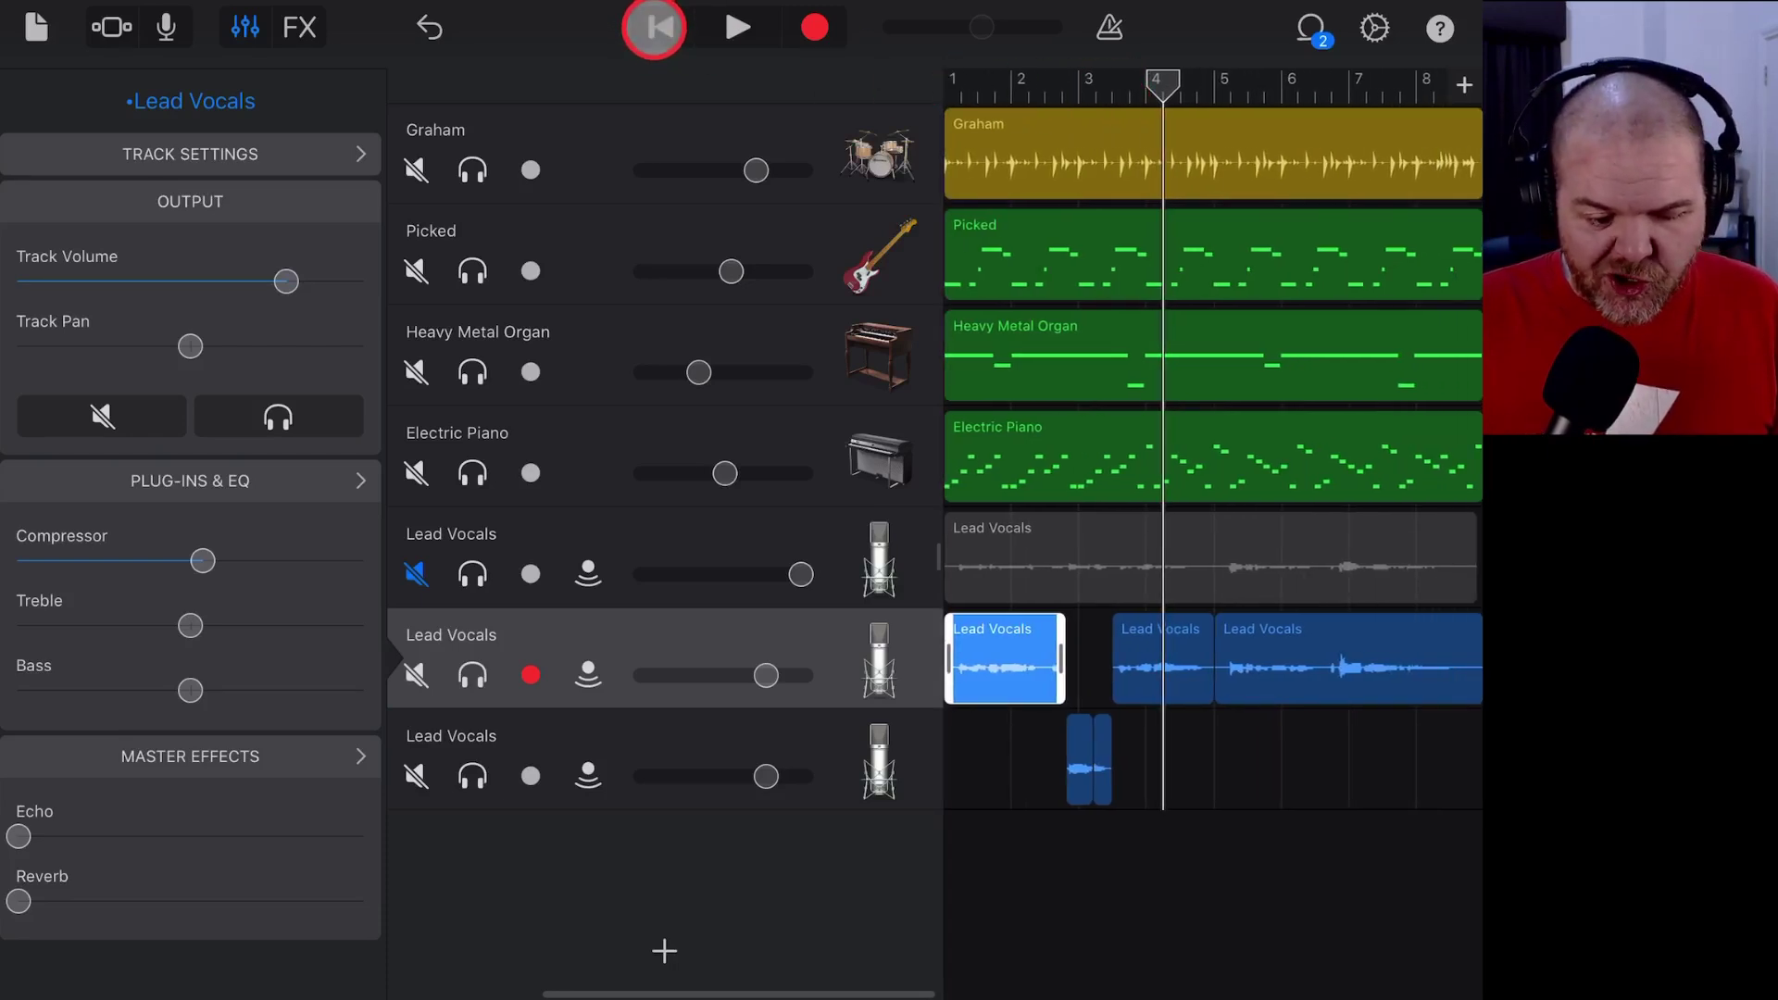
{"action": "left_click", "coordinate": [995, 742]}
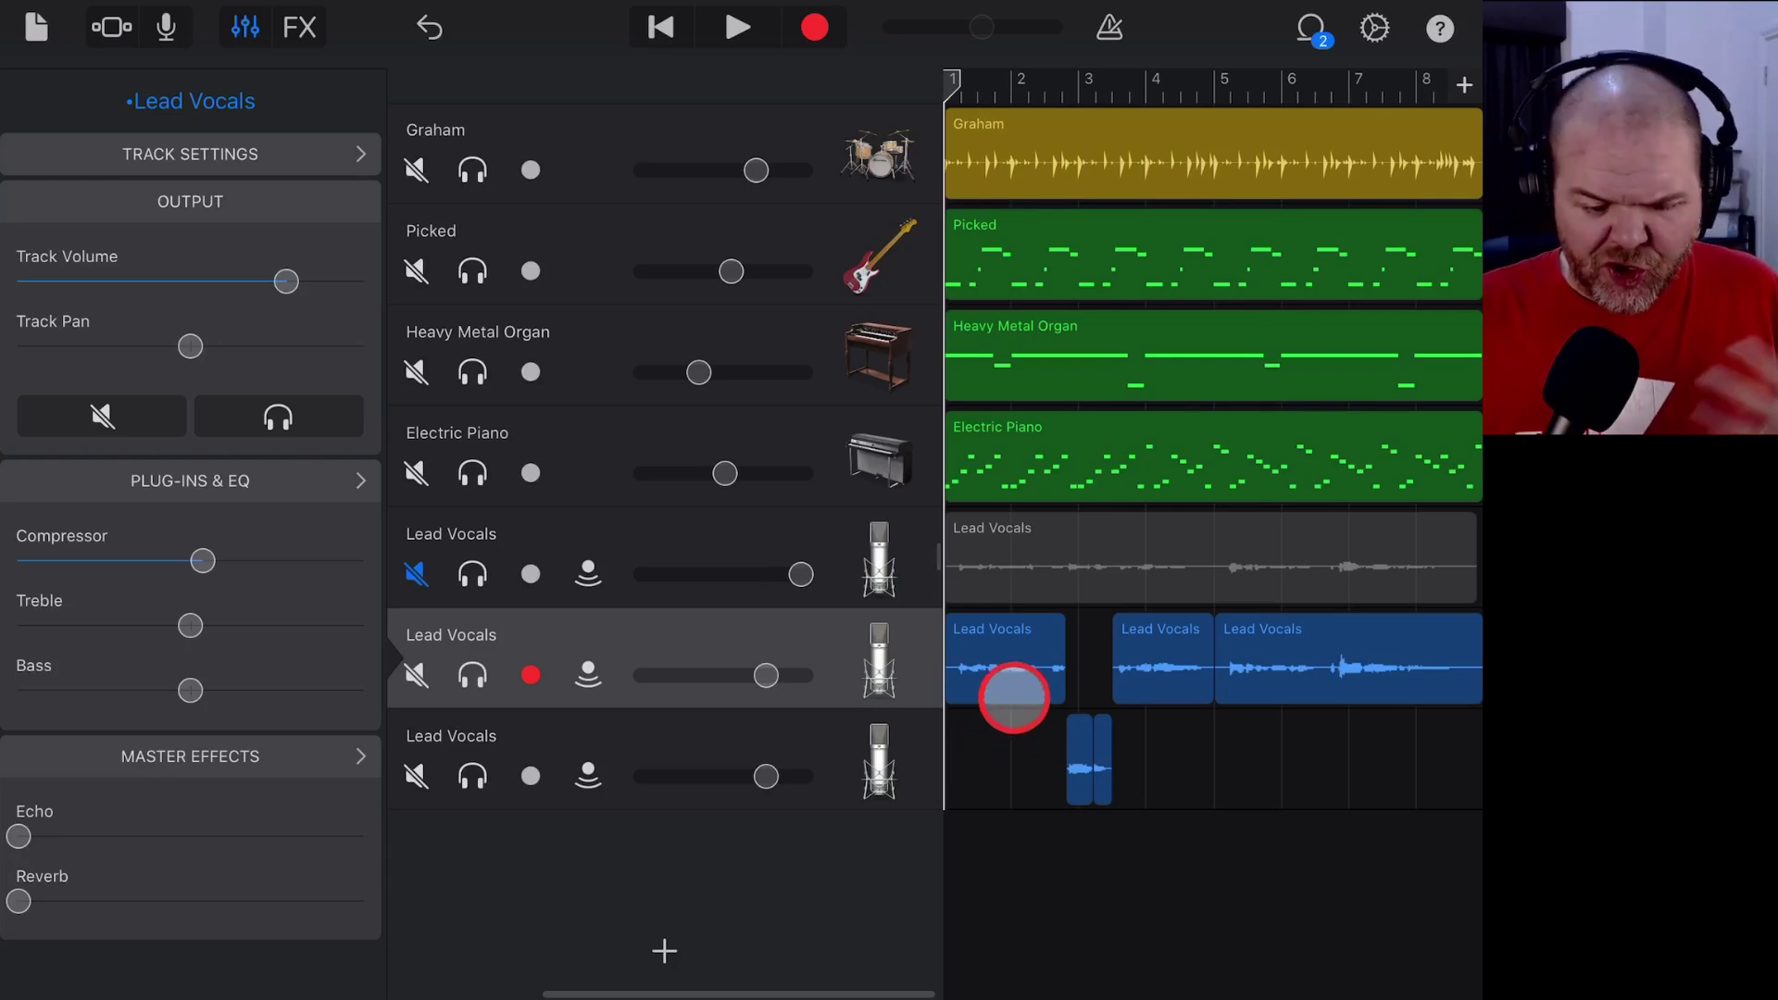
{"action": "left_click", "coordinate": [1030, 667]}
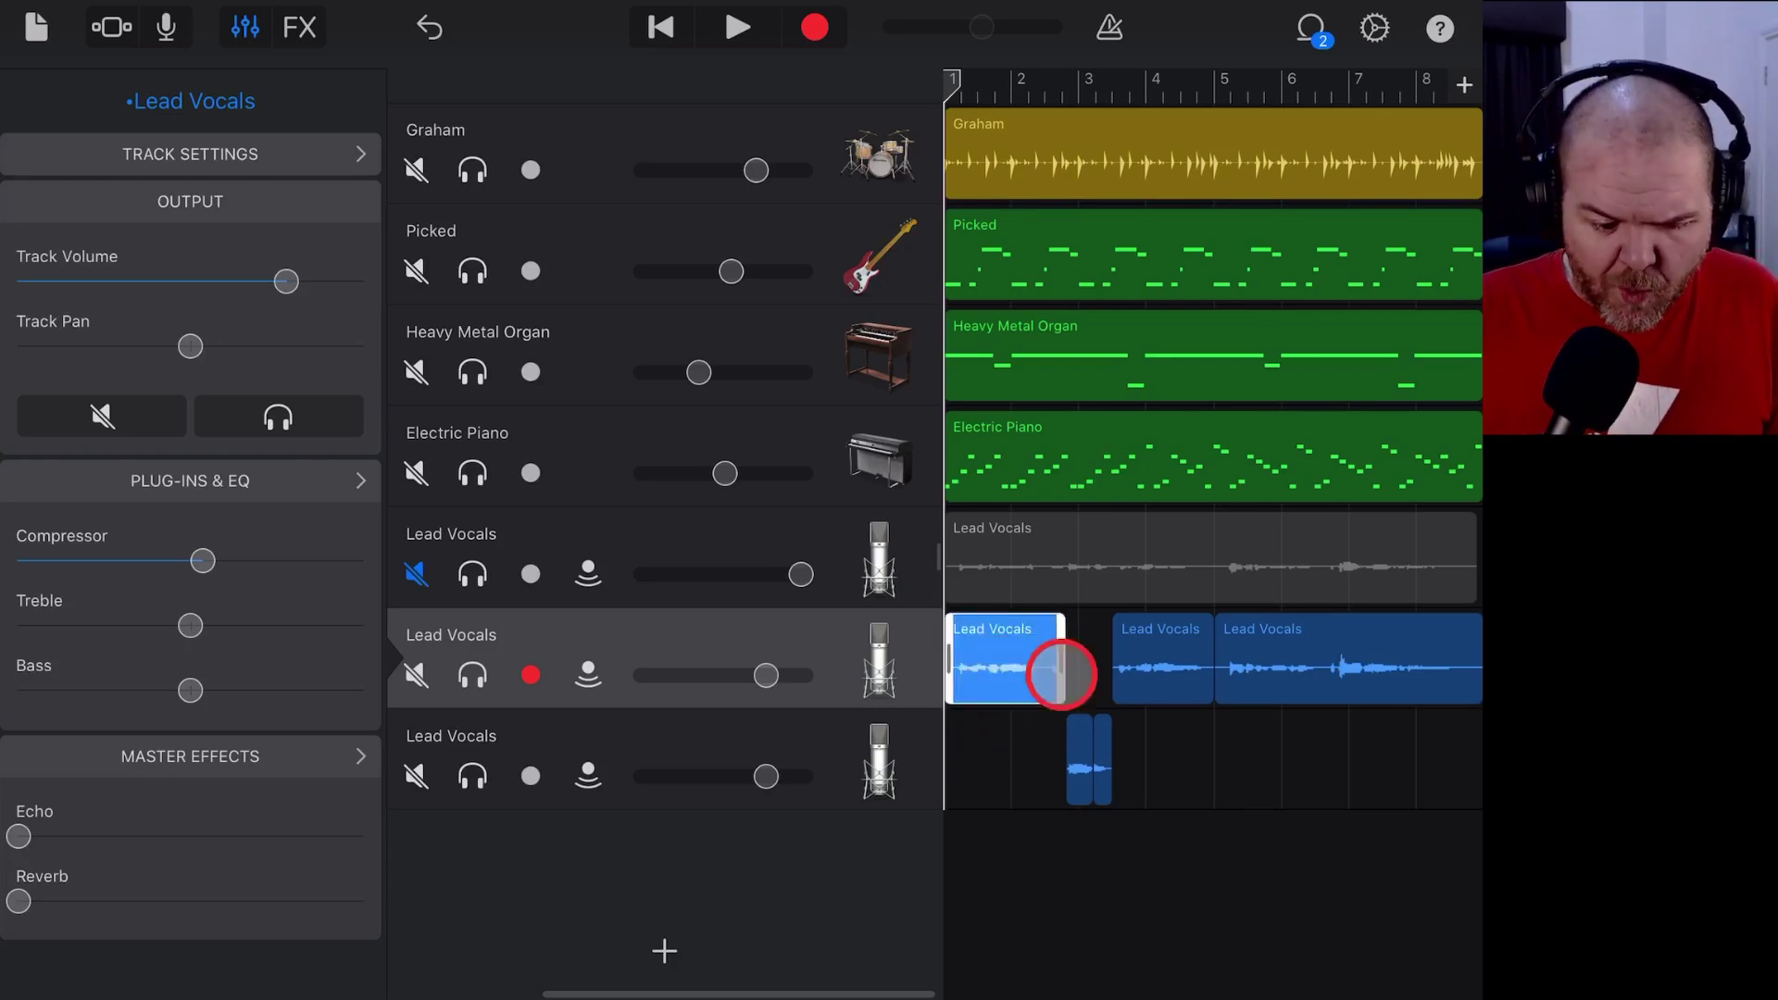
{"action": "left_click", "coordinate": [1149, 667]}
{"action": "left_click", "coordinate": [1282, 665]}
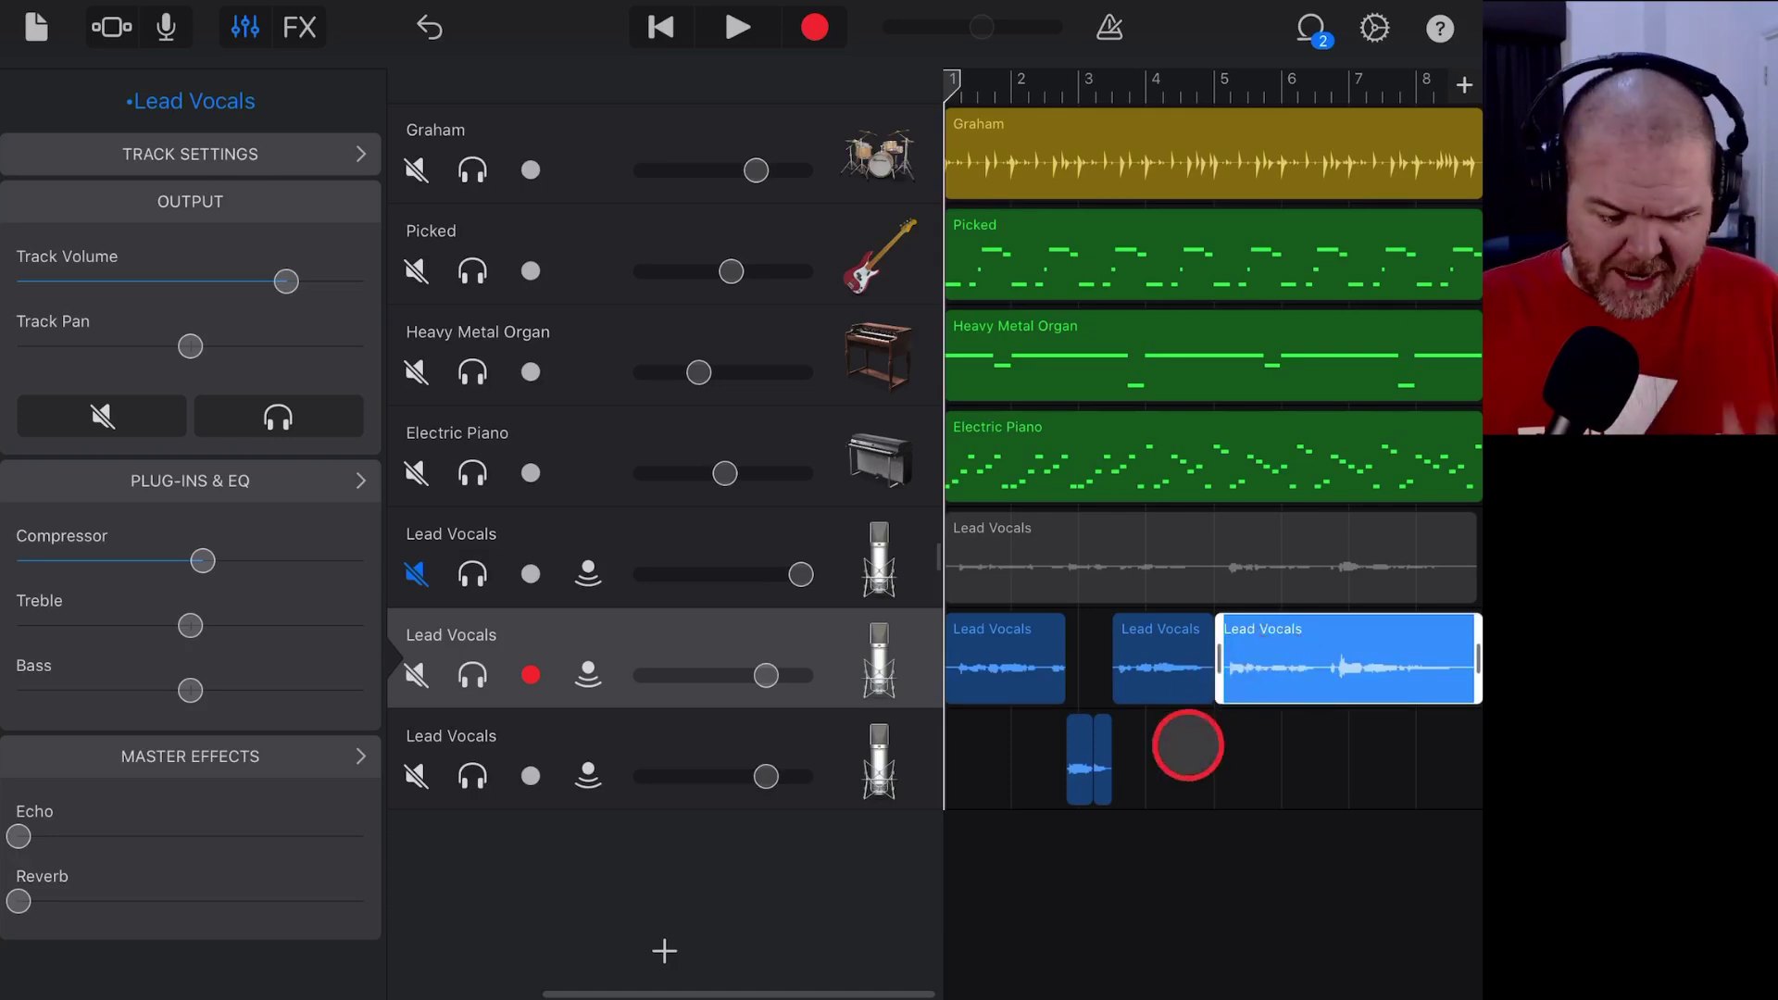
{"action": "left_click", "coordinate": [1089, 769]}
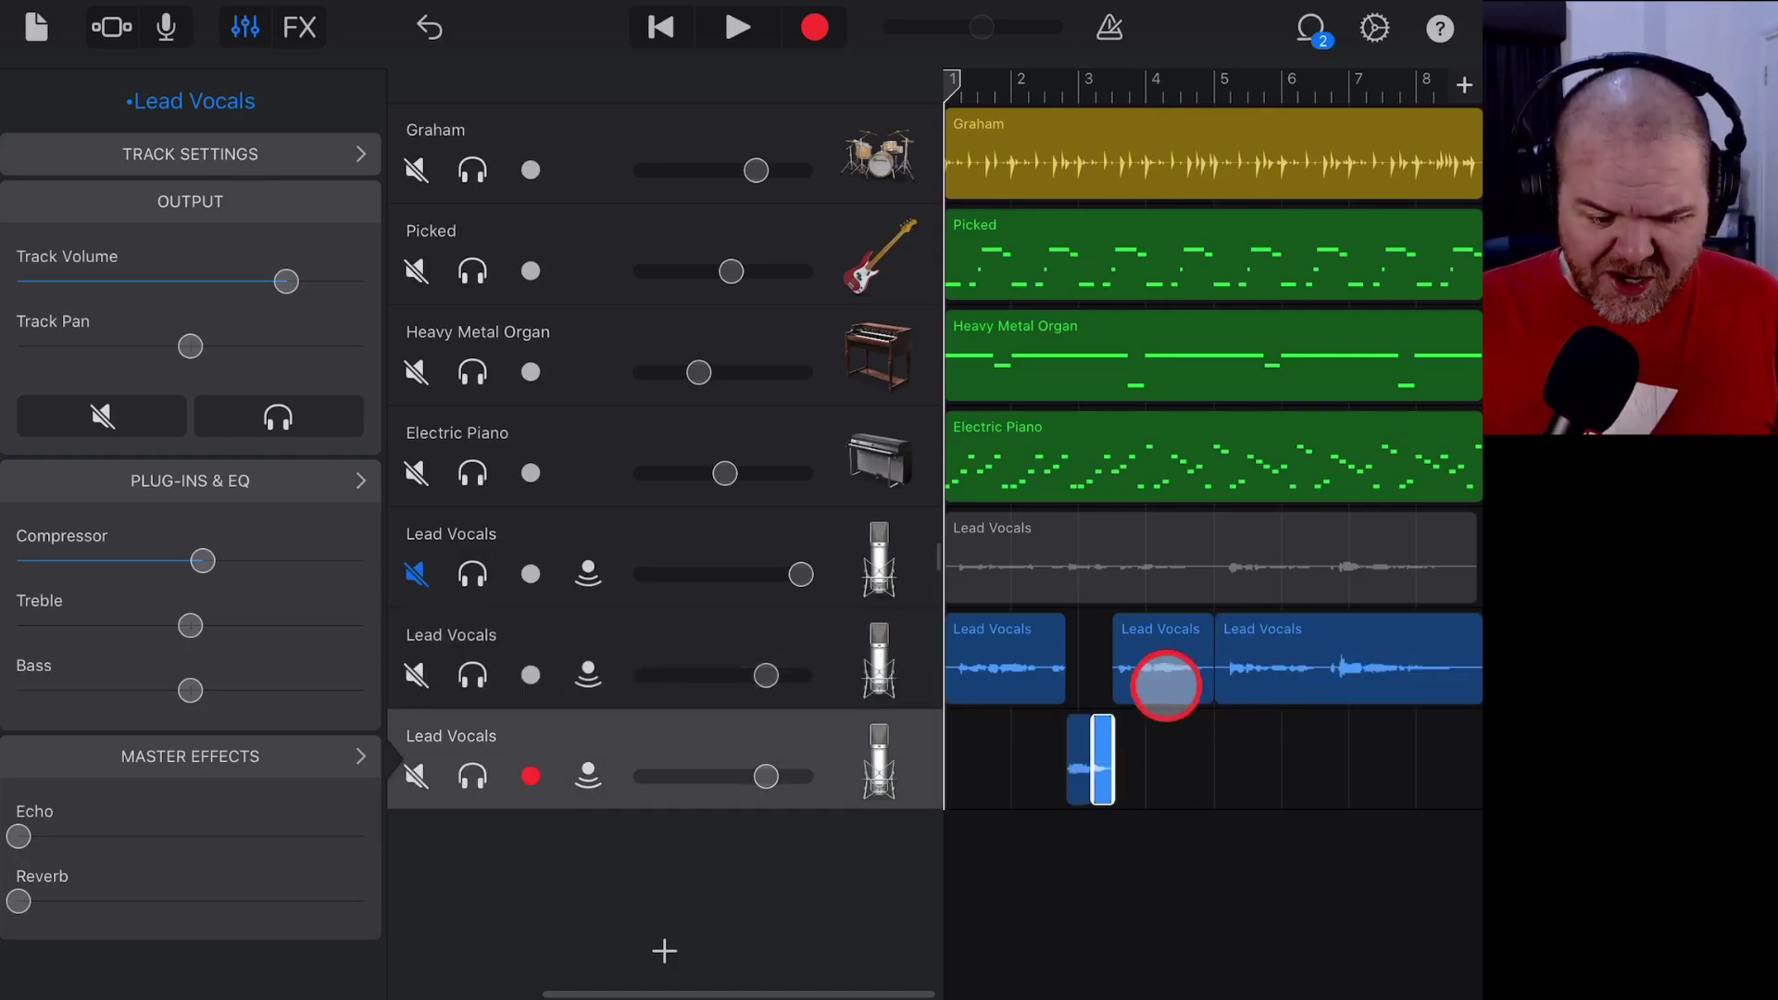
{"action": "left_click", "coordinate": [1163, 676]}
{"action": "left_click", "coordinate": [1030, 663]}
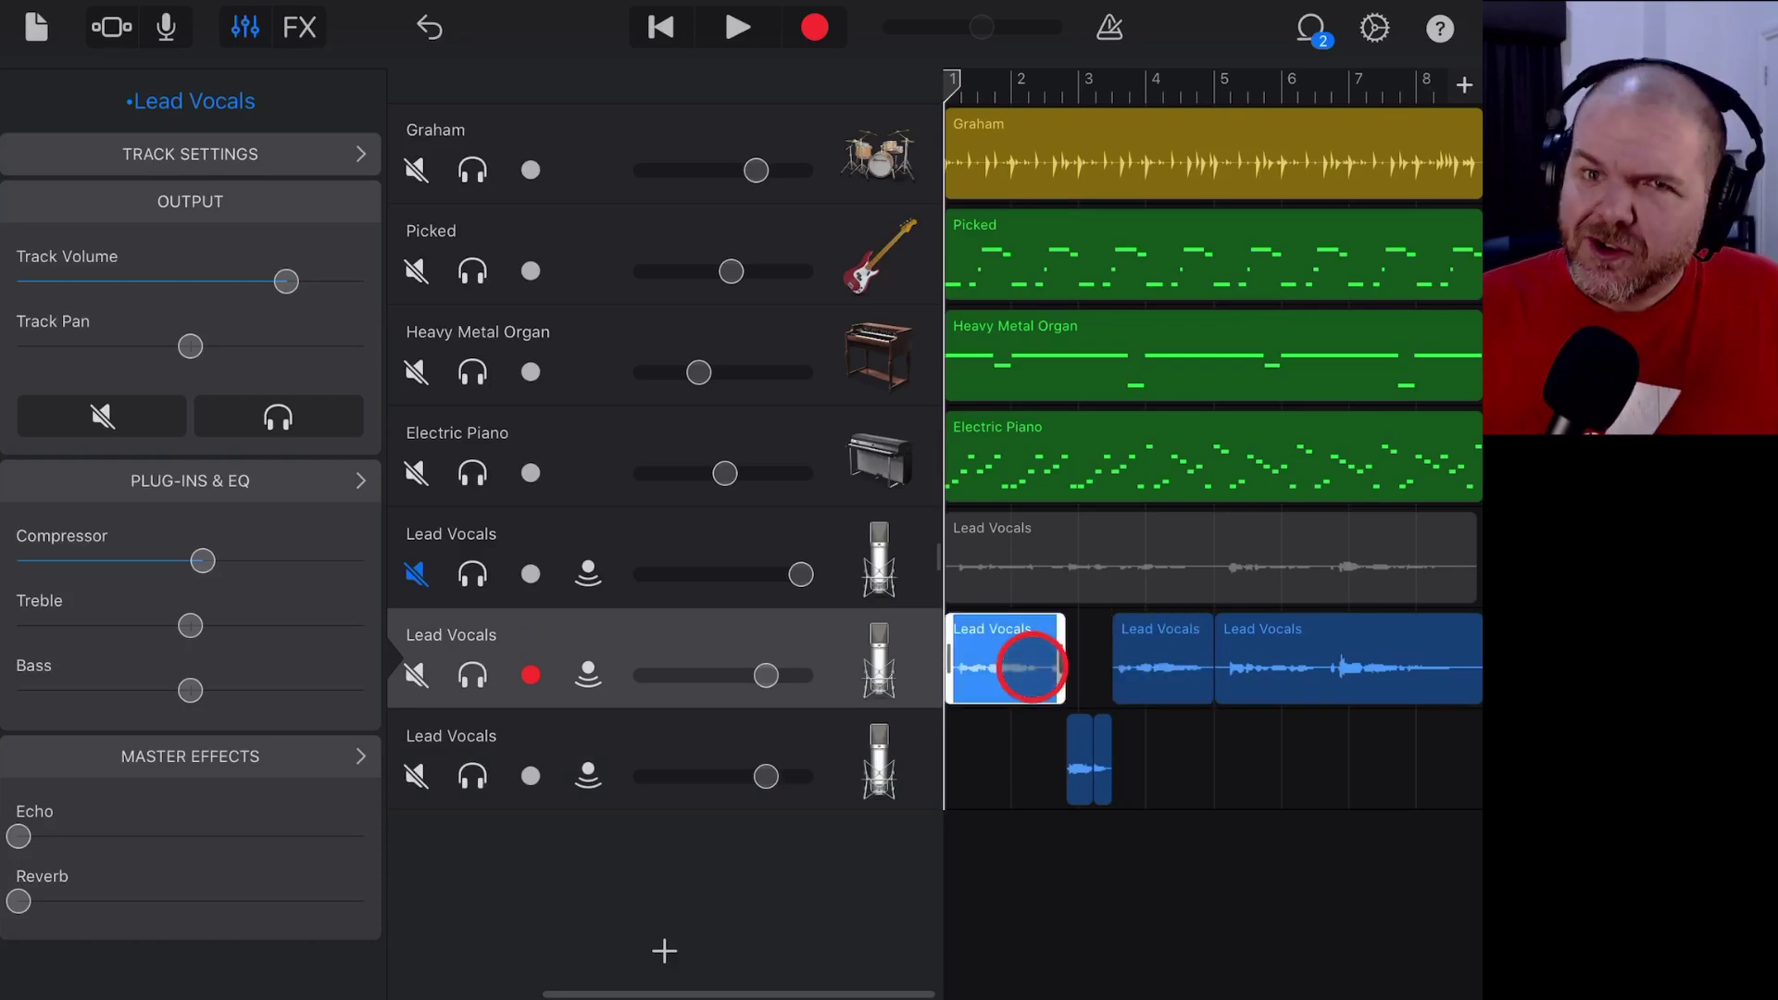